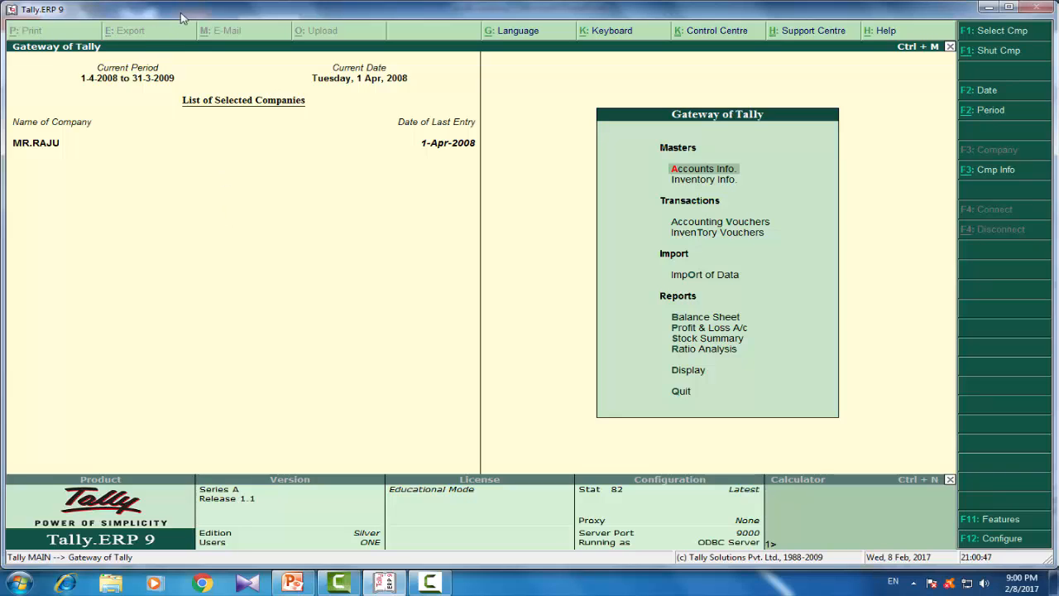
Start creating a new company named 3PARTNERS, using the same text as its mailing name
{"action": "key", "text": "alt+F3"}
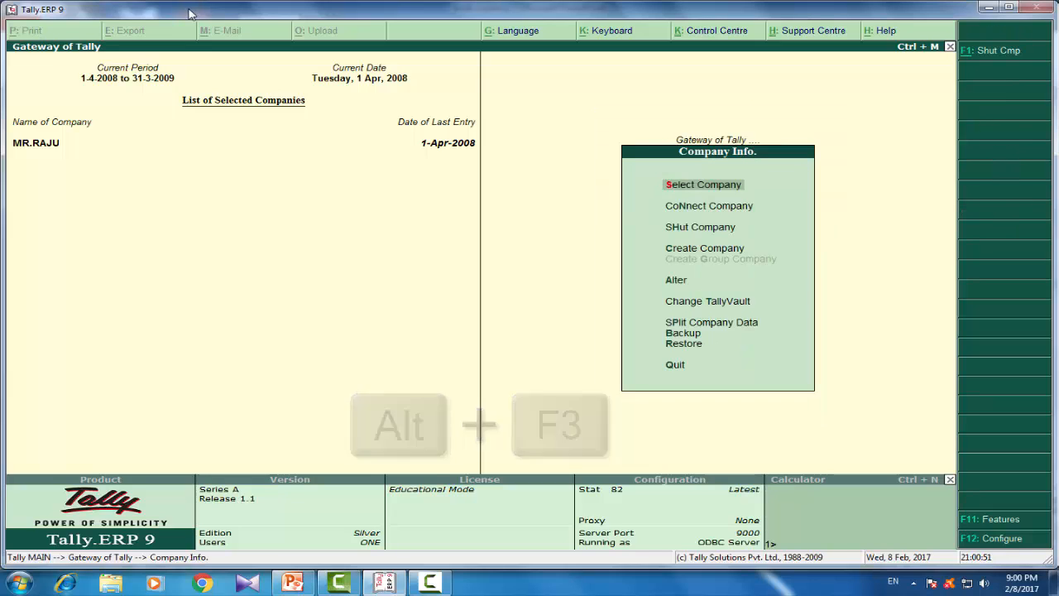
{"action": "key", "text": "Down"}
{"action": "key", "text": "Down"}
{"action": "key", "text": "Down"}
{"action": "key", "text": "Return"}
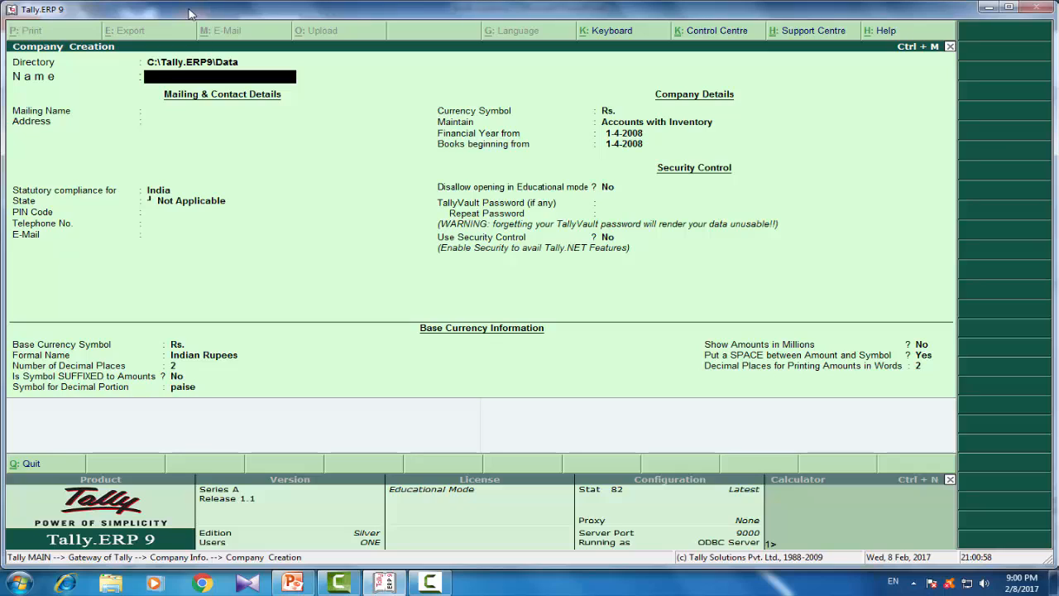
{"action": "type", "text": "3PARTNERS"}
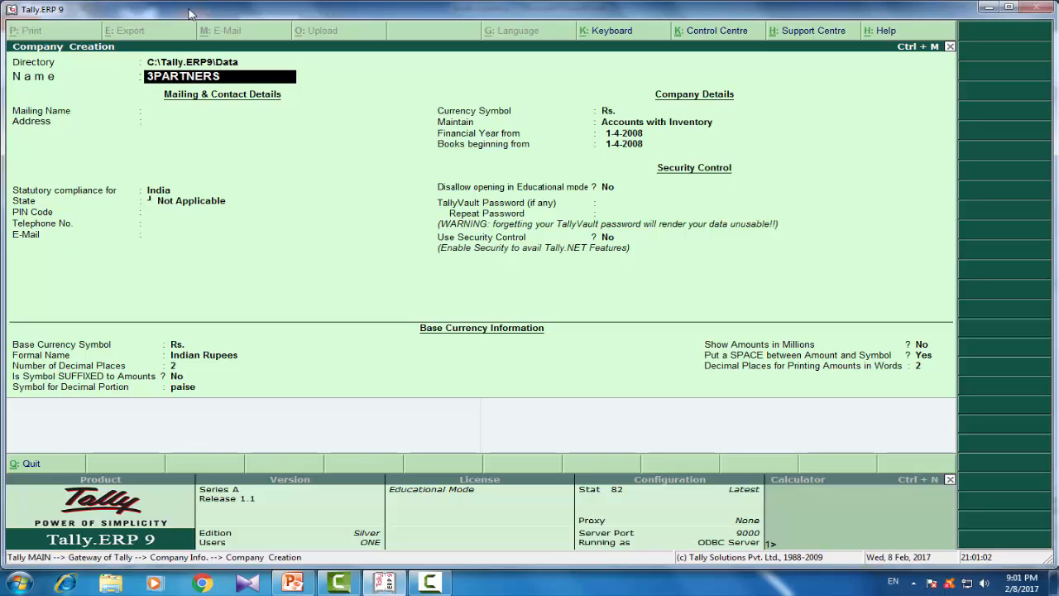
{"action": "key", "text": "Return"}
{"action": "key", "text": "Return"}
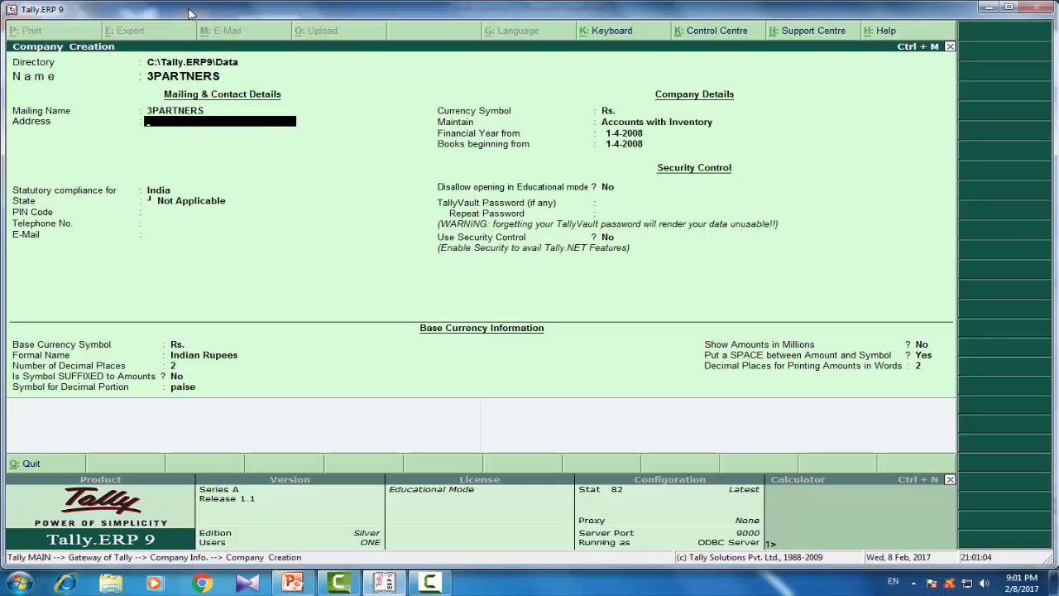
Enter the company's address, set its state to Andhra Pradesh, and save the new company
{"action": "type", "text": "TENALI"}
{"action": "key", "text": "Return"}
{"action": "key", "text": "Return"}
{"action": "key", "text": "Return"}
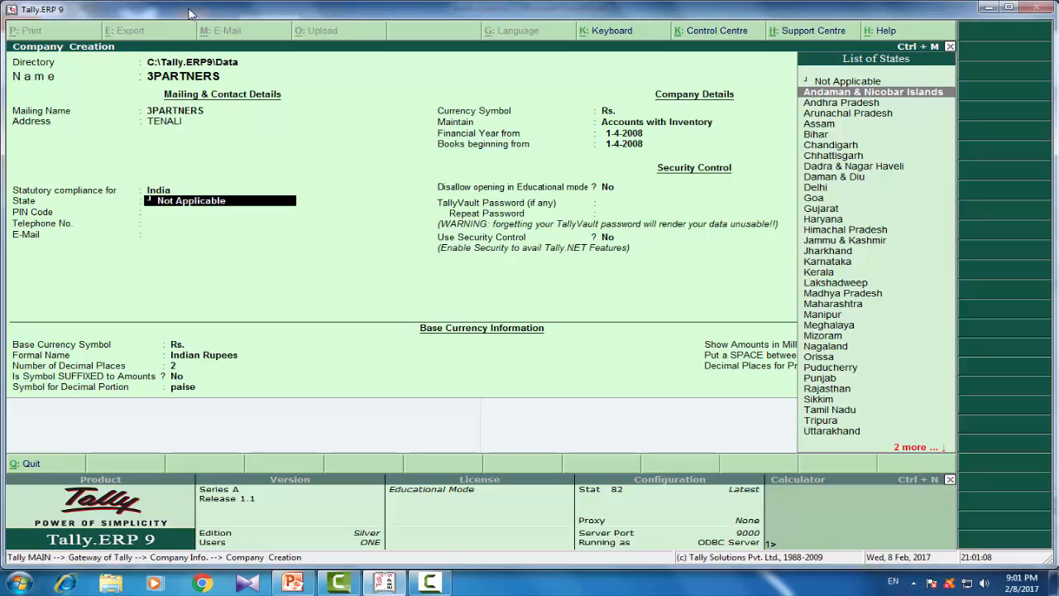
{"action": "key", "text": "Down"}
{"action": "key", "text": "Return"}
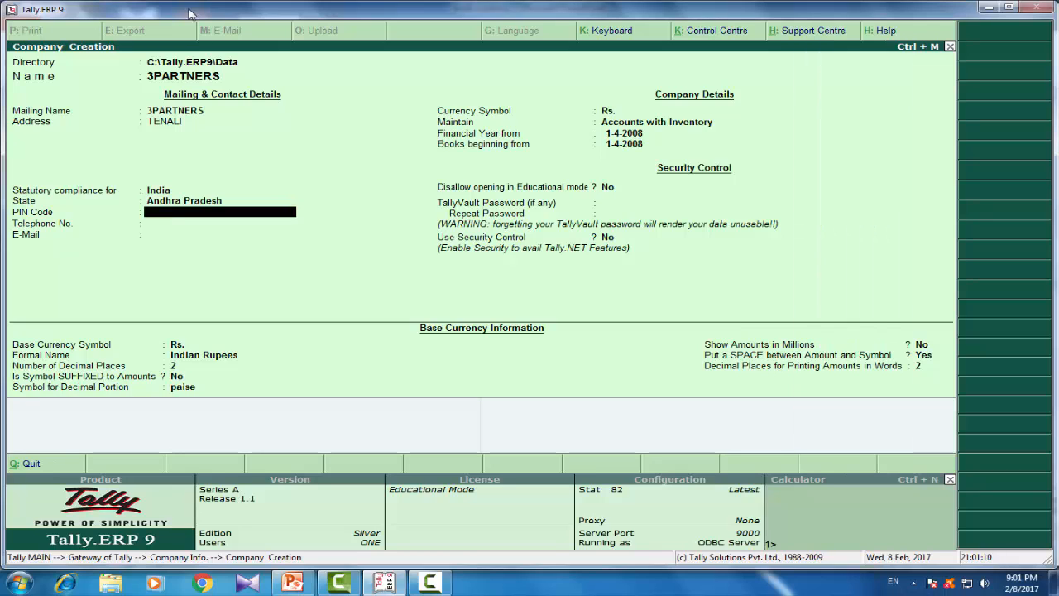
{"action": "key", "text": "ctrl+a"}
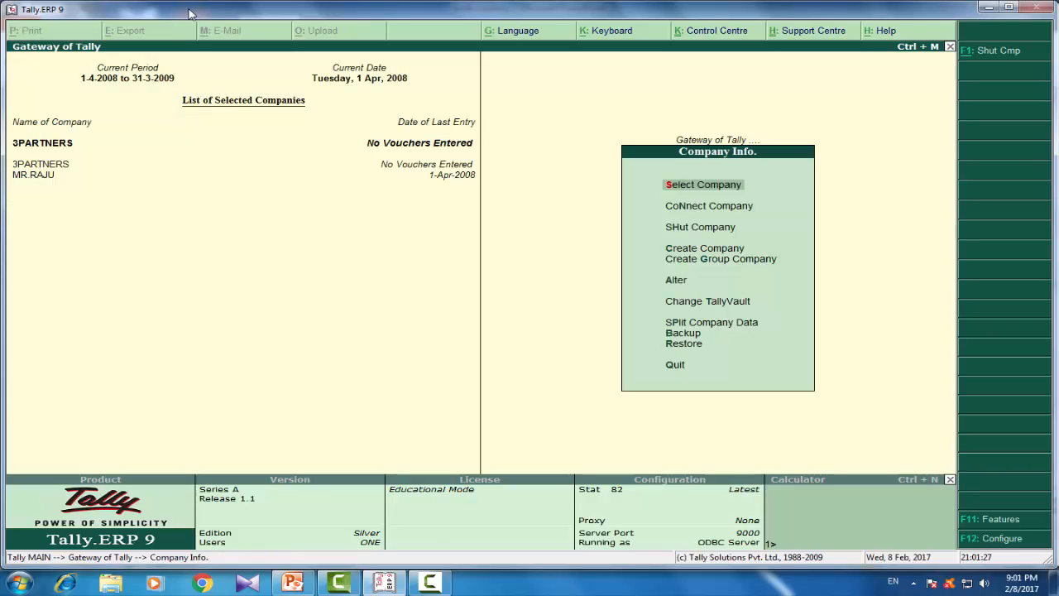
Set Allow Multi-Currency to Yes in the accounting features of 3PARTNERS, save, and return to the Gateway of Tally
{"action": "key", "text": "F11"}
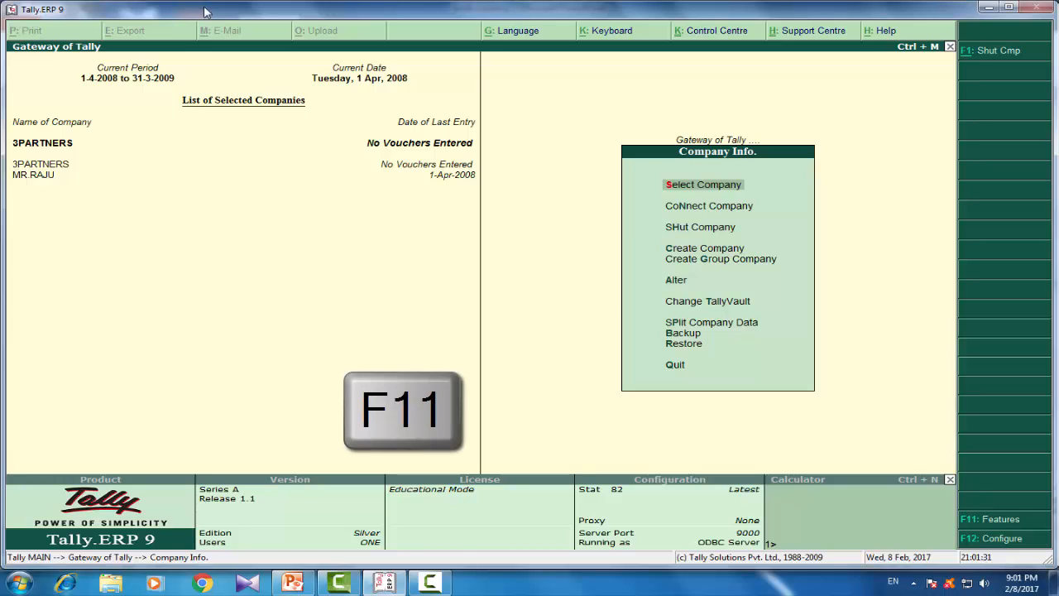
{"action": "left_click", "coordinate": [973, 521]}
{"action": "key", "text": "F1"}
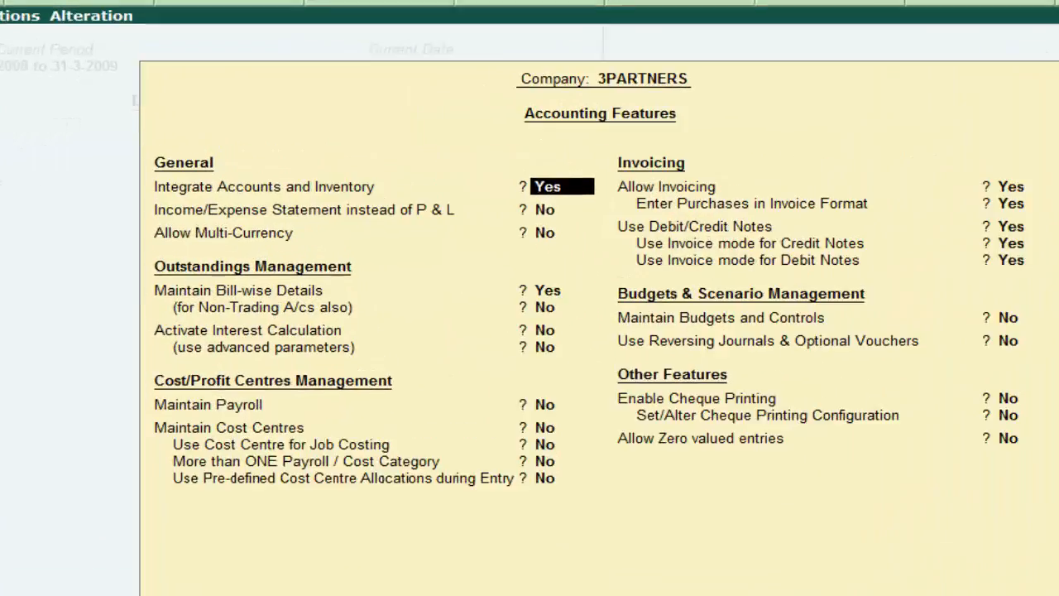
{"action": "key", "text": "Return"}
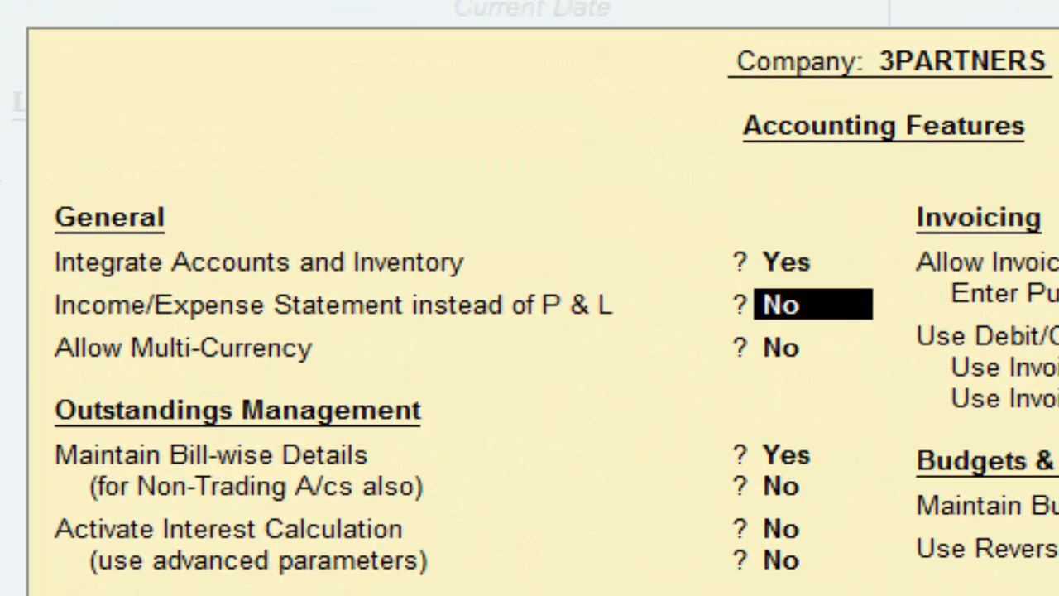
{"action": "key", "text": "Return"}
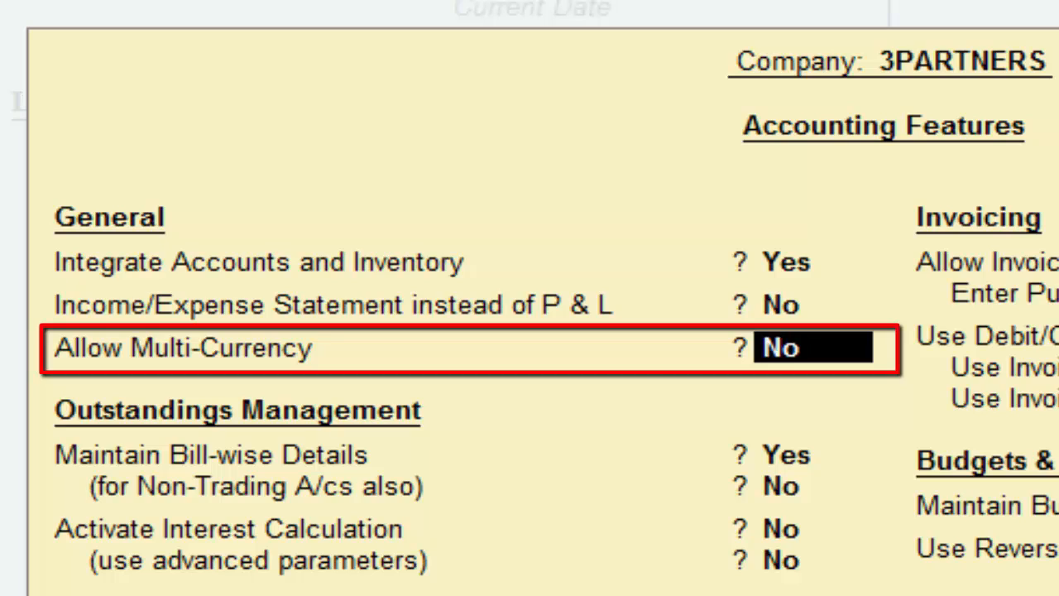
{"action": "type", "text": "Y"}
{"action": "key", "text": "Return"}
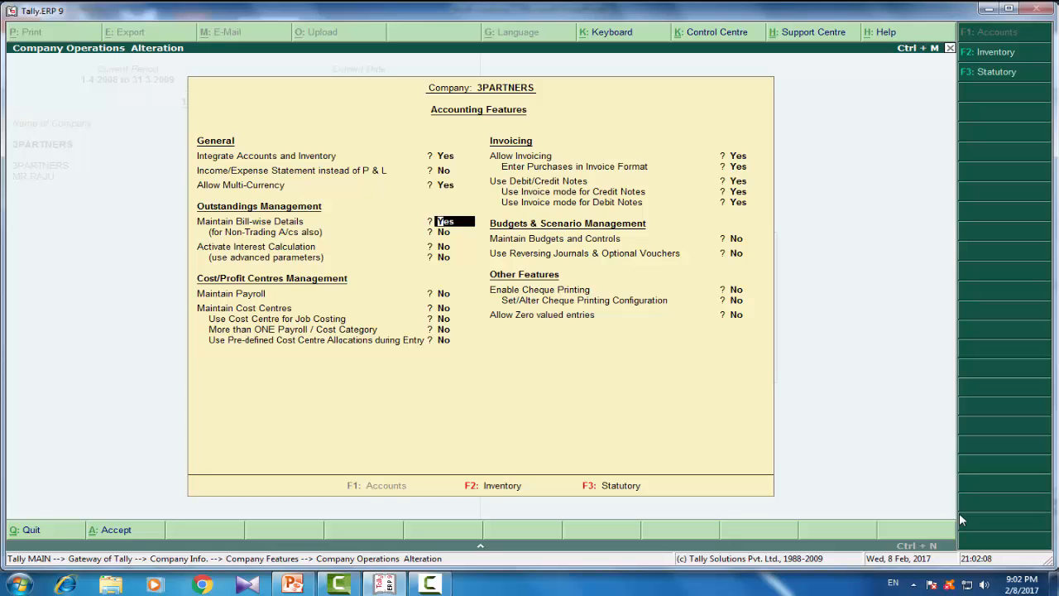
{"action": "key", "text": "ctrl+a"}
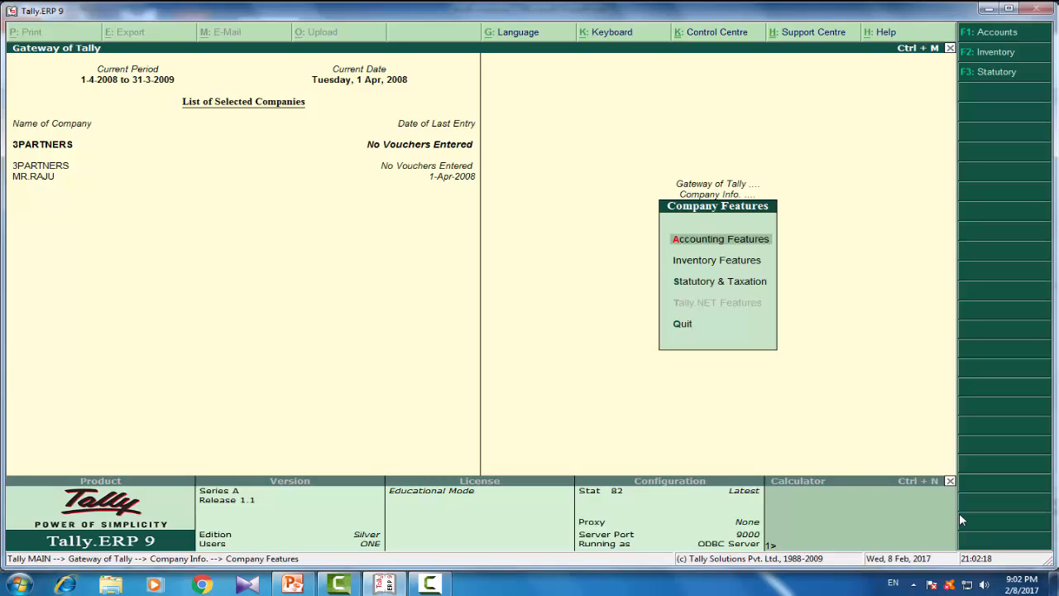
{"action": "key", "text": "Escape"}
{"action": "key", "text": "Escape"}
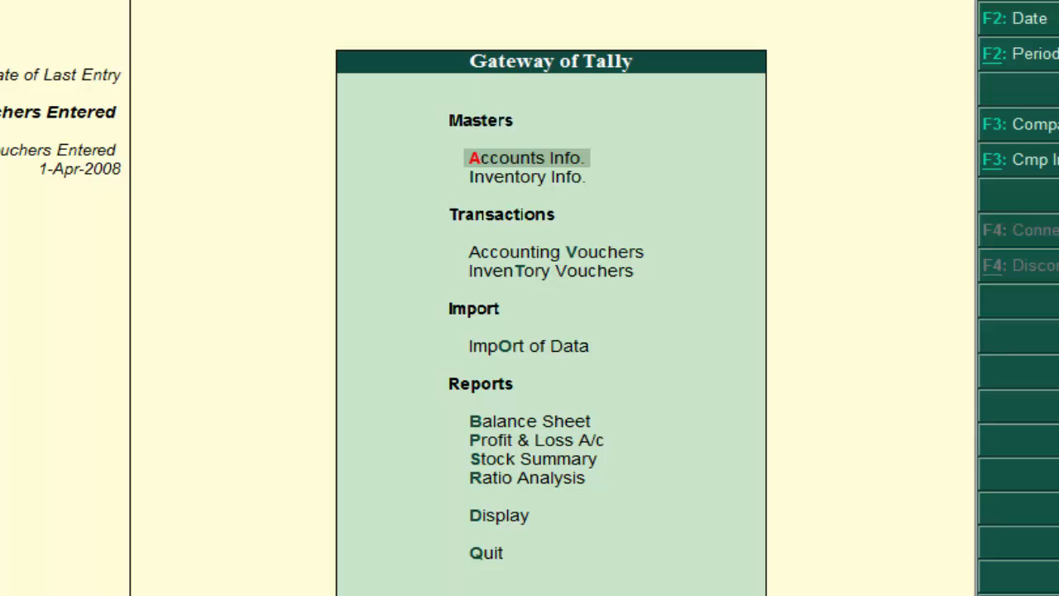
Create a currency with the symbol $ and the formal name DOLLOR, keeping the default values for the other settings
{"action": "key", "text": "Return"}
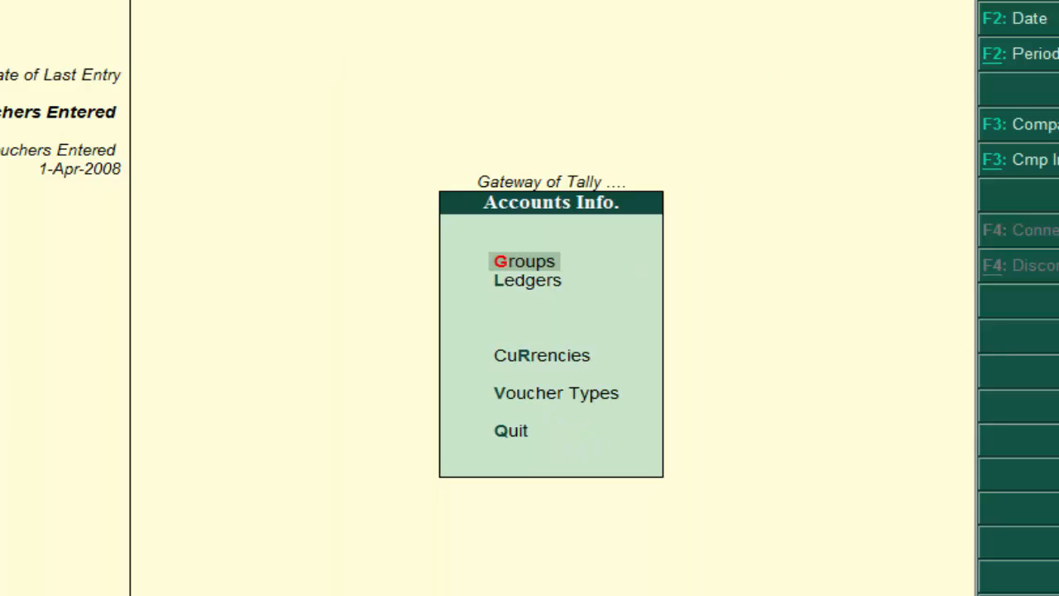
{"action": "key", "text": "Down"}
{"action": "key", "text": "Down"}
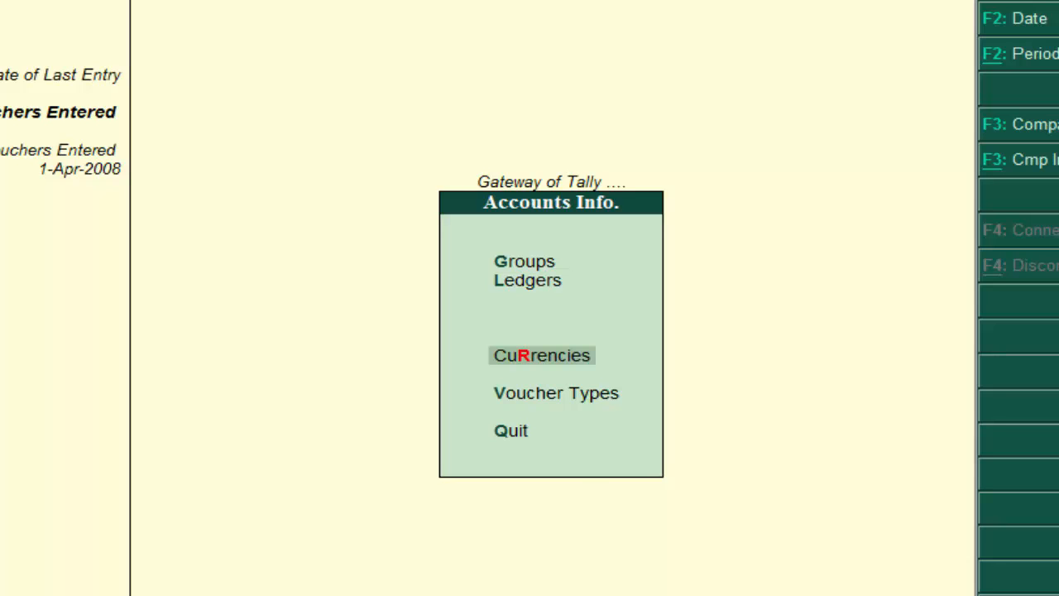
{"action": "key", "text": "Return"}
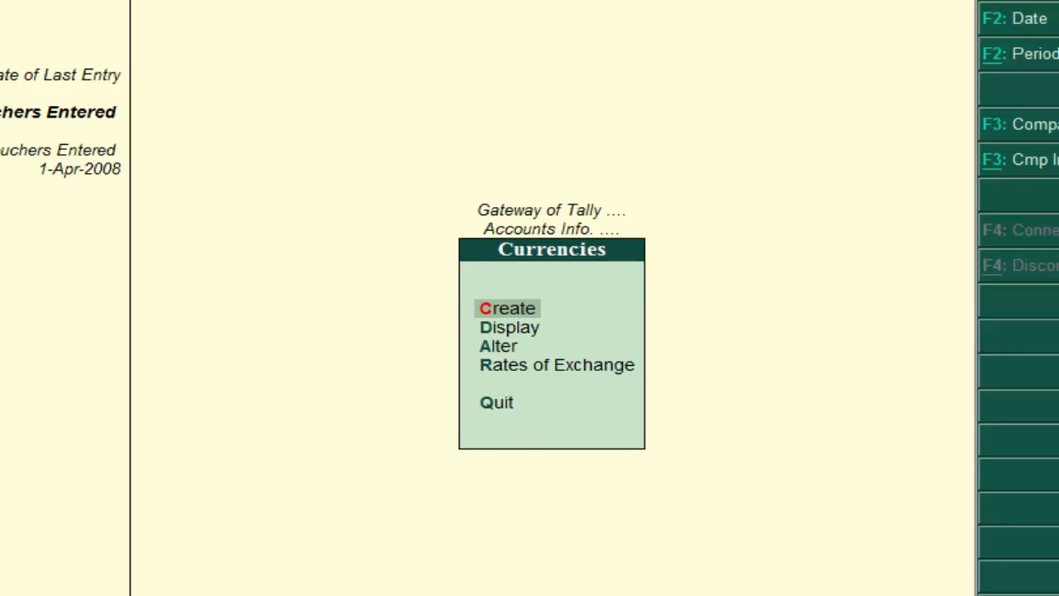
{"action": "key", "text": "Return"}
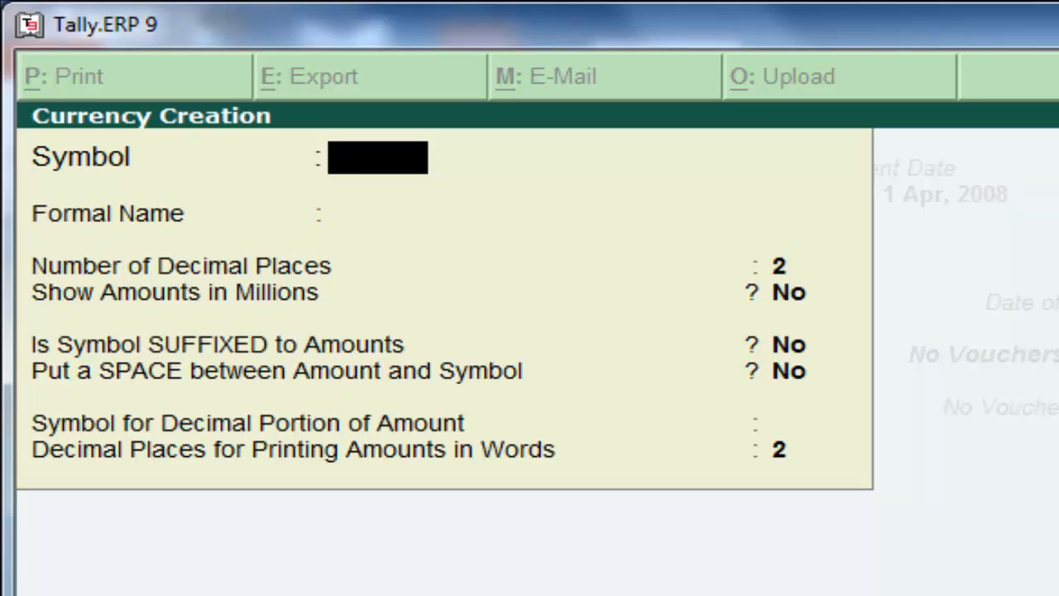
{"action": "type", "text": "$"}
{"action": "key", "text": "Return"}
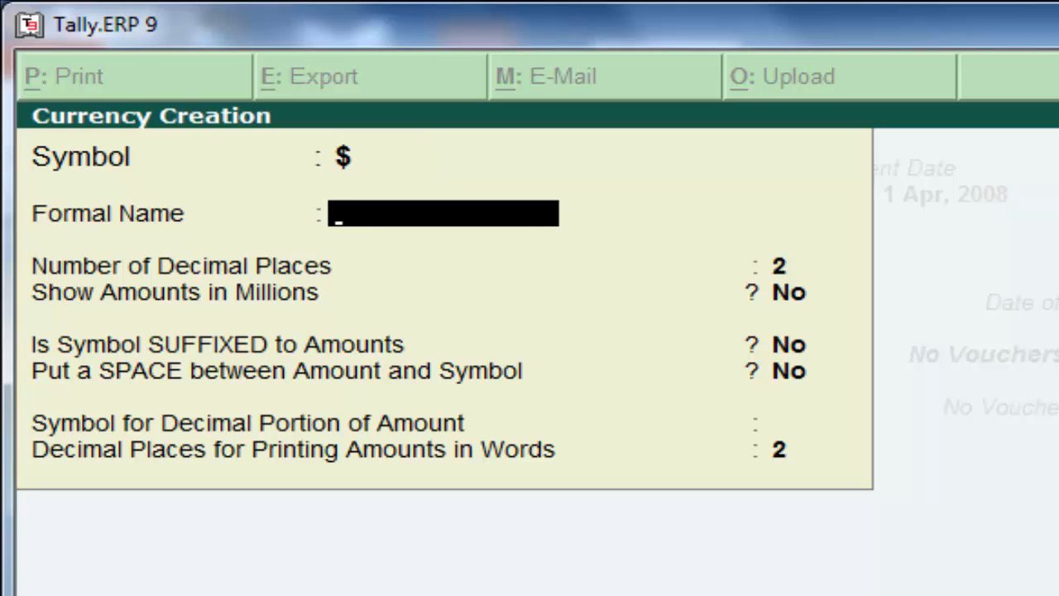
{"action": "type", "text": "DOLLOR"}
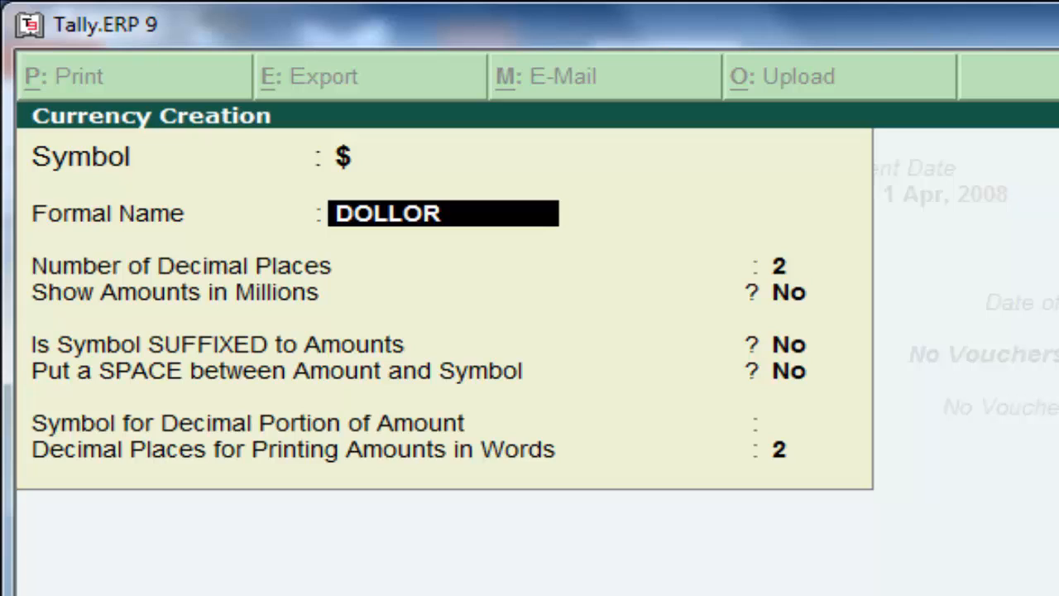
{"action": "key", "text": "Return"}
{"action": "key", "text": "Return"}
{"action": "key", "text": "Return"}
{"action": "key", "text": "Return"}
{"action": "key", "text": "Return"}
{"action": "key", "text": "Return"}
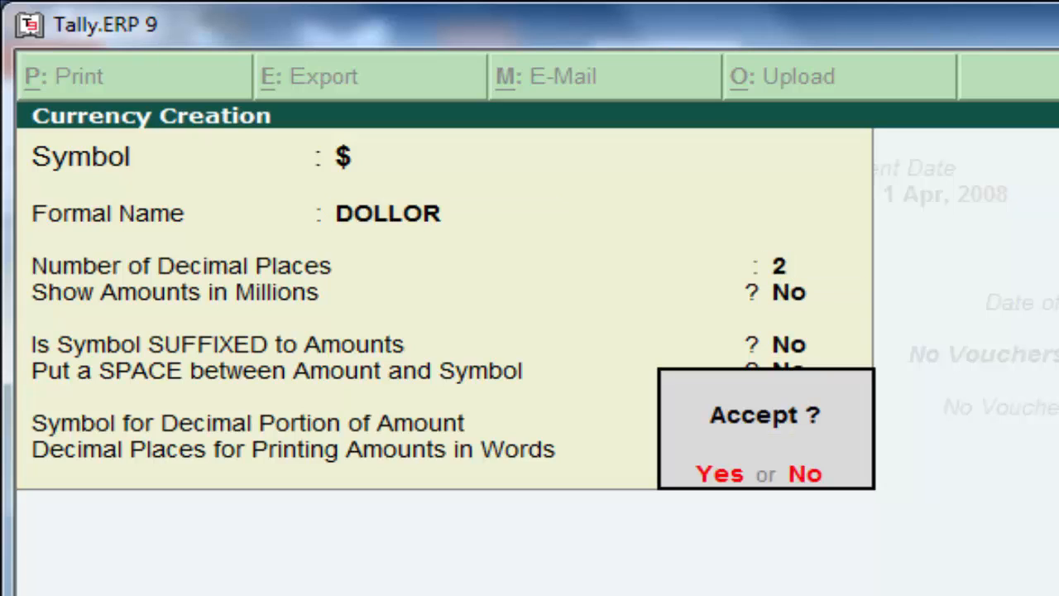
{"action": "key", "text": "Return"}
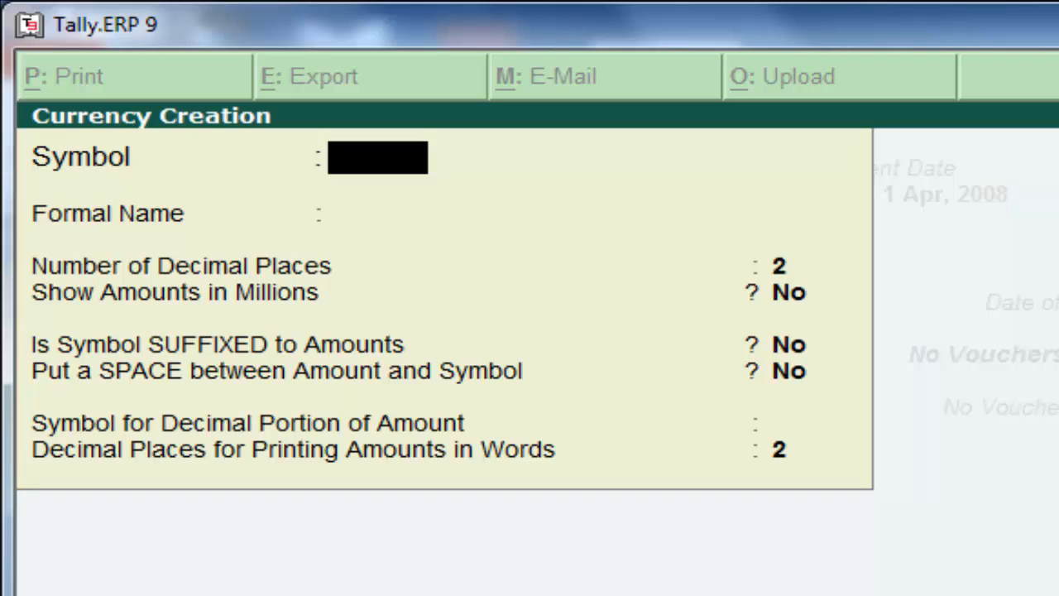
Create a currency with the symbol E and the formal name EUROS, keeping the default values for the other settings
{"action": "type", "text": "E"}
{"action": "key", "text": "Return"}
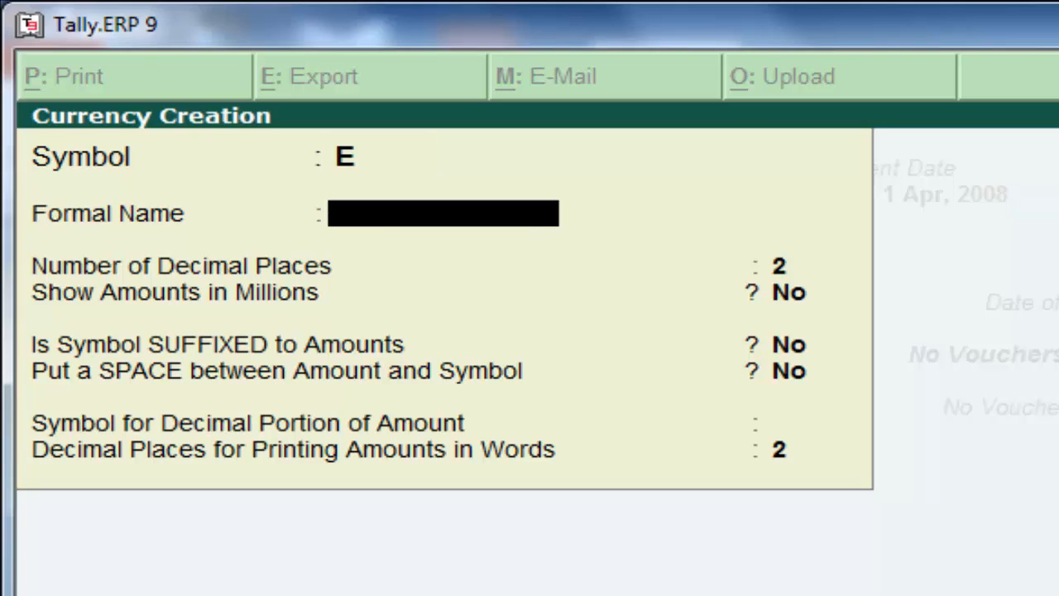
{"action": "type", "text": "EUROS"}
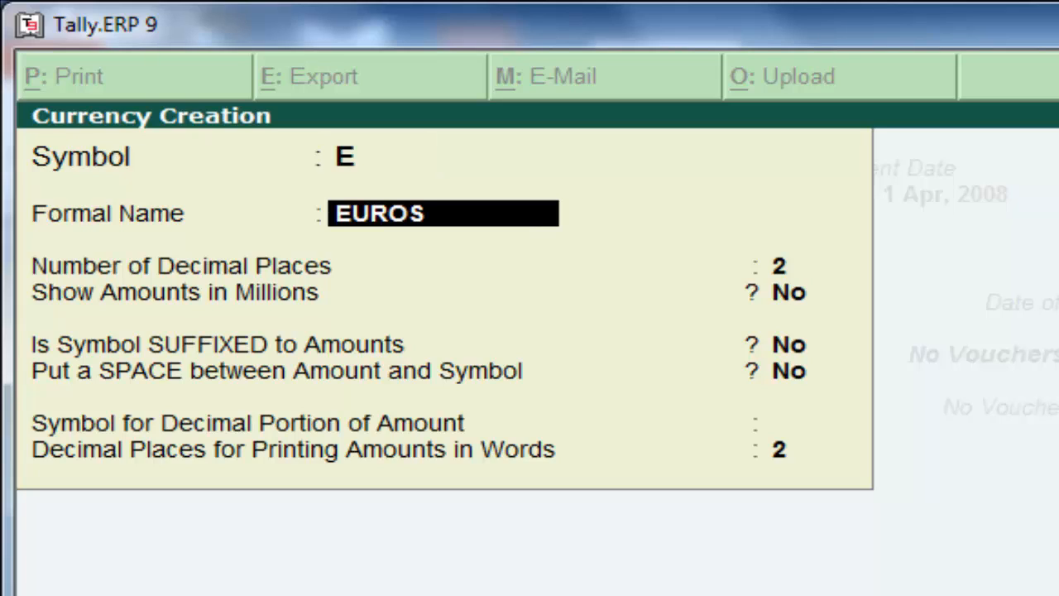
{"action": "key", "text": "Return"}
{"action": "key", "text": "Return"}
{"action": "key", "text": "Return"}
{"action": "key", "text": "Return"}
{"action": "key", "text": "Return"}
{"action": "key", "text": "Return"}
{"action": "key", "text": "Return"}
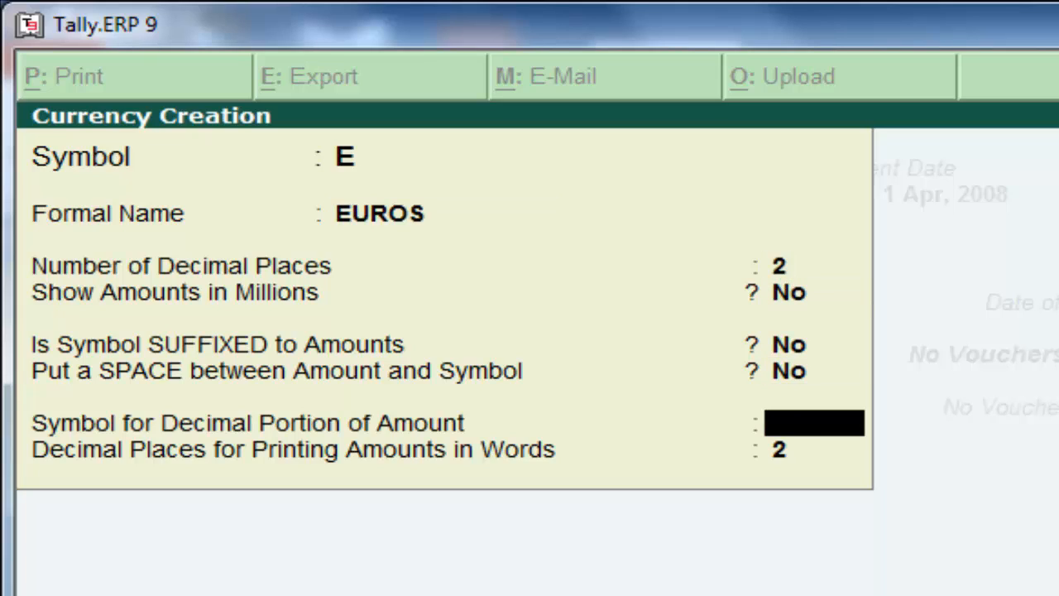
{"action": "key", "text": "Return"}
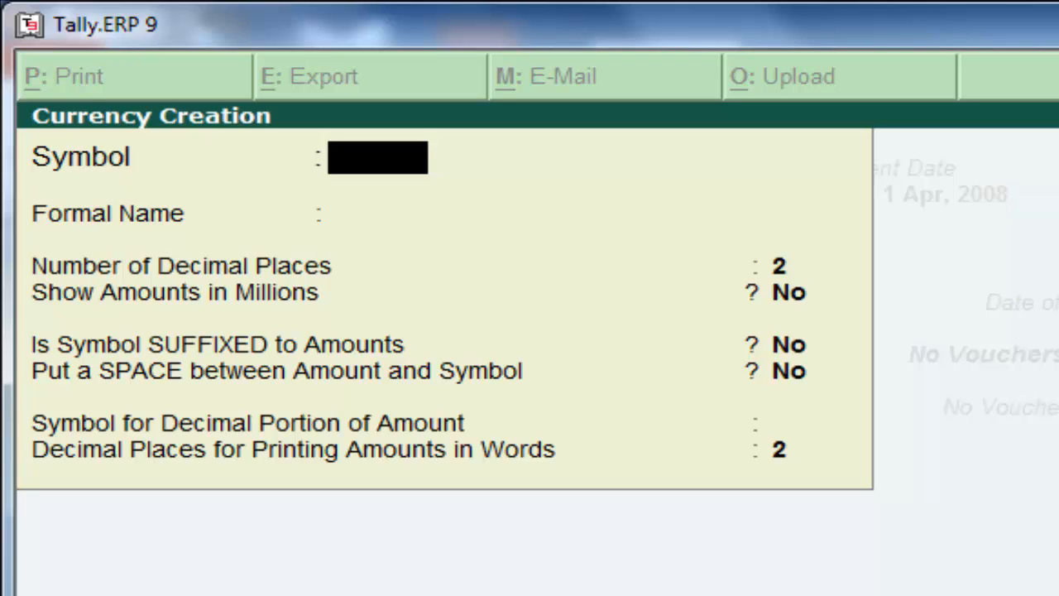
Create a currency with the symbol P and the formal name POUNDS, keeping the other defaults, and leave currency creation
{"action": "type", "text": "P"}
{"action": "key", "text": "Return"}
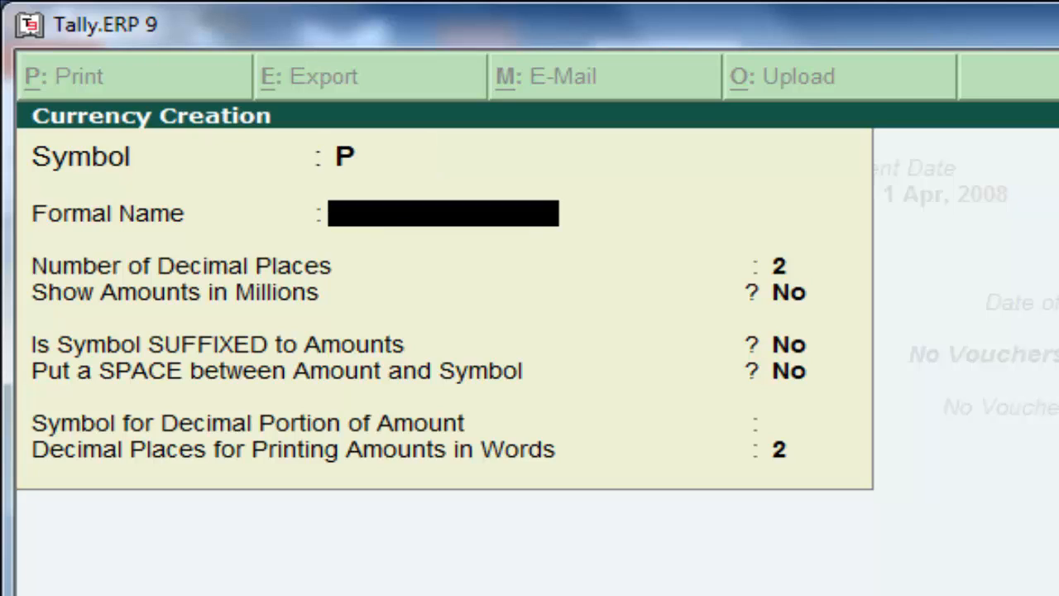
{"action": "type", "text": "POUNDS"}
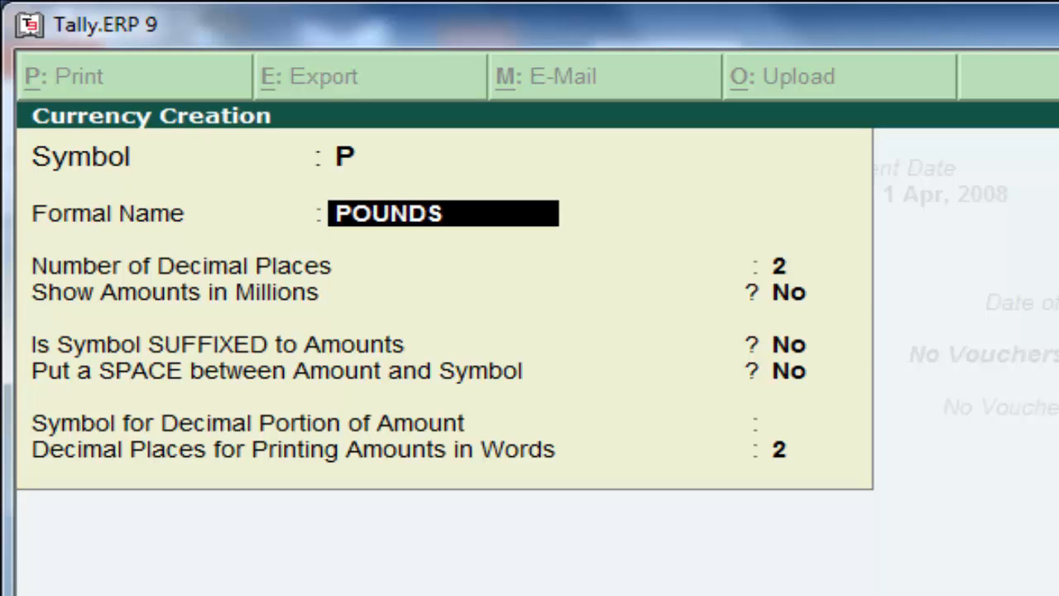
{"action": "key", "text": "Return"}
{"action": "key", "text": "Return"}
{"action": "key", "text": "Return"}
{"action": "key", "text": "Return"}
{"action": "key", "text": "Return"}
{"action": "key", "text": "Return"}
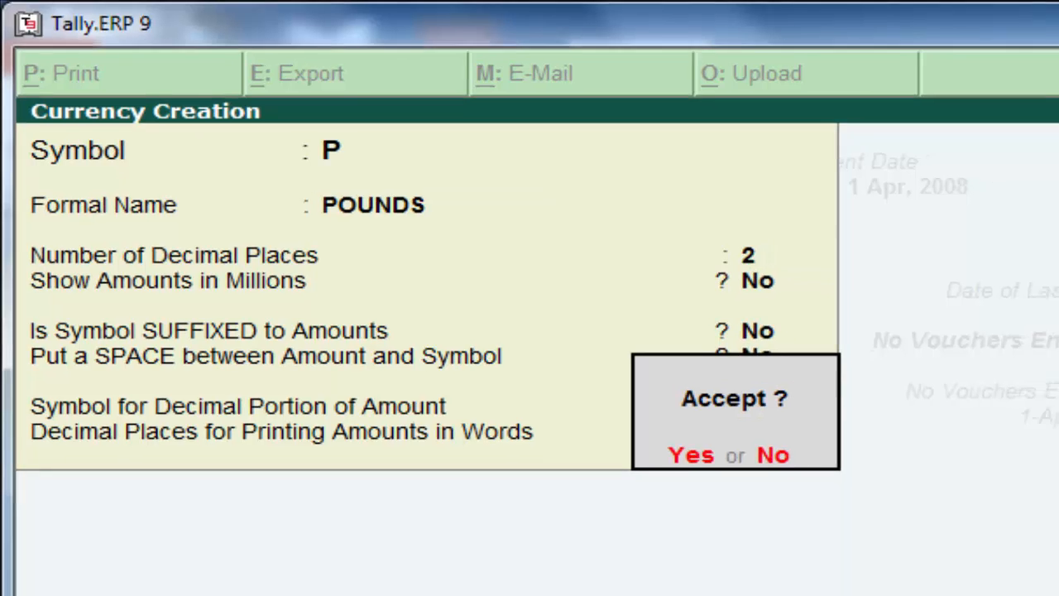
{"action": "key", "text": "Return"}
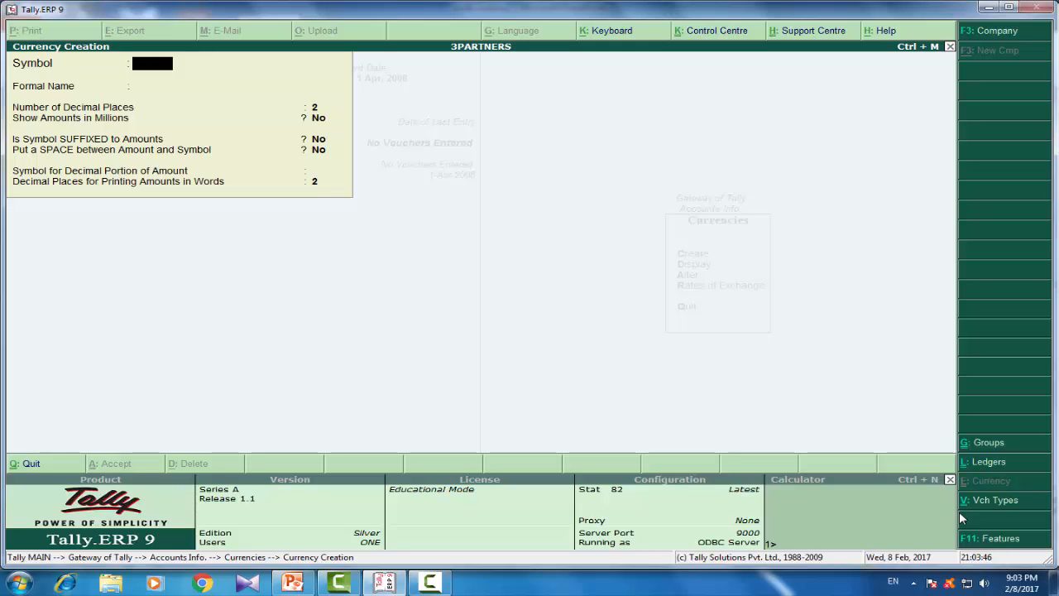
{"action": "key", "text": "Escape"}
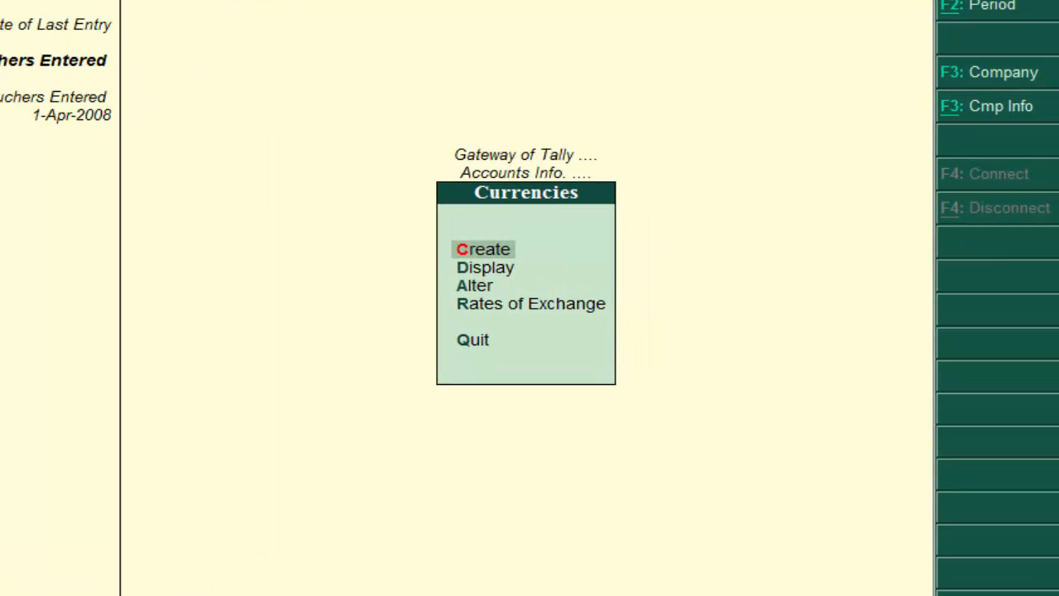
In the rates of exchange for 1-Apr-2008, set the standard rate of $ (DOLLOR) to Rs. 67
{"action": "key", "text": "Down"}
{"action": "key", "text": "Down"}
{"action": "key", "text": "Down"}
{"action": "key", "text": "Return"}
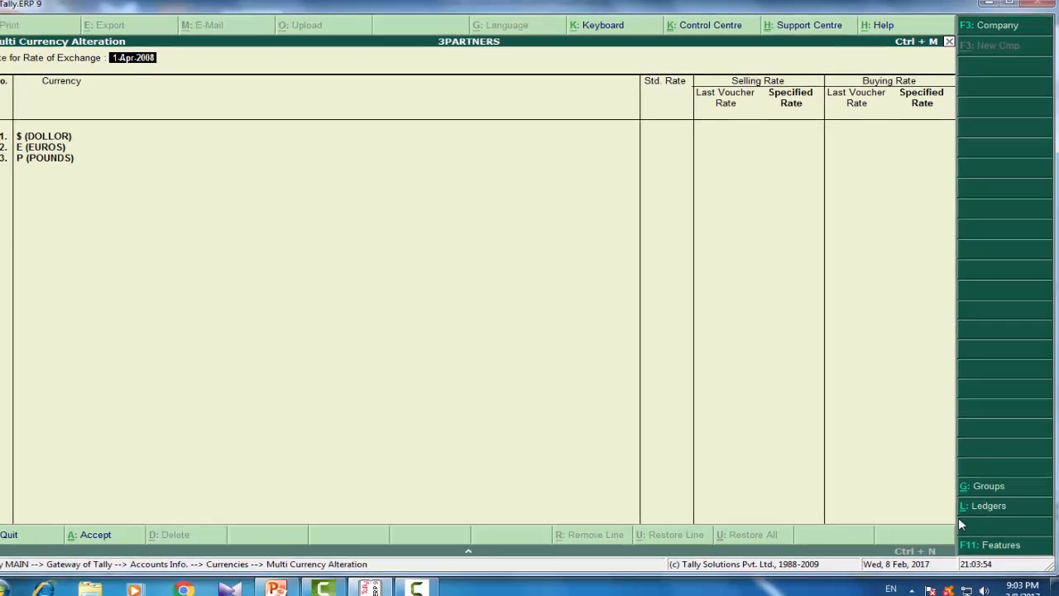
{"action": "key", "text": "Return"}
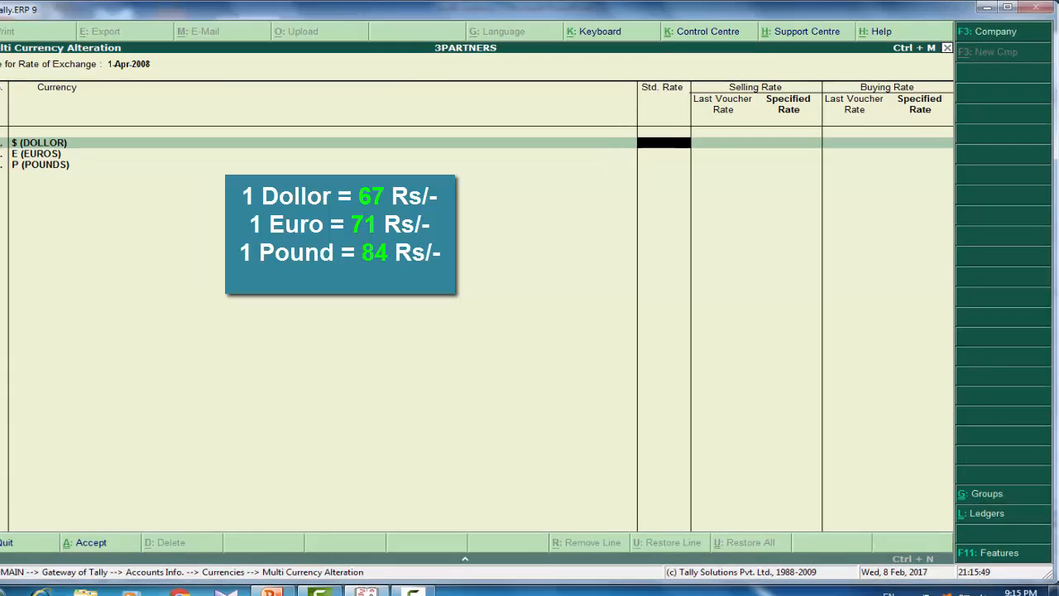
{"action": "type", "text": "67"}
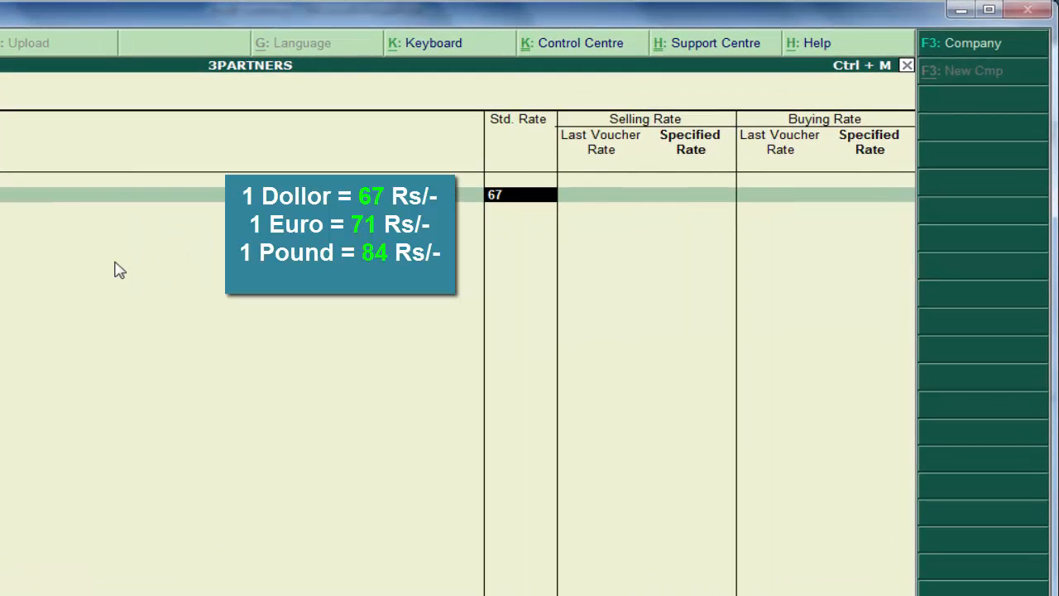
{"action": "key", "text": "Return"}
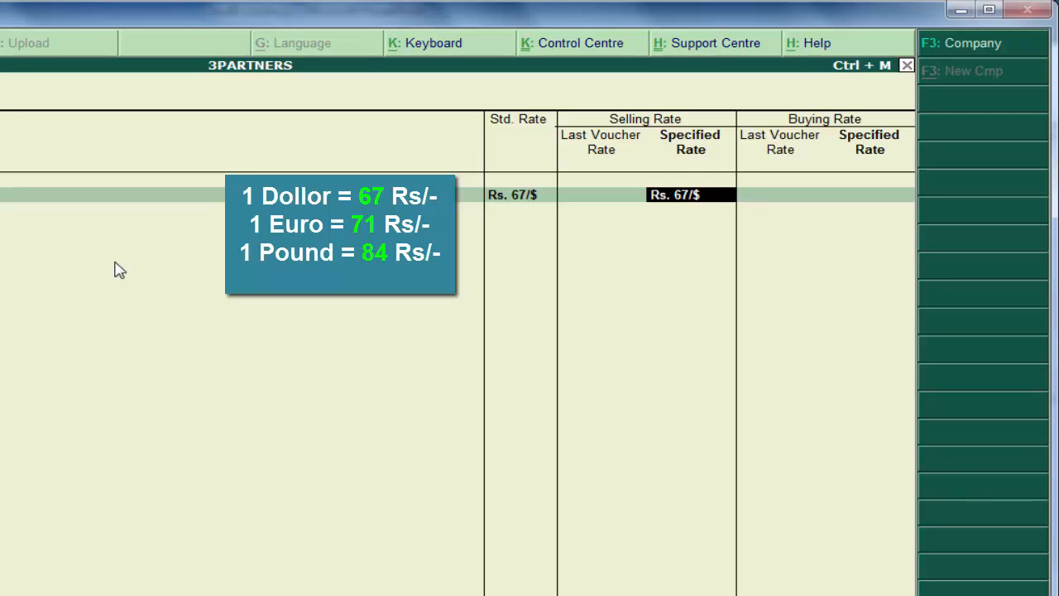
Keep Rs. 67 as the dollar's specified selling and buying rates, and set the euro's standard, selling and buying rates to Rs. 71
{"action": "key", "text": "Return"}
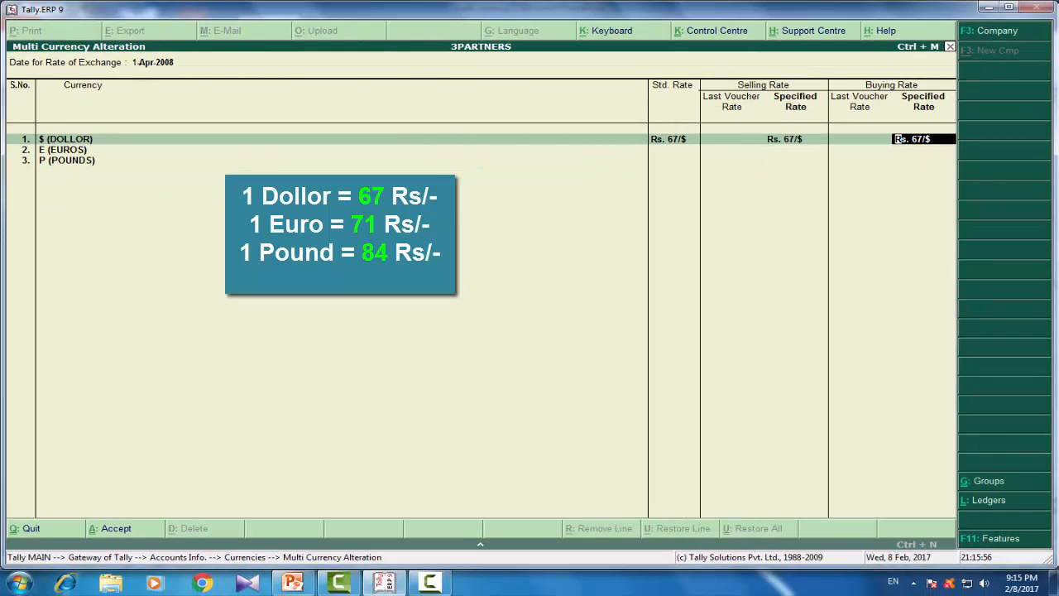
{"action": "key", "text": "Return"}
{"action": "type", "text": "71/E"}
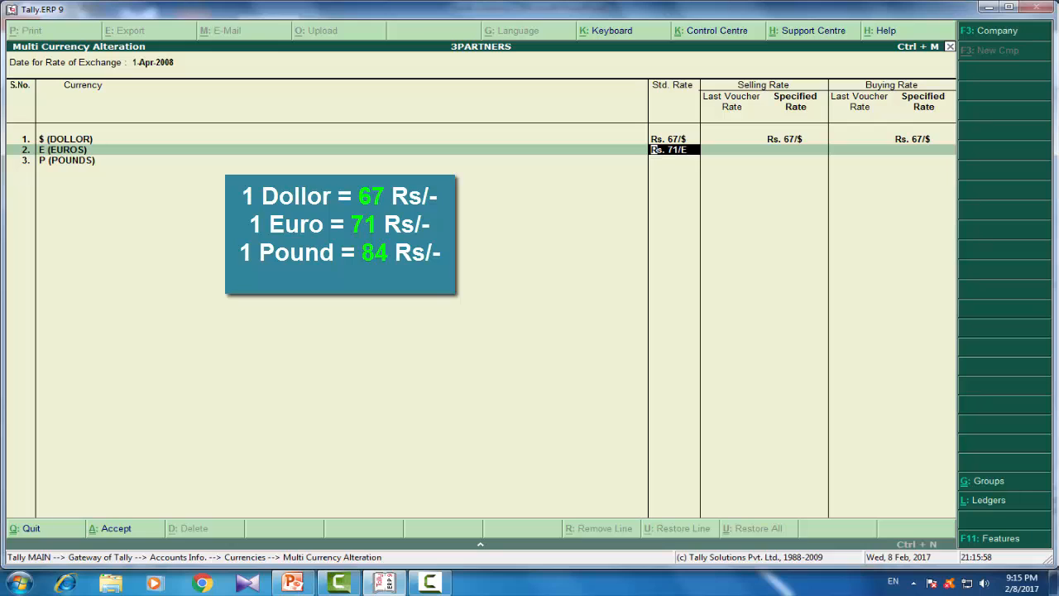
{"action": "type", "text": "71"}
{"action": "key", "text": "Return"}
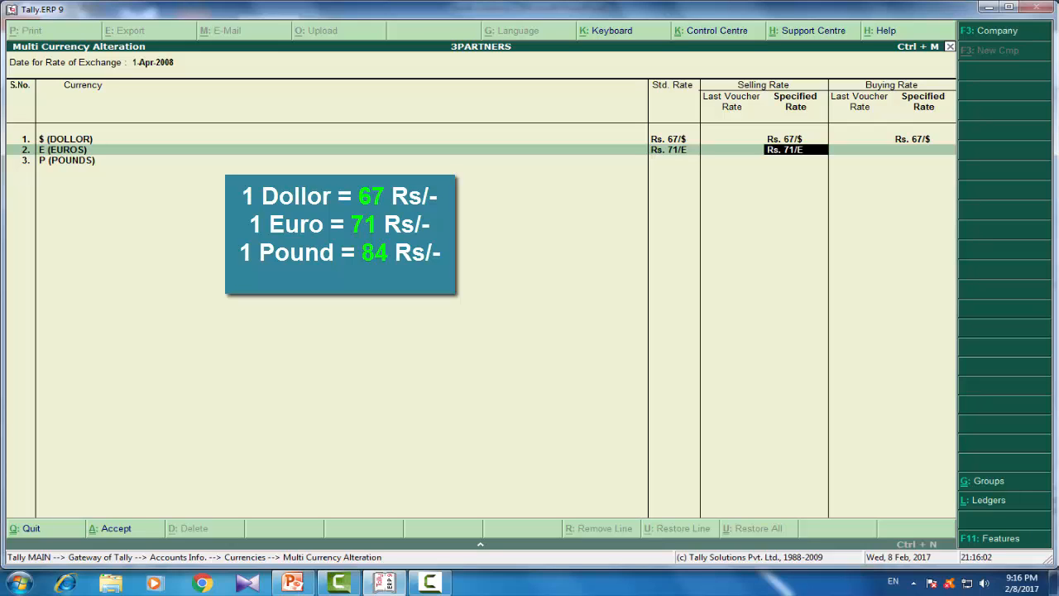
{"action": "key", "text": "Return"}
{"action": "key", "text": "Return"}
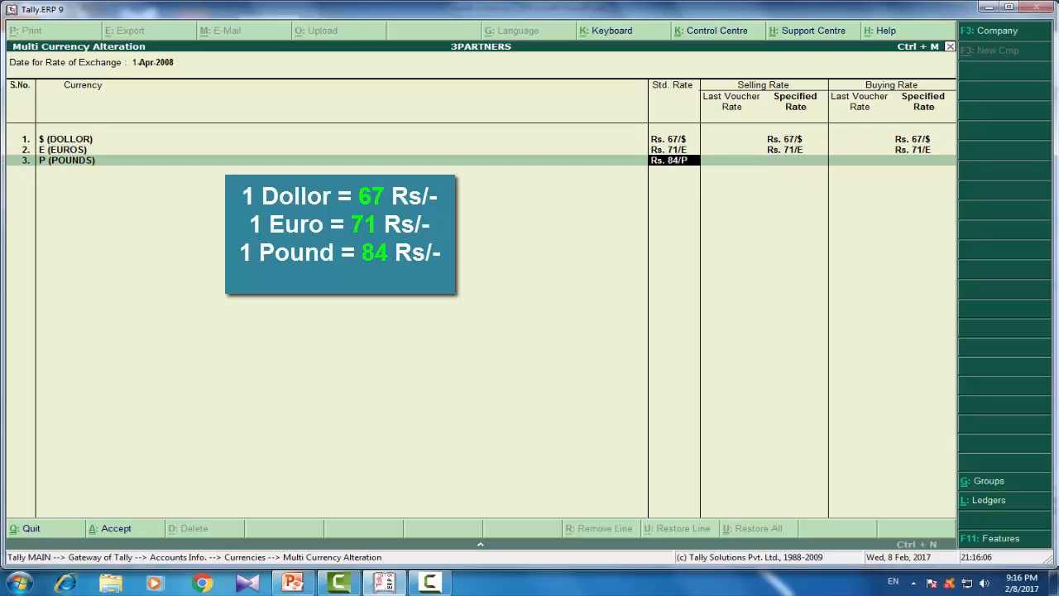
Set the pound's standard, specified selling and specified buying rates to Rs. 84, and return to the Gateway of Tally
{"action": "type", "text": "84"}
{"action": "key", "text": "Return"}
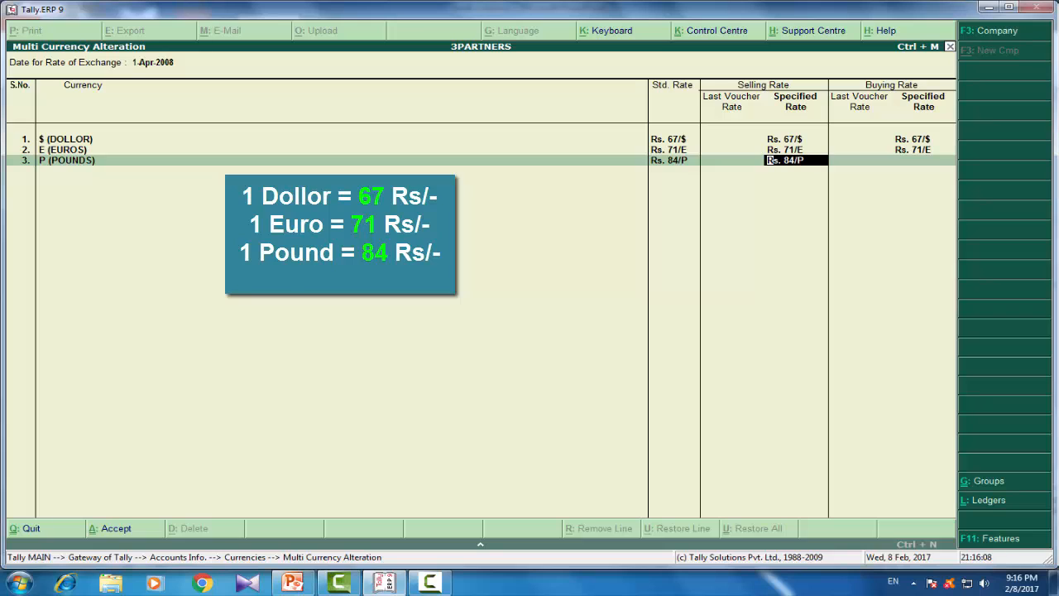
{"action": "key", "text": "Return"}
{"action": "key", "text": "Return"}
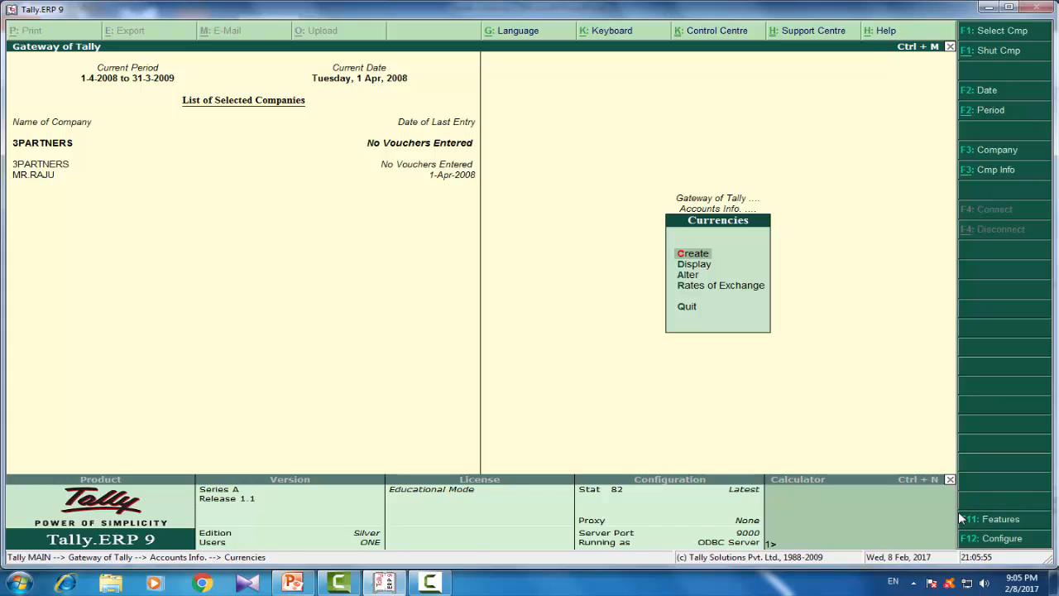
{"action": "key", "text": "Escape"}
{"action": "key", "text": "Escape"}
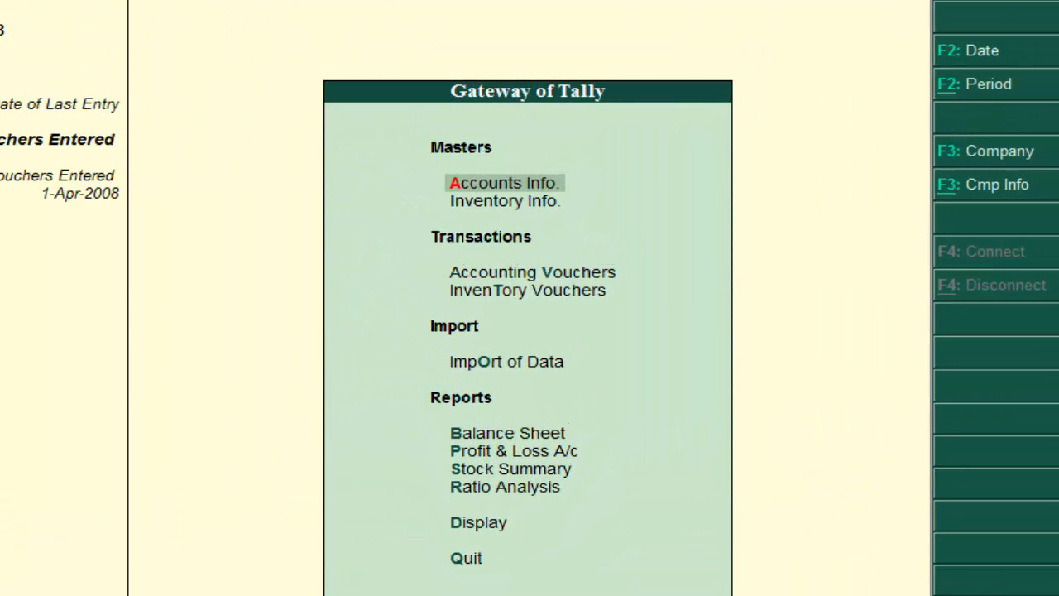
Open the creation of multiple ledgers with All Items as the parent group
{"action": "key", "text": "Return"}
{"action": "key", "text": "Down"}
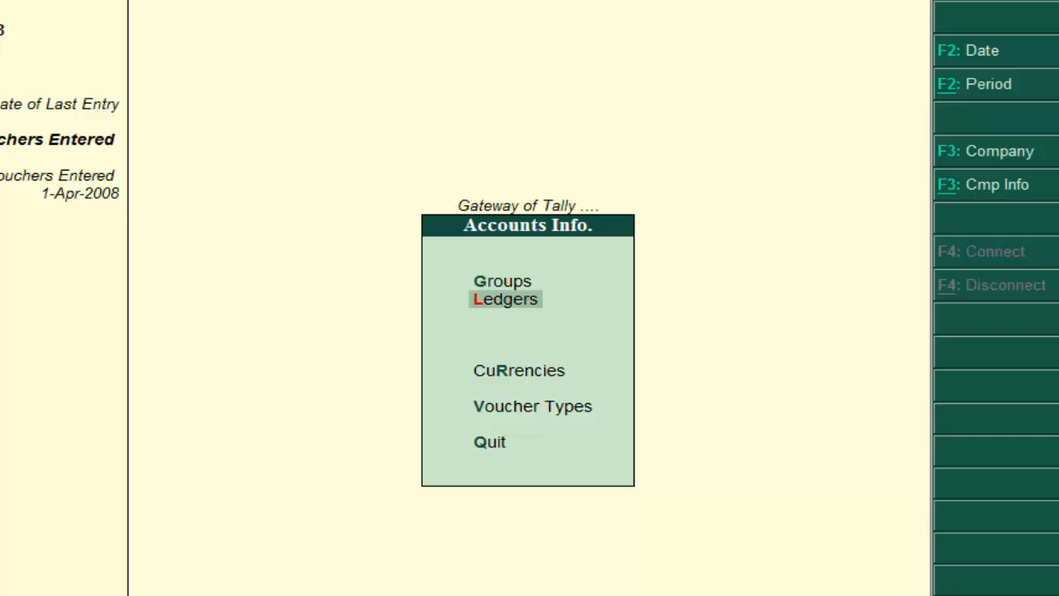
{"action": "key", "text": "Return"}
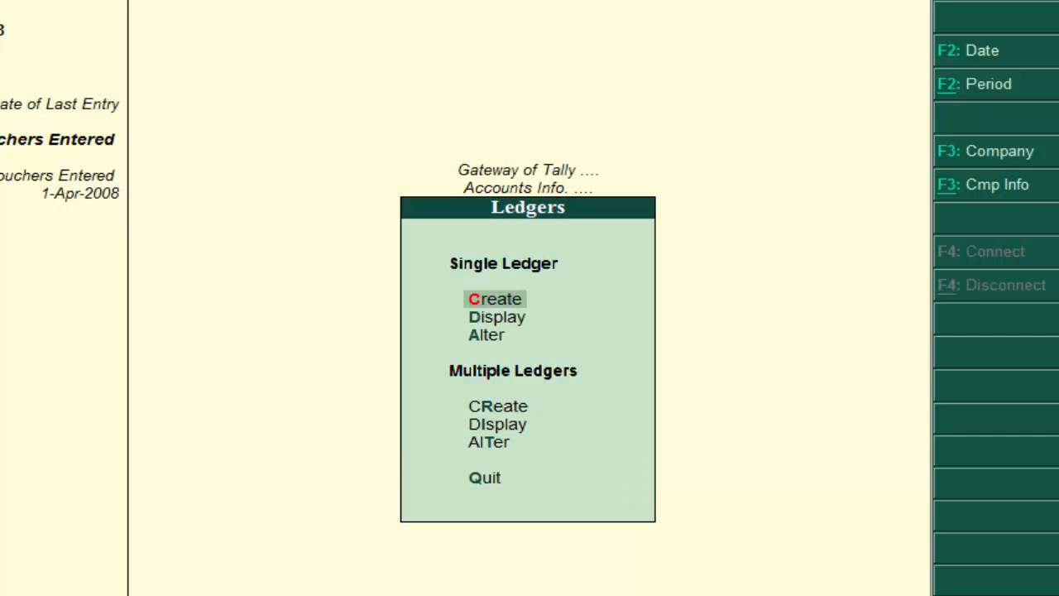
{"action": "key", "text": "Down"}
{"action": "key", "text": "Down"}
{"action": "key", "text": "Down"}
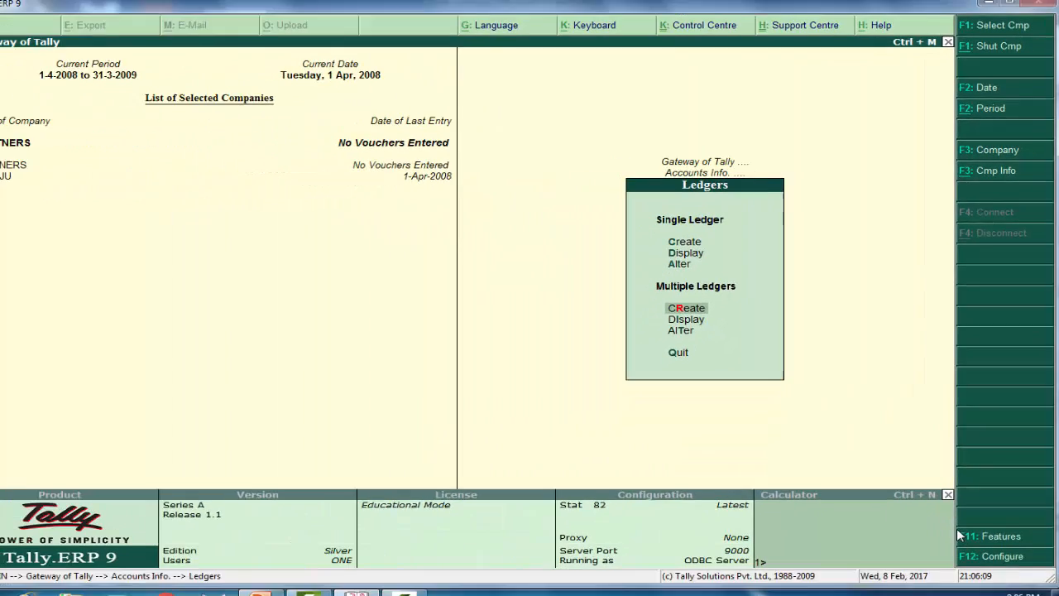
{"action": "key", "text": "Return"}
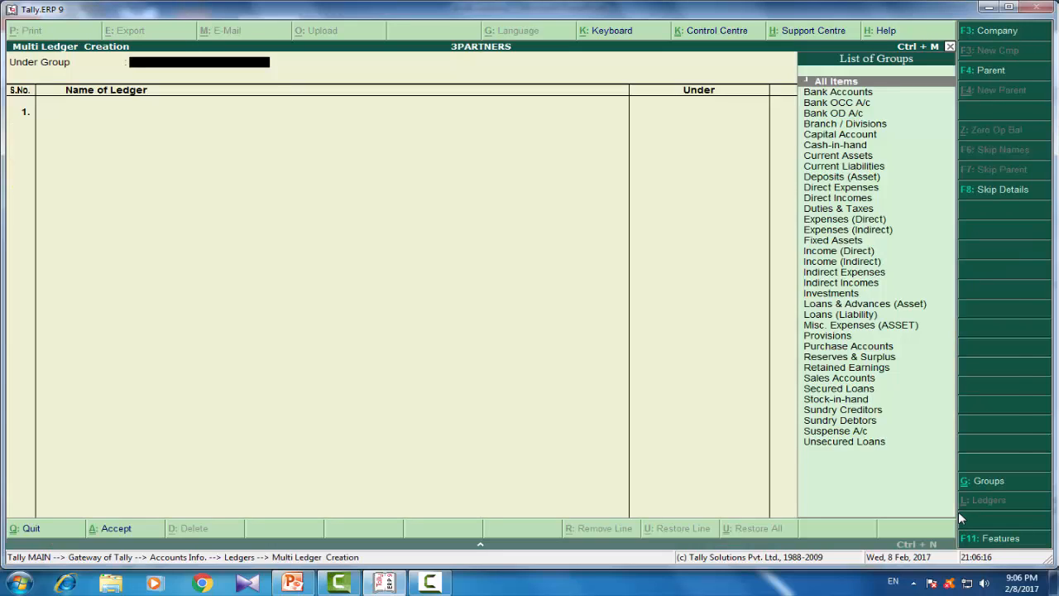
{"action": "key", "text": "Return"}
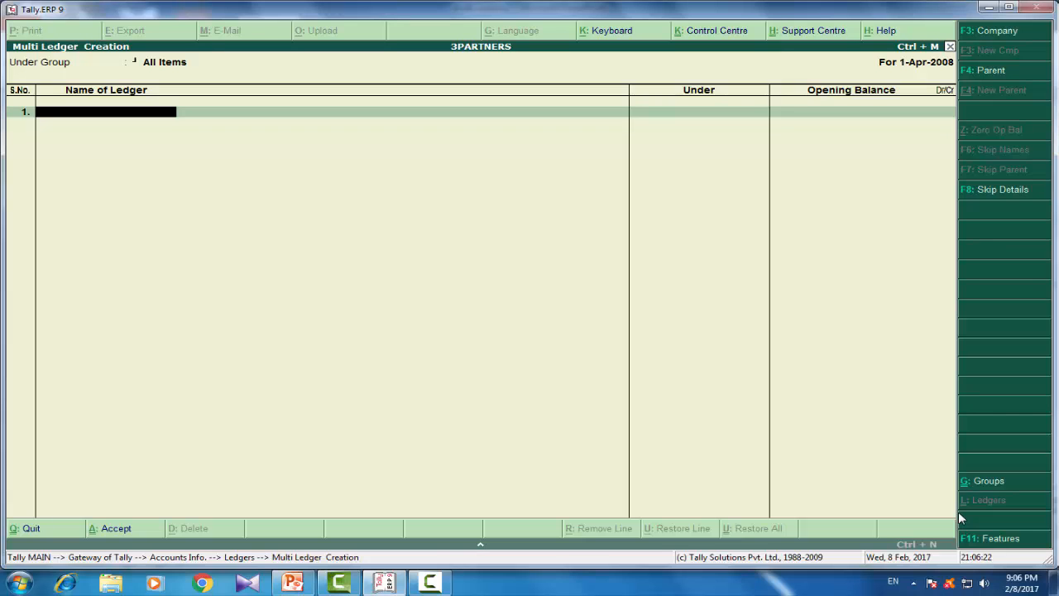
Add a ledger with the first partner's name under Capital Account, without an opening balance
{"action": "type", "text": "A"}
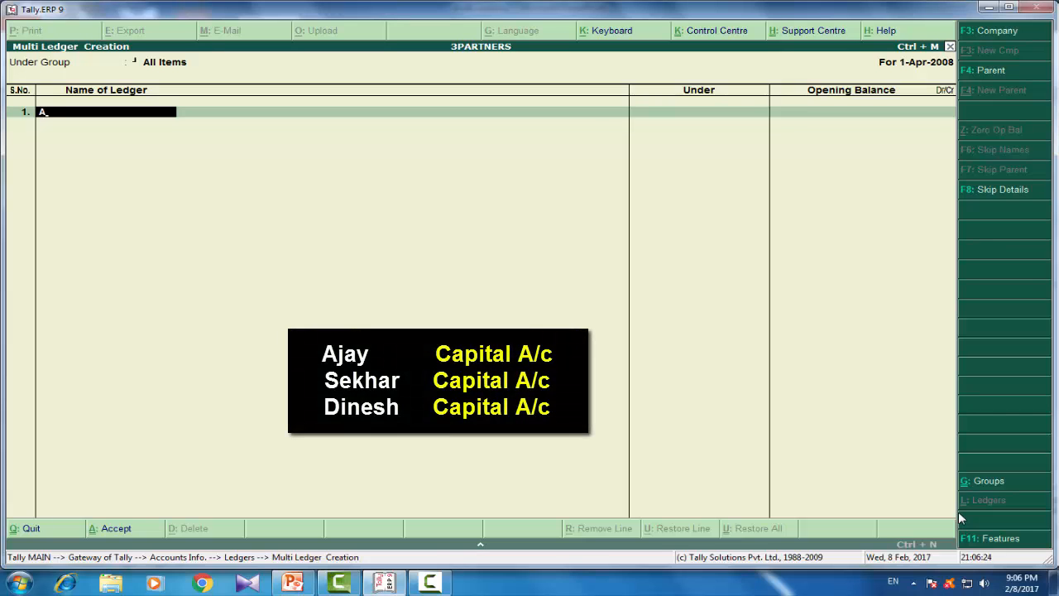
{"action": "type", "text": "JAY"}
{"action": "key", "text": "Return"}
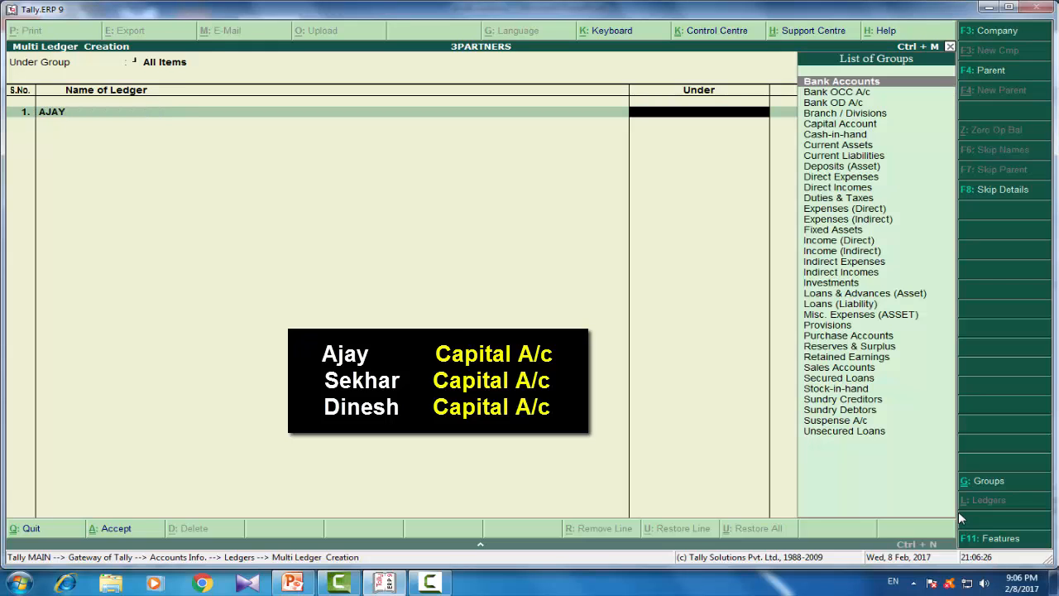
{"action": "type", "text": "ca"}
{"action": "key", "text": "Return"}
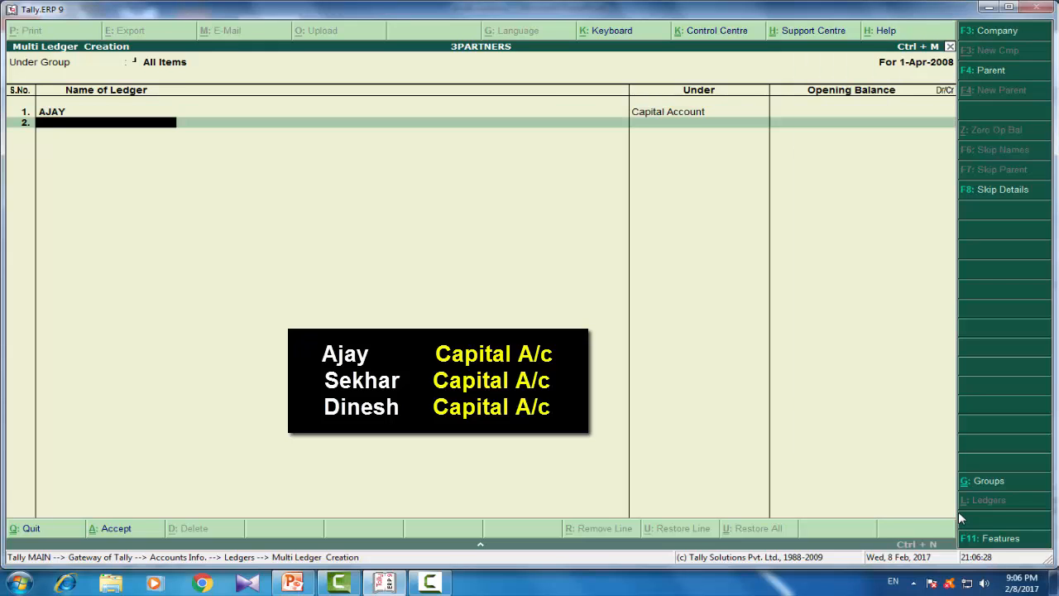
Add a ledger with the second partner's name under Capital Account, without an opening balance
{"action": "type", "text": "SEKHAR"}
{"action": "key", "text": "Return"}
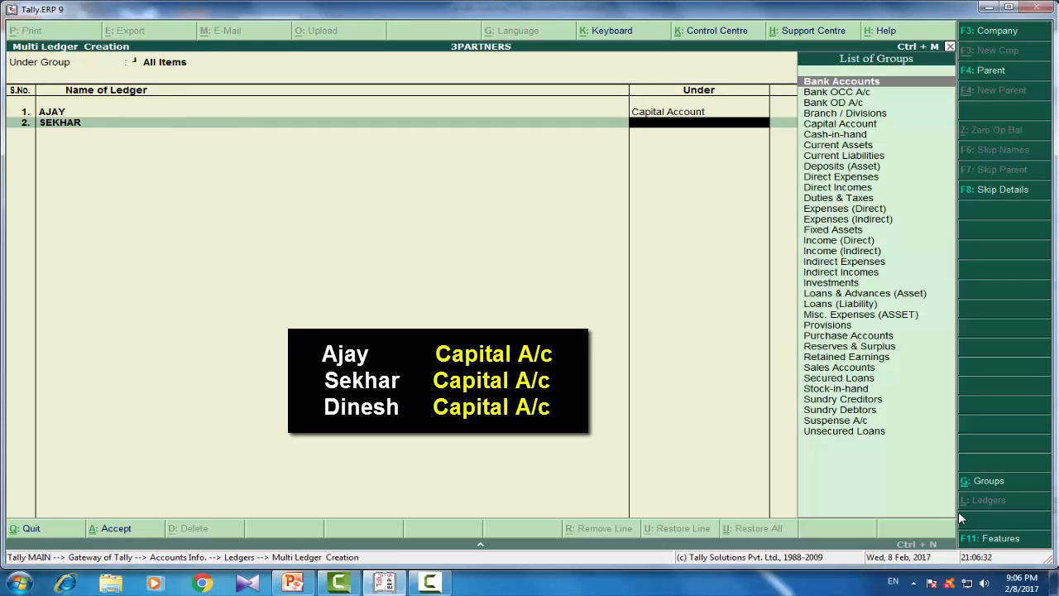
{"action": "type", "text": "ca"}
{"action": "key", "text": "Return"}
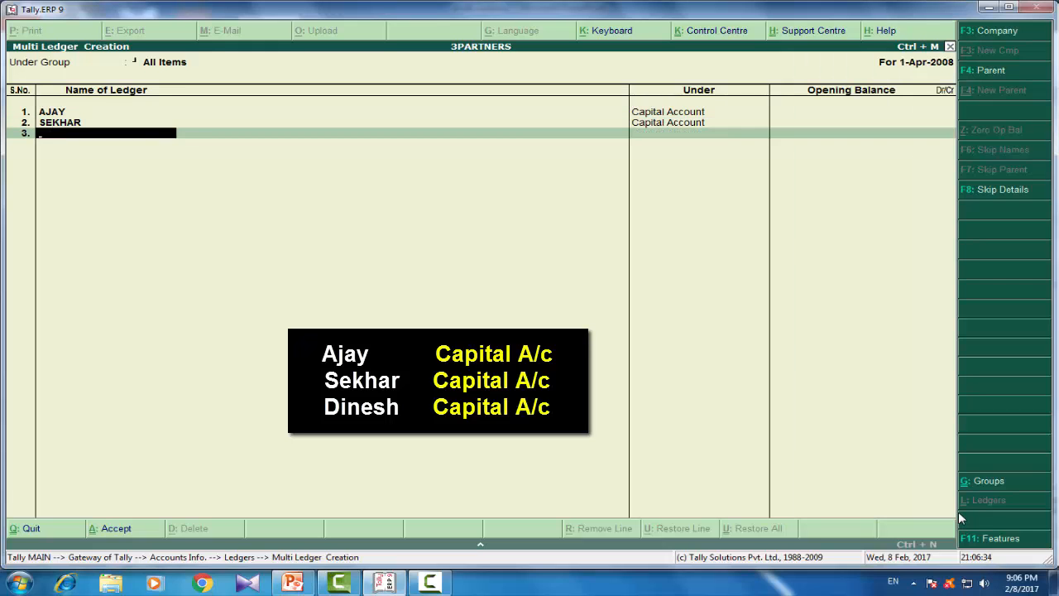
Add a ledger with the third partner's name under Capital Account, without an opening balance
{"action": "type", "text": "DINESH"}
{"action": "key", "text": "Return"}
{"action": "type", "text": "c"}
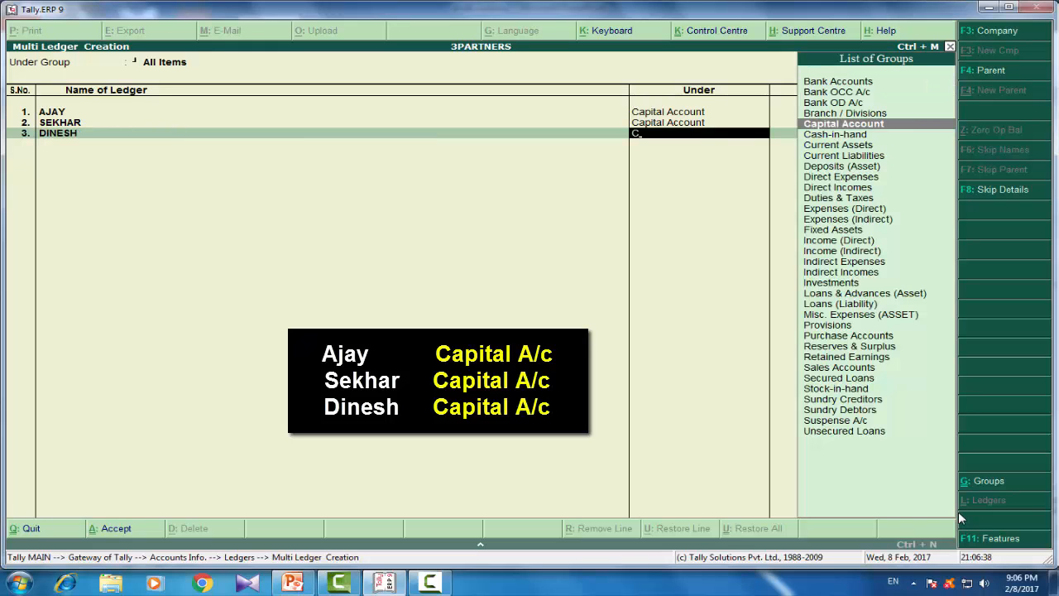
{"action": "key", "text": "Return"}
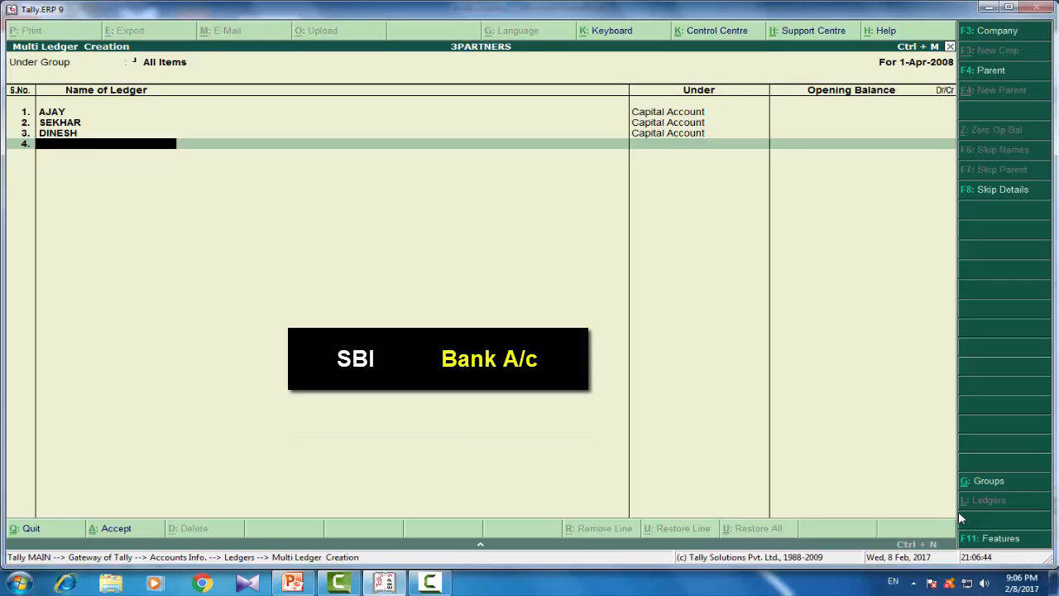
Add the ledger SBI under Bank Accounts, leaving its opening balance empty
{"action": "type", "text": "SBI"}
{"action": "key", "text": "Return"}
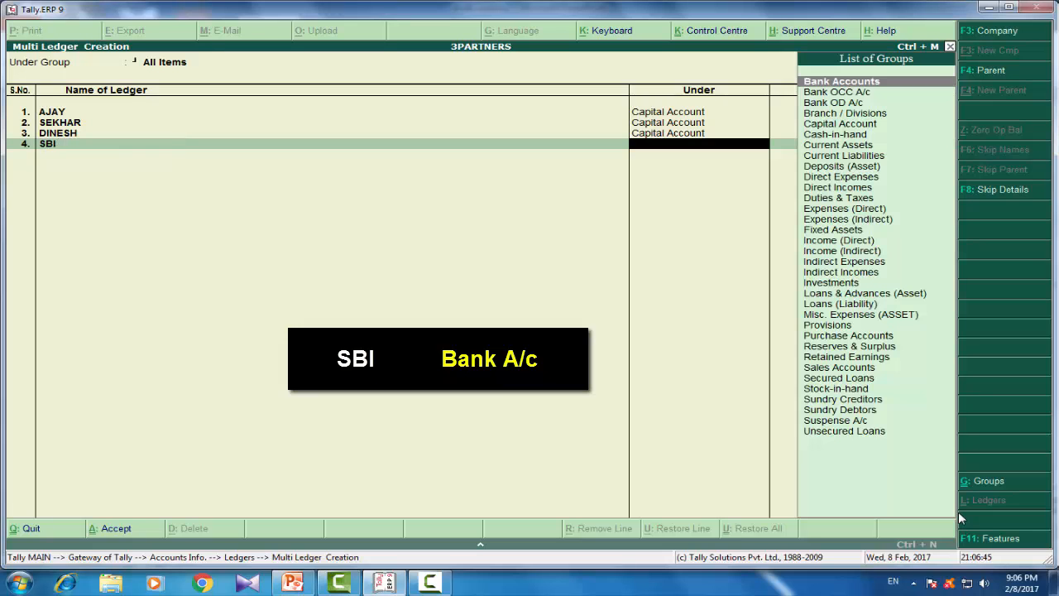
{"action": "type", "text": "B"}
{"action": "key", "text": "Return"}
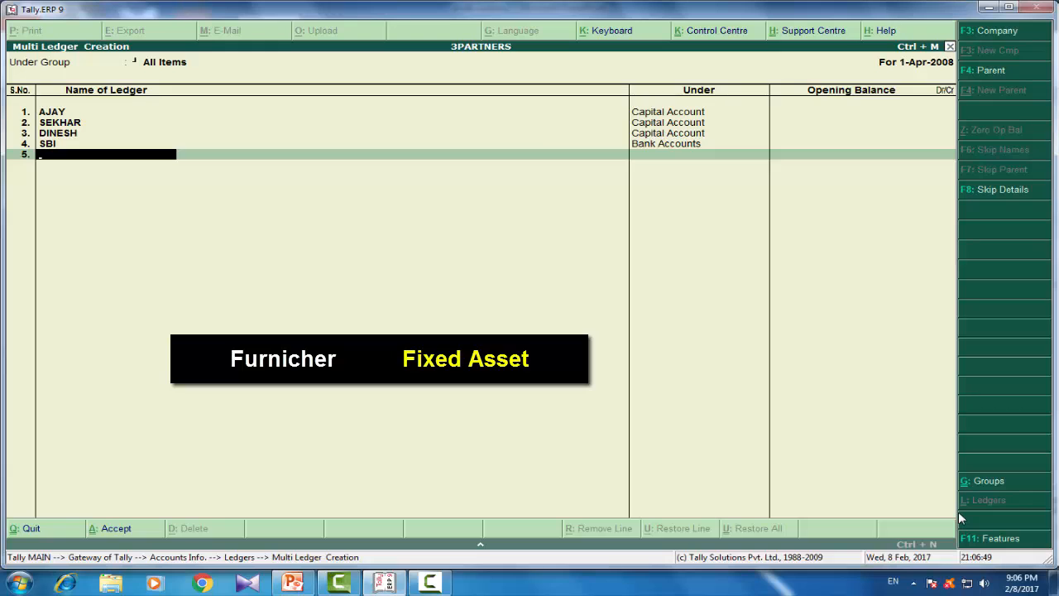
Add the ledger FURNICHER under Fixed Assets, leaving its opening balance empty
{"action": "type", "text": "FURNICHER"}
{"action": "key", "text": "Return"}
{"action": "type", "text": "f"}
{"action": "key", "text": "Return"}
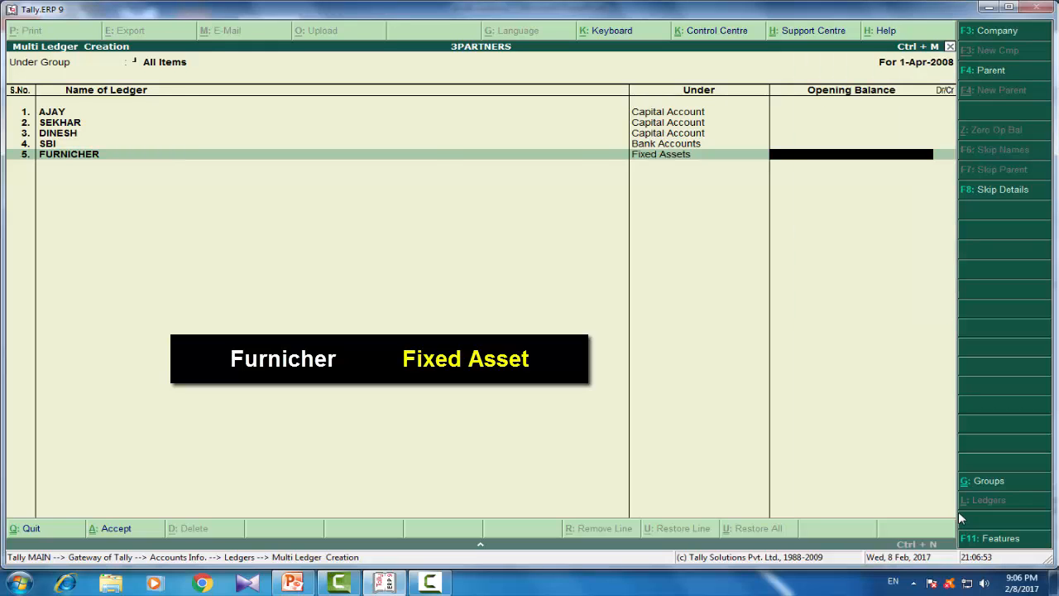
{"action": "key", "text": "Return"}
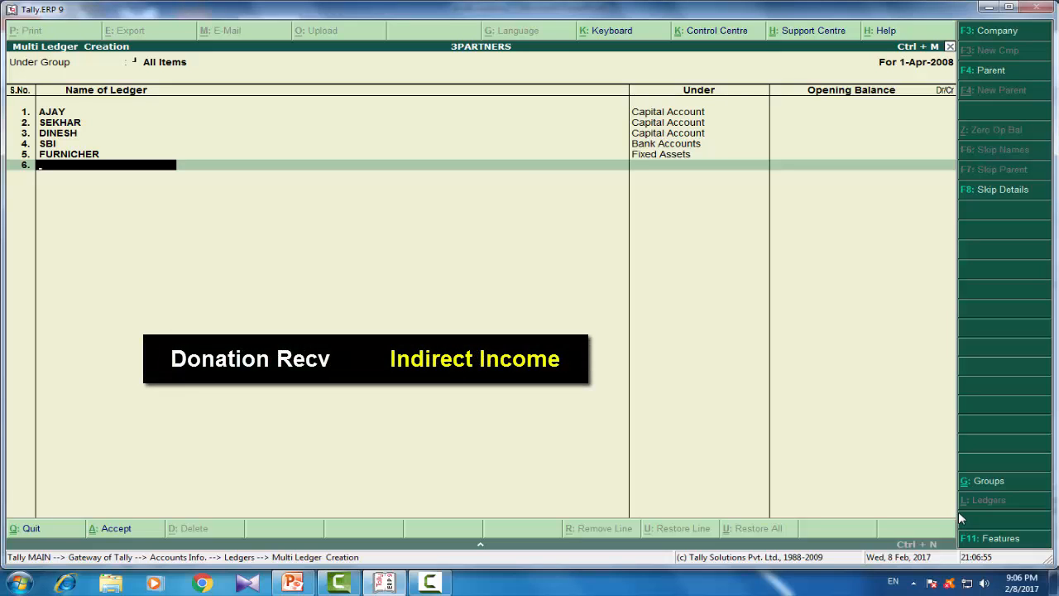
Add the ledger DONATIONRECV under the indirect income group, leaving its opening balance empty
{"action": "type", "text": "DONATIONRECV"}
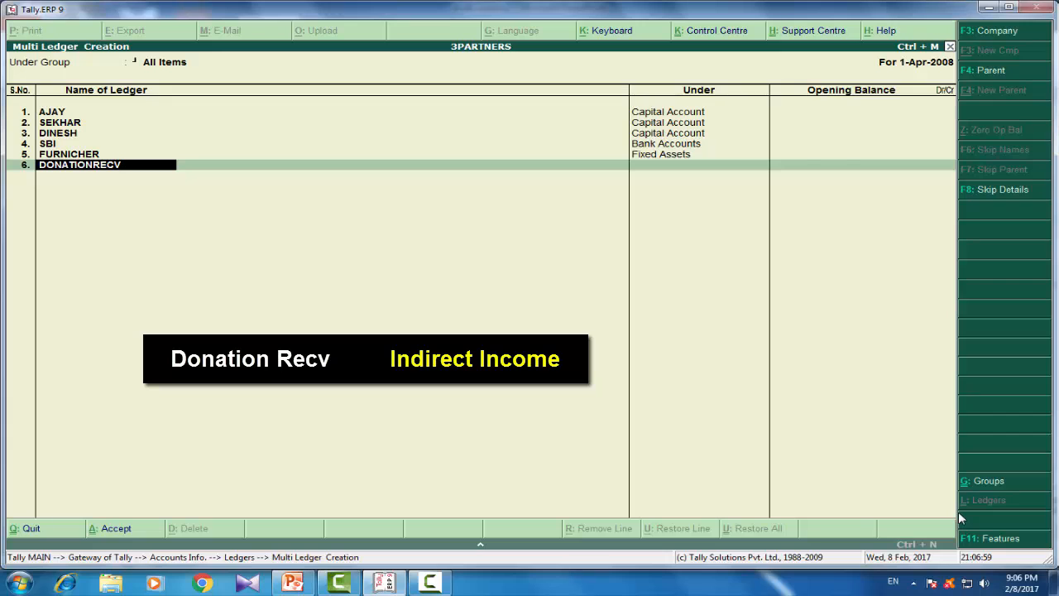
{"action": "key", "text": "Return"}
{"action": "type", "text": "iN"}
{"action": "key", "text": "Down"}
{"action": "key", "text": "Down"}
{"action": "key", "text": "Down"}
{"action": "key", "text": "Down"}
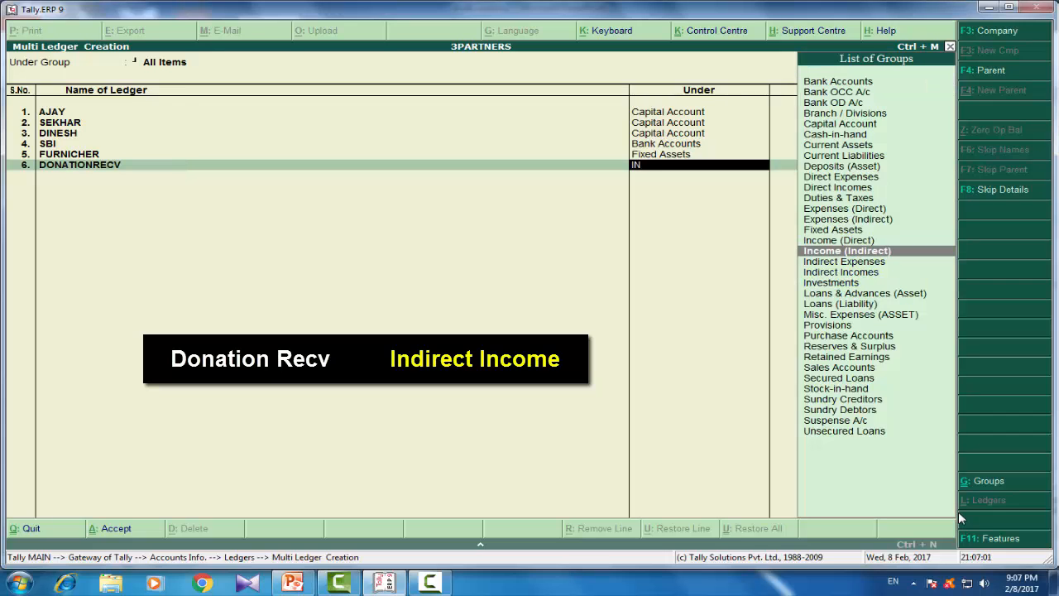
{"action": "key", "text": "Return"}
{"action": "key", "text": "Return"}
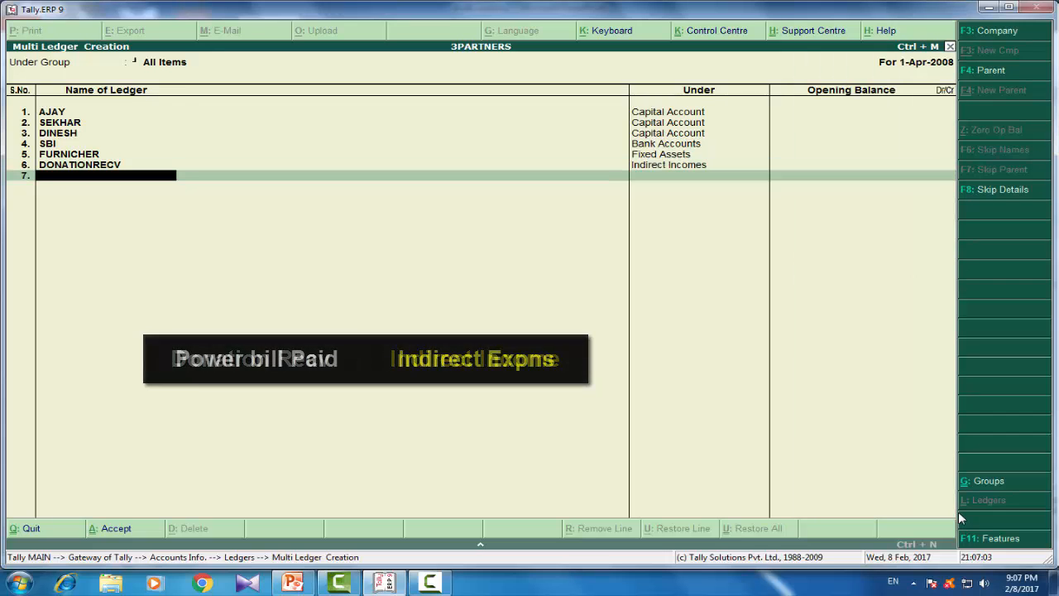
Add the ledger POWER BILL PAID under Indirect Expenses, leaving its opening balance empty
{"action": "type", "text": "POW"}
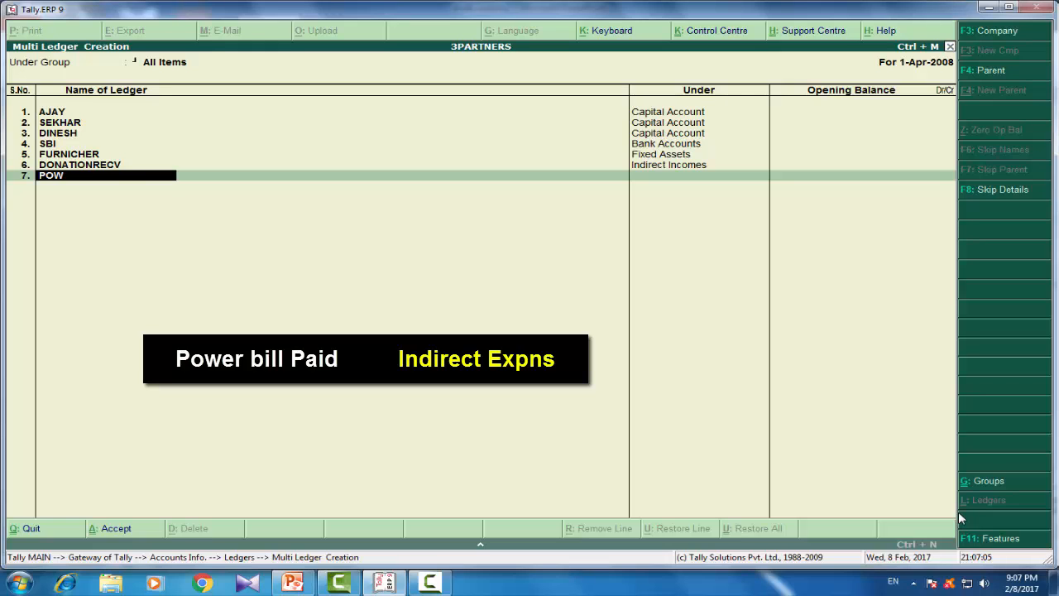
{"action": "type", "text": "ER BILL PAID"}
{"action": "key", "text": "Return"}
{"action": "type", "text": "IN"}
{"action": "key", "text": "Down"}
{"action": "key", "text": "Down"}
{"action": "key", "text": "Down"}
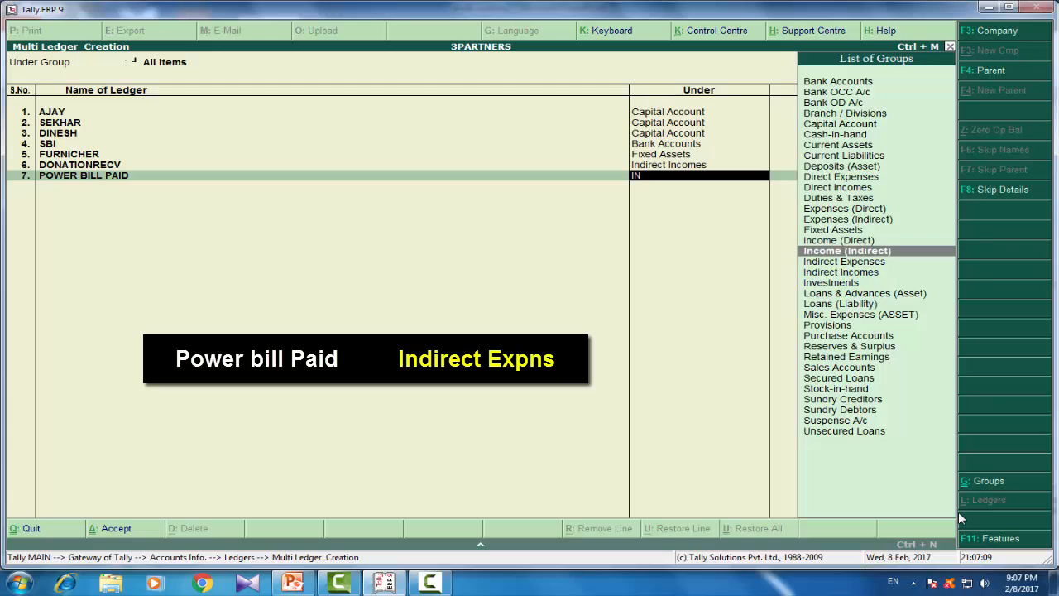
{"action": "key", "text": "Up"}
{"action": "key", "text": "Return"}
{"action": "key", "text": "Return"}
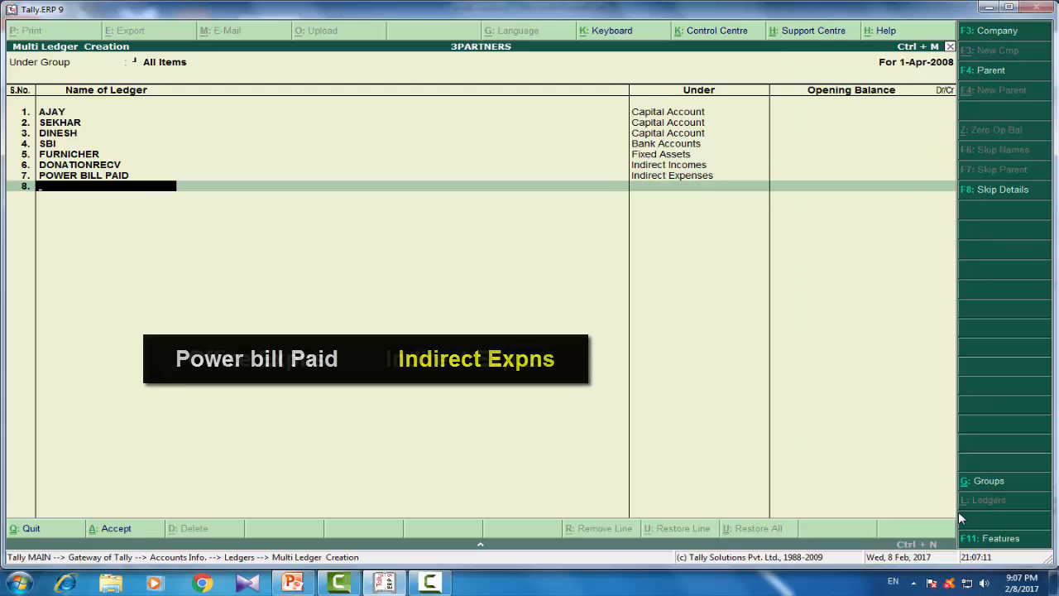
Add the ledger OFFICE EXPNS under Indirect Expenses, leaving its opening balance empty
{"action": "type", "text": "OFFC"}
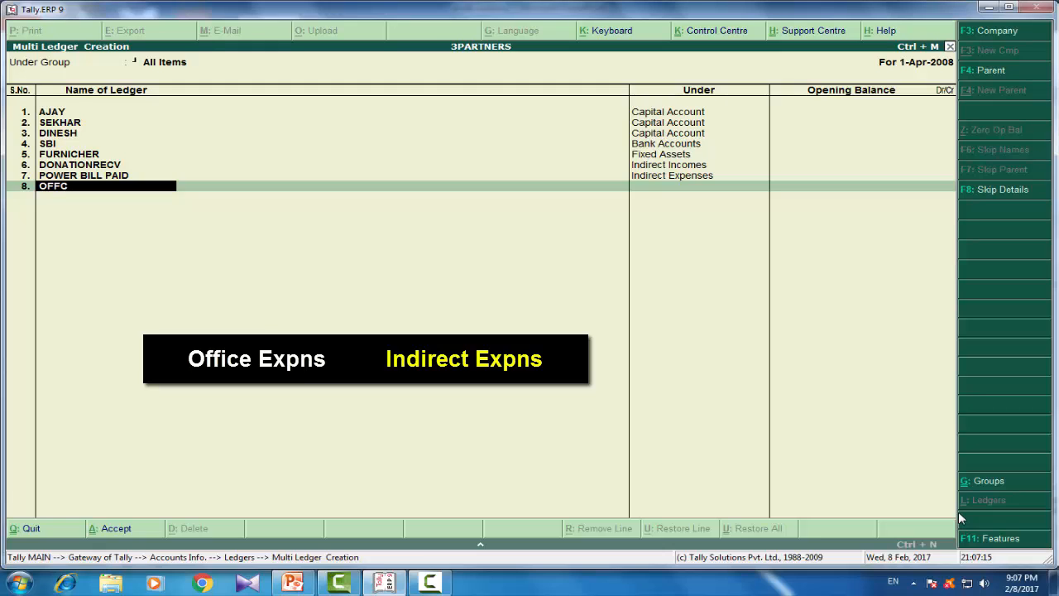
{"action": "key", "text": "BackSpace"}
{"action": "type", "text": "ICE EXPNS"}
{"action": "key", "text": "Return"}
{"action": "type", "text": "IN"}
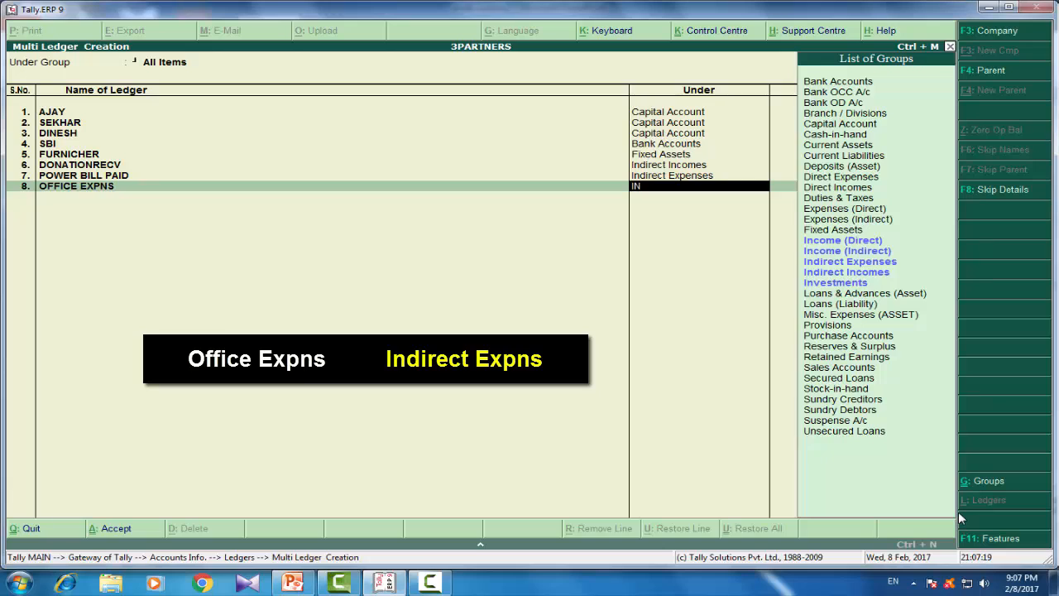
{"action": "key", "text": "Down"}
{"action": "key", "text": "Down"}
{"action": "key", "text": "Return"}
{"action": "key", "text": "Return"}
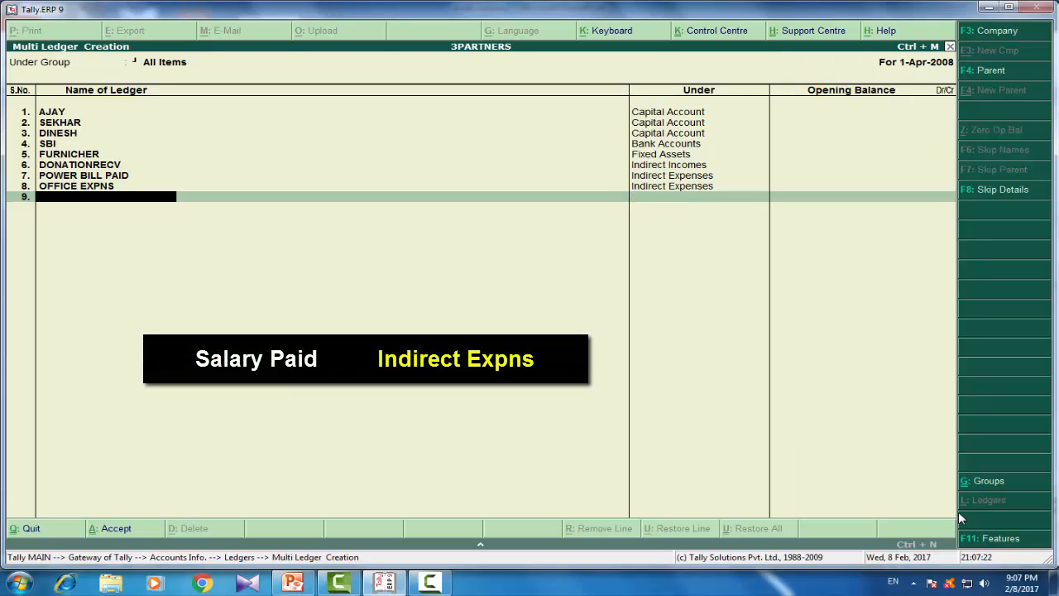
Add the ledger SALARY PAID under Indirect Expenses, leaving its opening balance empty
{"action": "type", "text": "SALARY PAID"}
{"action": "key", "text": "Return"}
{"action": "type", "text": "IND"}
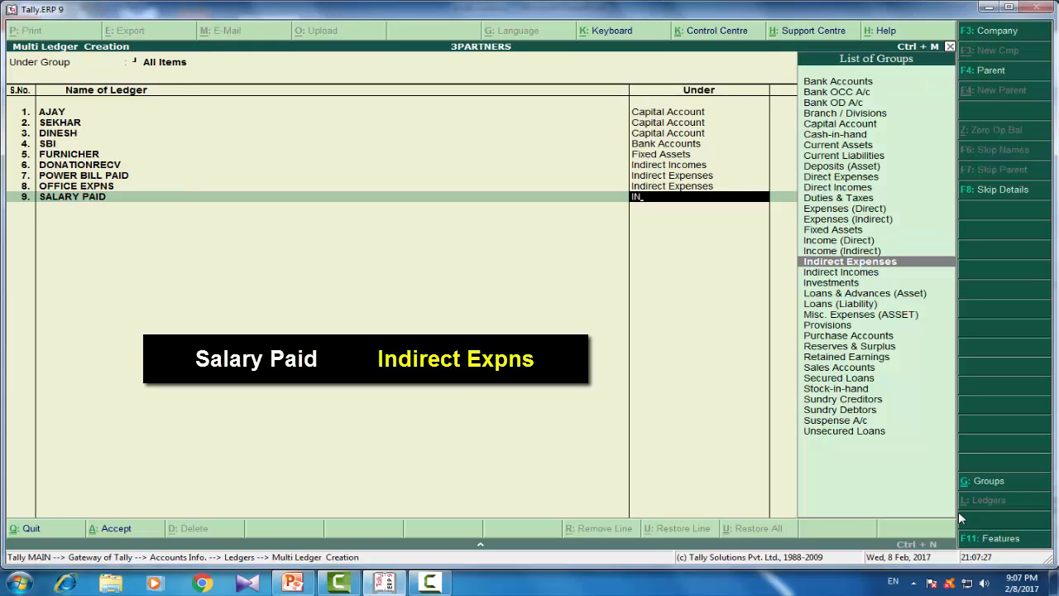
{"action": "key", "text": "Return"}
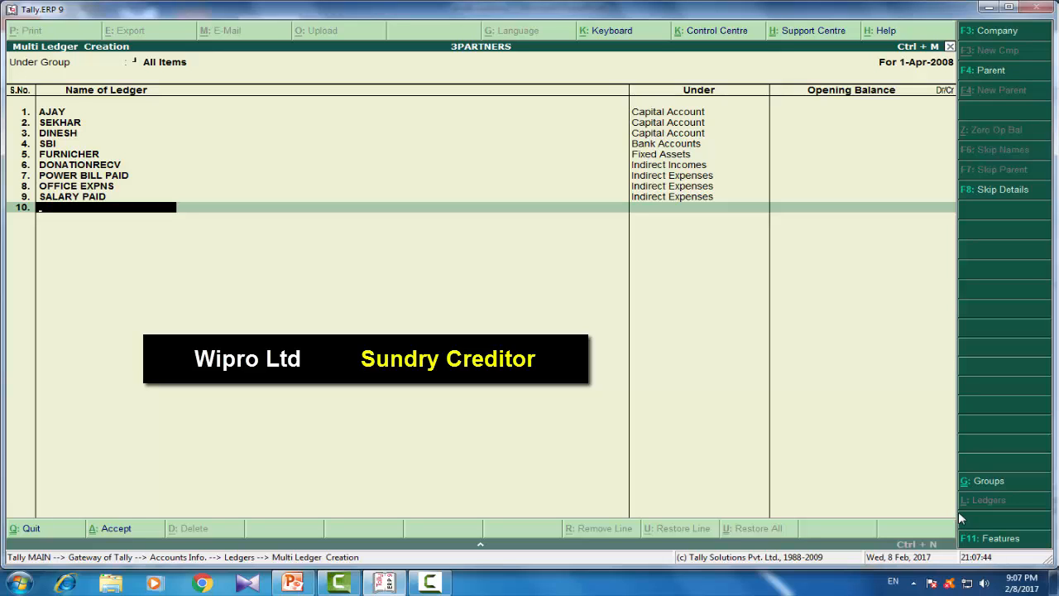
Add the ledger WIPRO under Sundry Creditors, leaving its opening balance empty
{"action": "type", "text": "WIPRO"}
{"action": "key", "text": "Return"}
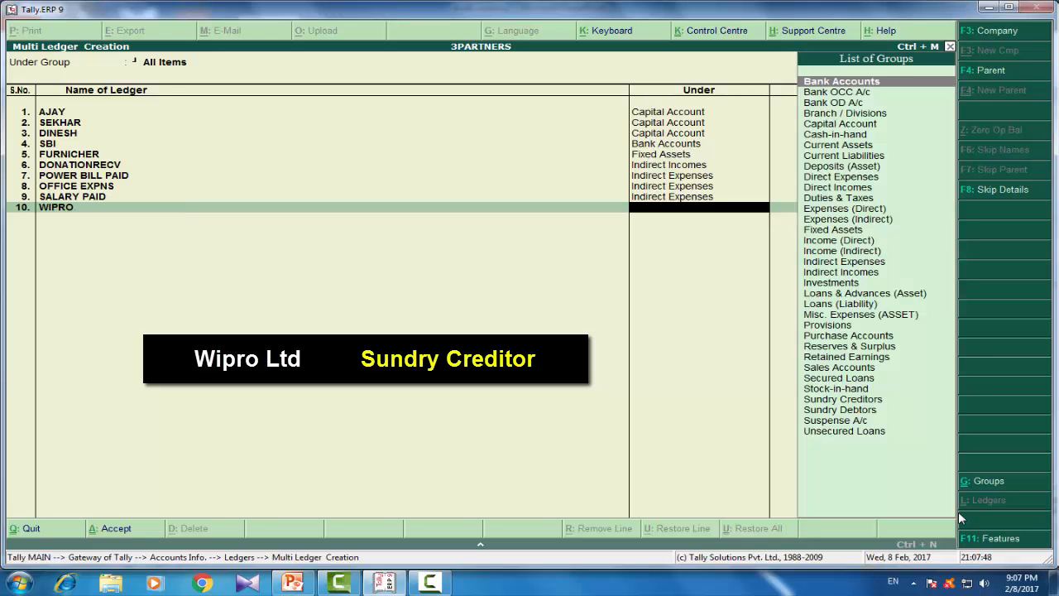
{"action": "type", "text": "SU"}
{"action": "key", "text": "Return"}
{"action": "key", "text": "Return"}
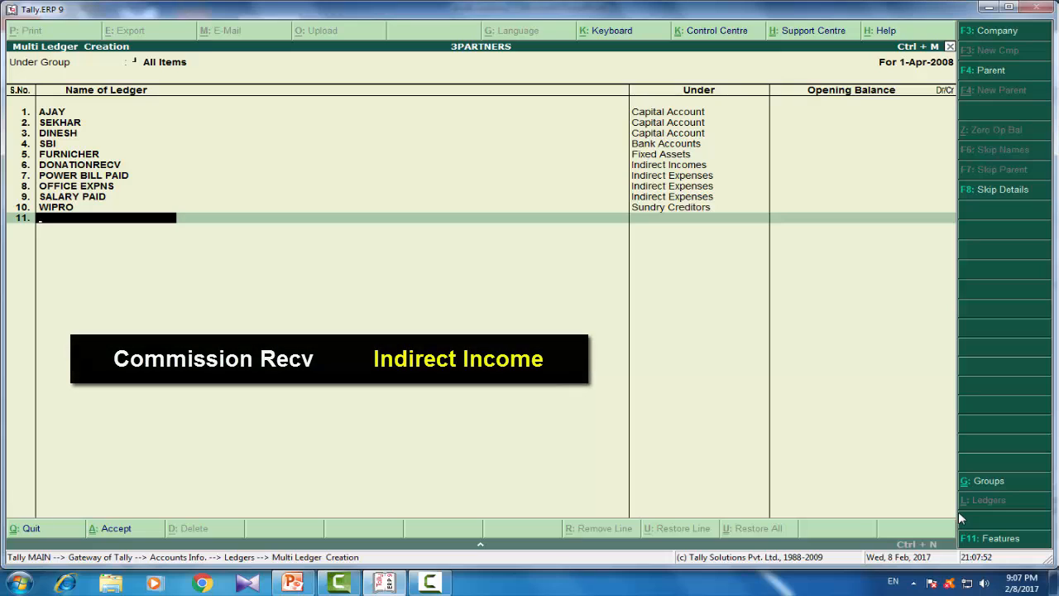
Add the ledger COMM RECV under Indirect Incomes, leaving its opening balance empty
{"action": "type", "text": "COMM RECV"}
{"action": "key", "text": "Return"}
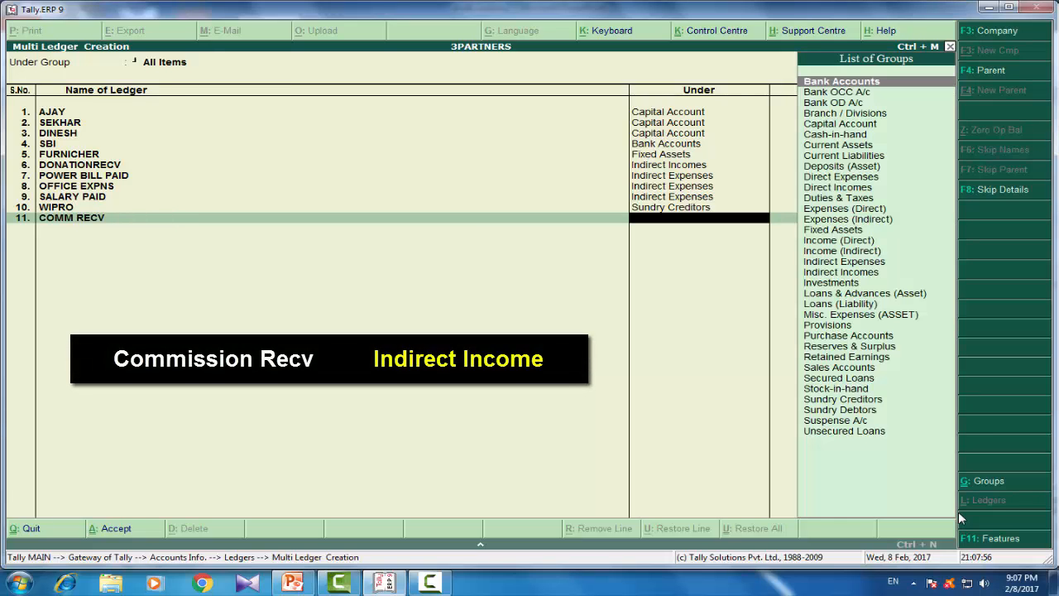
{"action": "type", "text": "IN"}
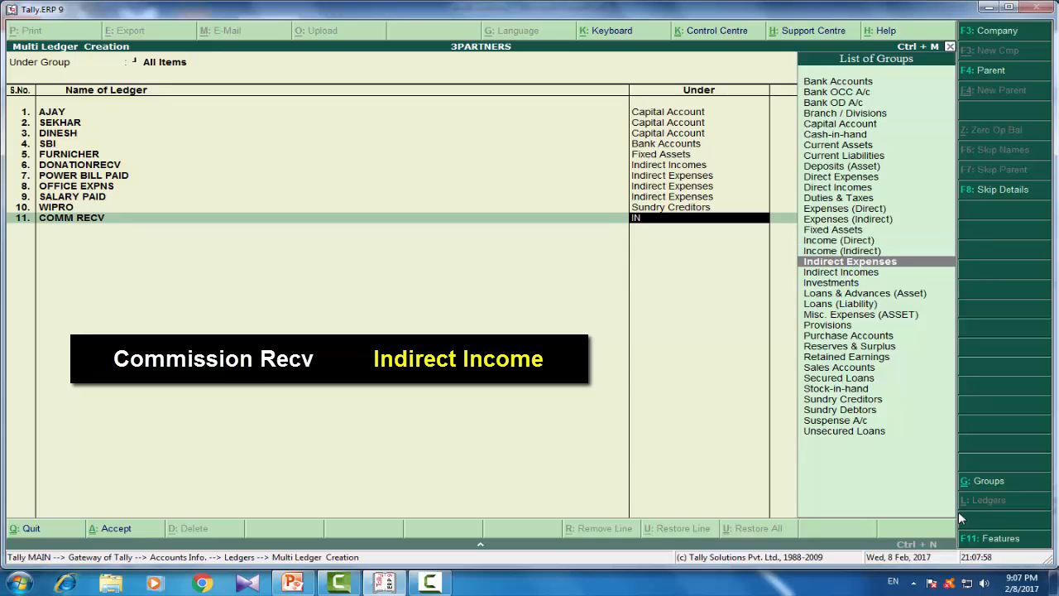
{"action": "key", "text": "Down"}
{"action": "key", "text": "Return"}
{"action": "key", "text": "Return"}
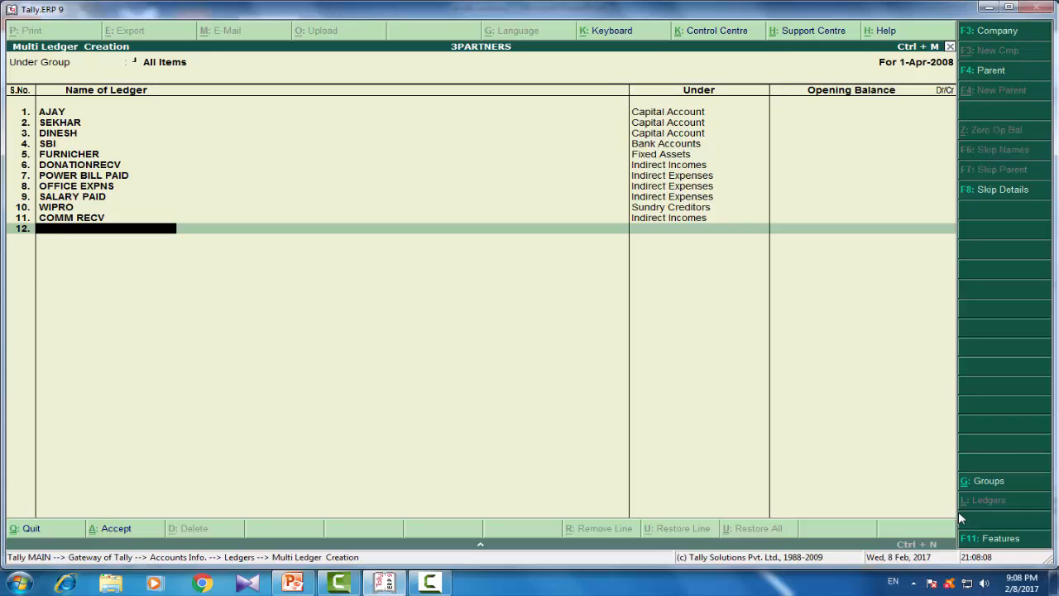
Save the list of new ledgers and return to the Gateway of Tally
{"action": "key", "text": "Return"}
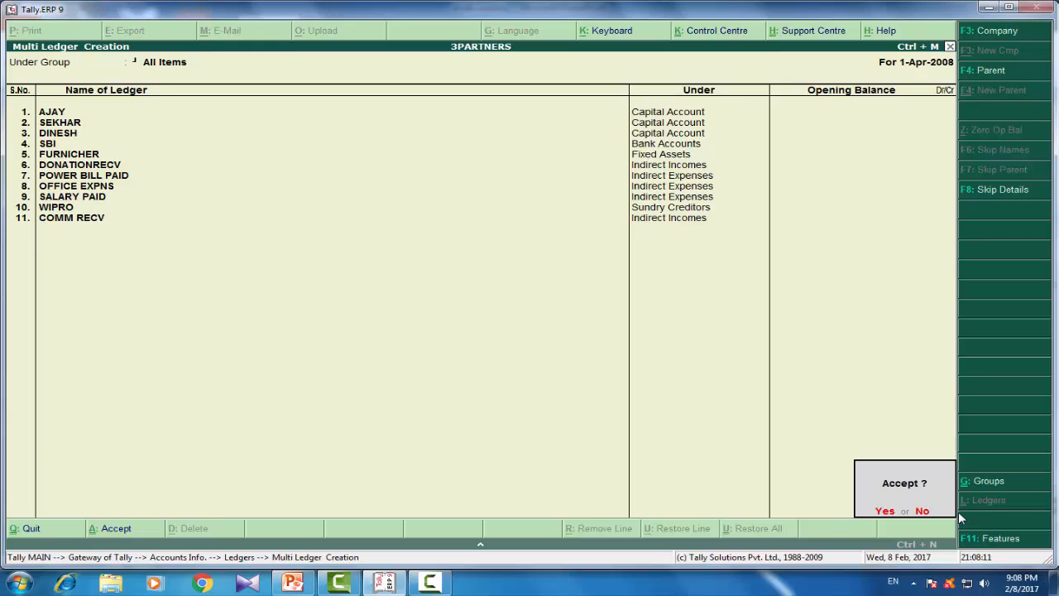
{"action": "key", "text": "y"}
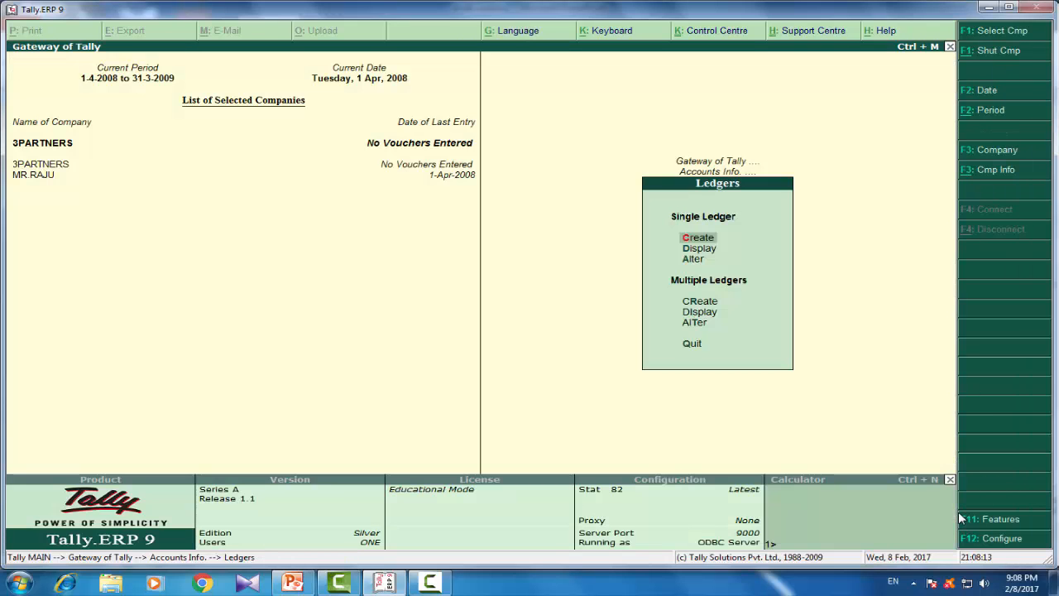
{"action": "key", "text": "Escape"}
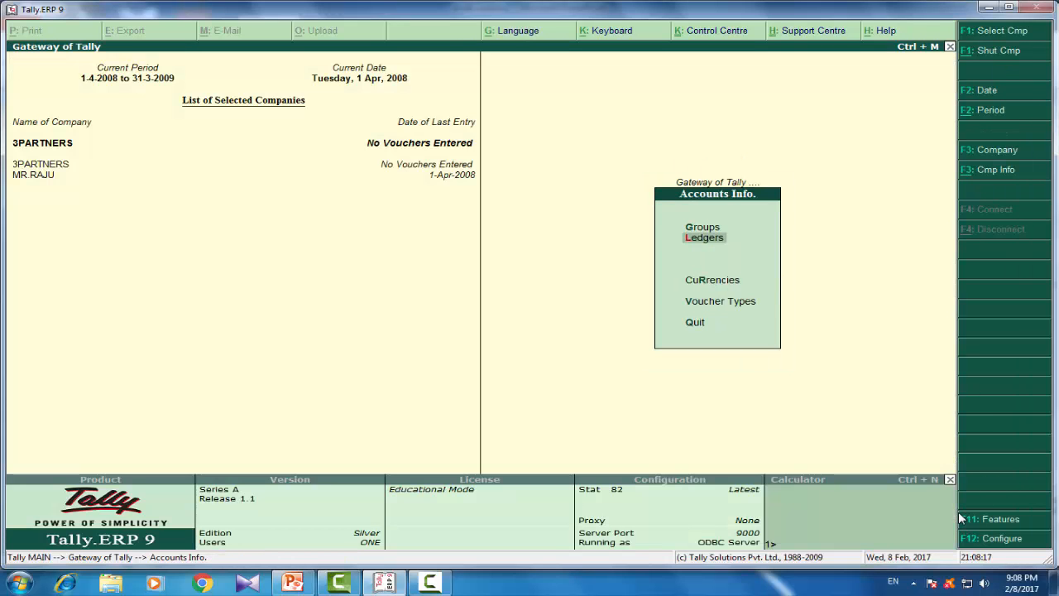
{"action": "key", "text": "Escape"}
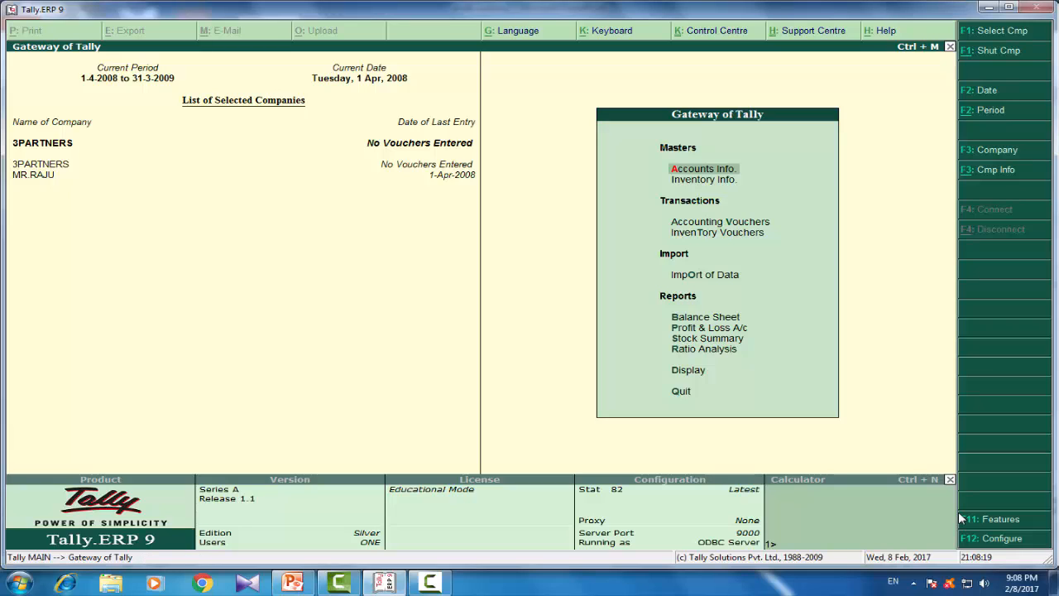
Start a receipt accounting voucher with Cash as the receiving account
{"action": "key", "text": "Down"}
{"action": "key", "text": "Down"}
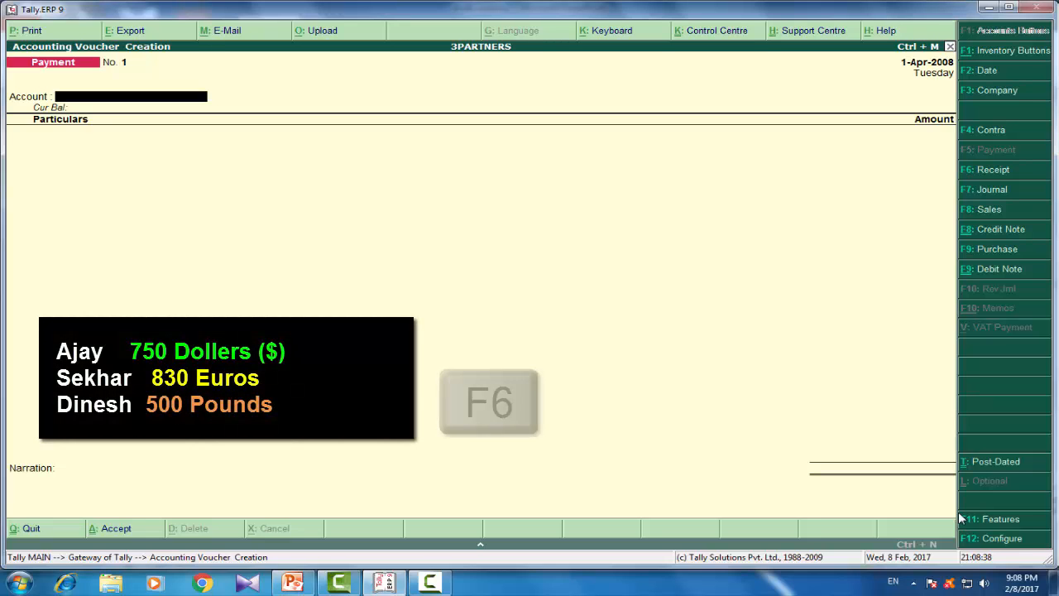
{"action": "key", "text": "F6"}
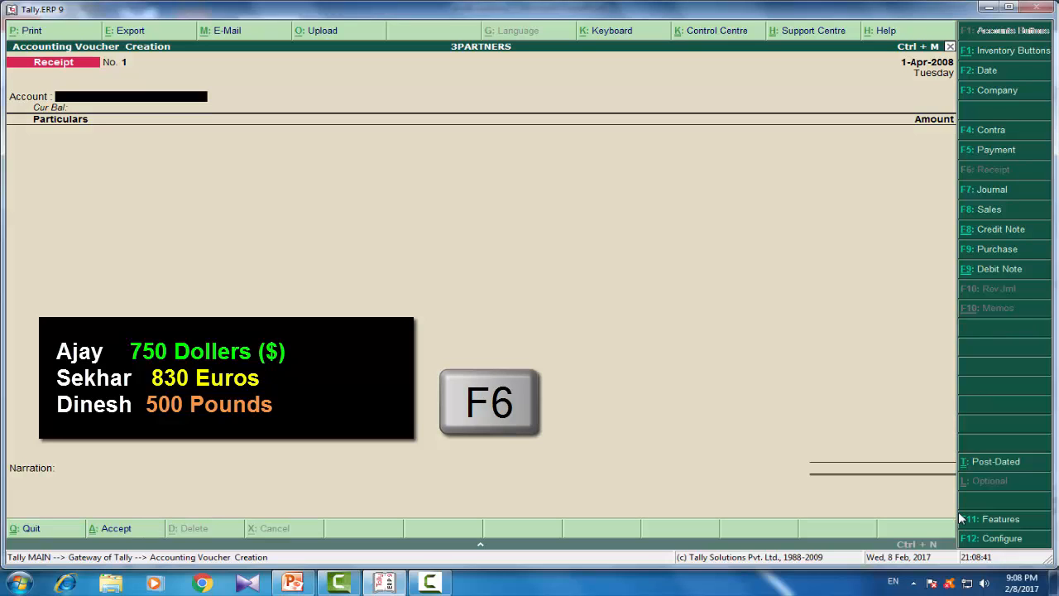
{"action": "key", "text": "Return"}
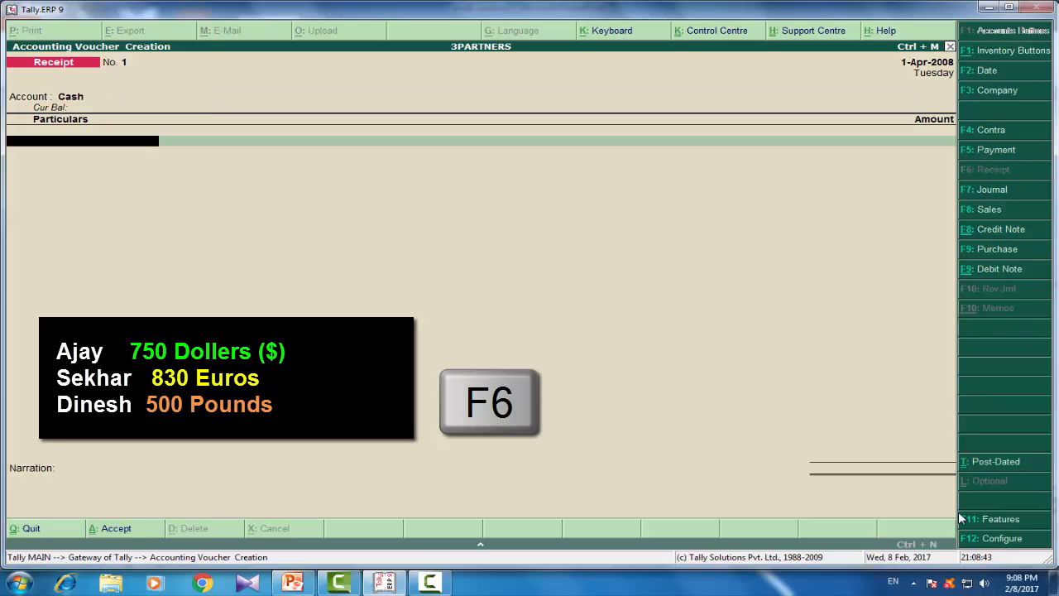
Enter $750 received from the first partner's capital ledger, keeping the offered exchange rate and a blank narration, and save the receipt
{"action": "type", "text": "A"}
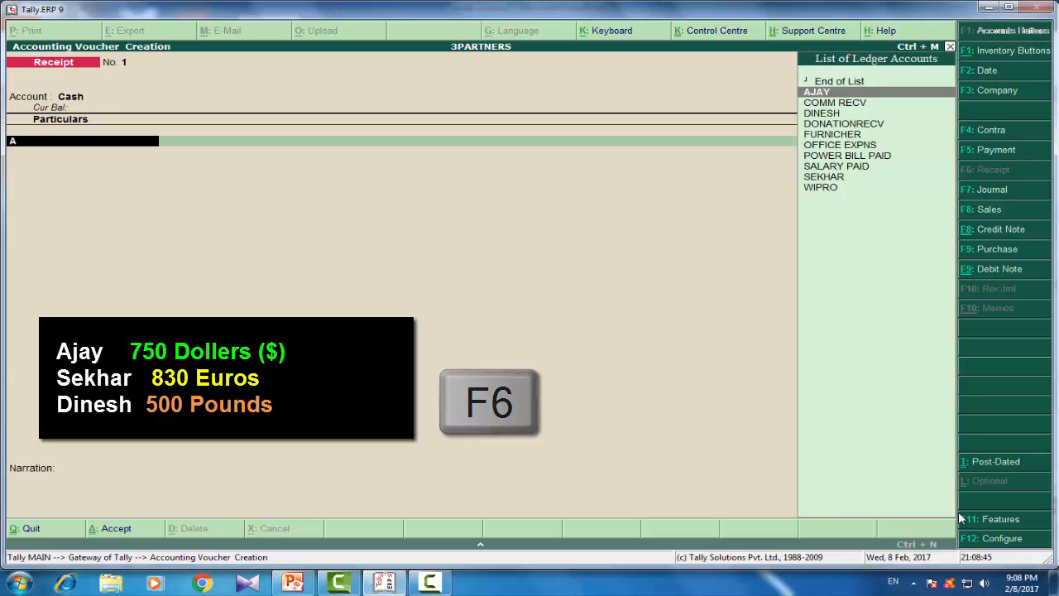
{"action": "key", "text": "Return"}
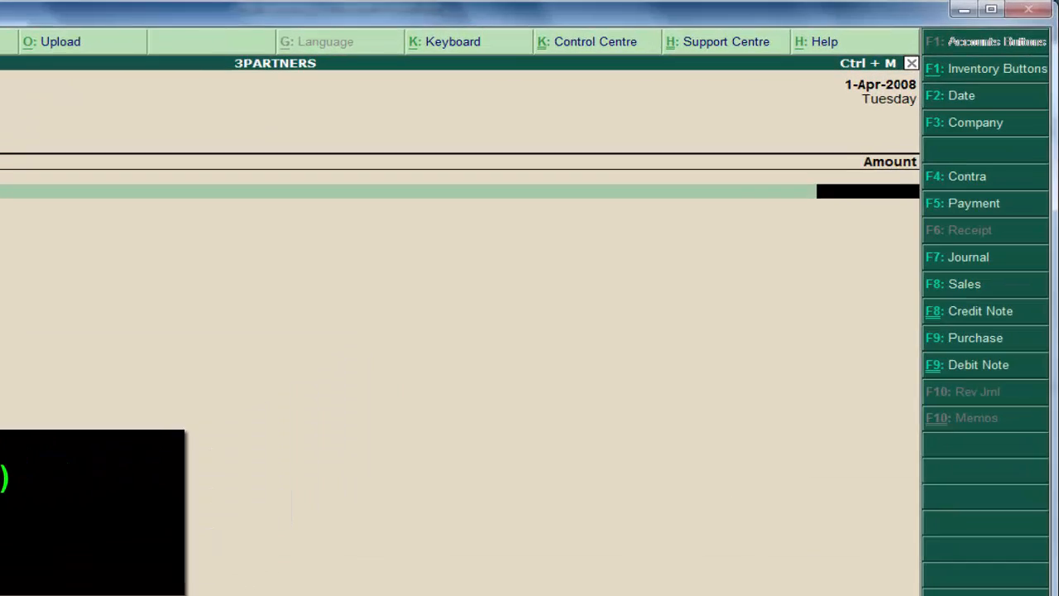
{"action": "type", "text": "$750"}
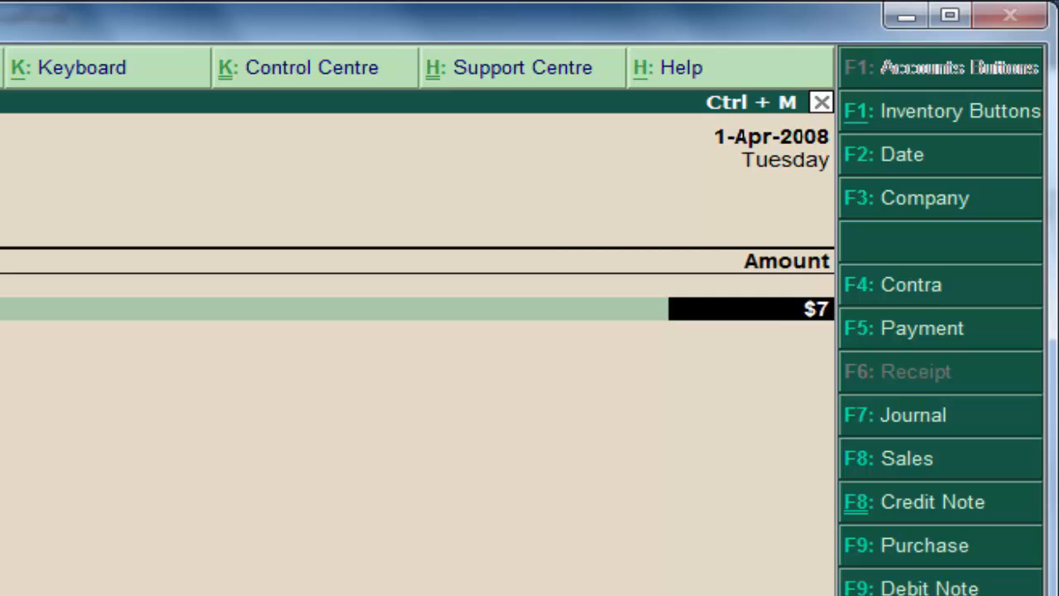
{"action": "key", "text": "Return"}
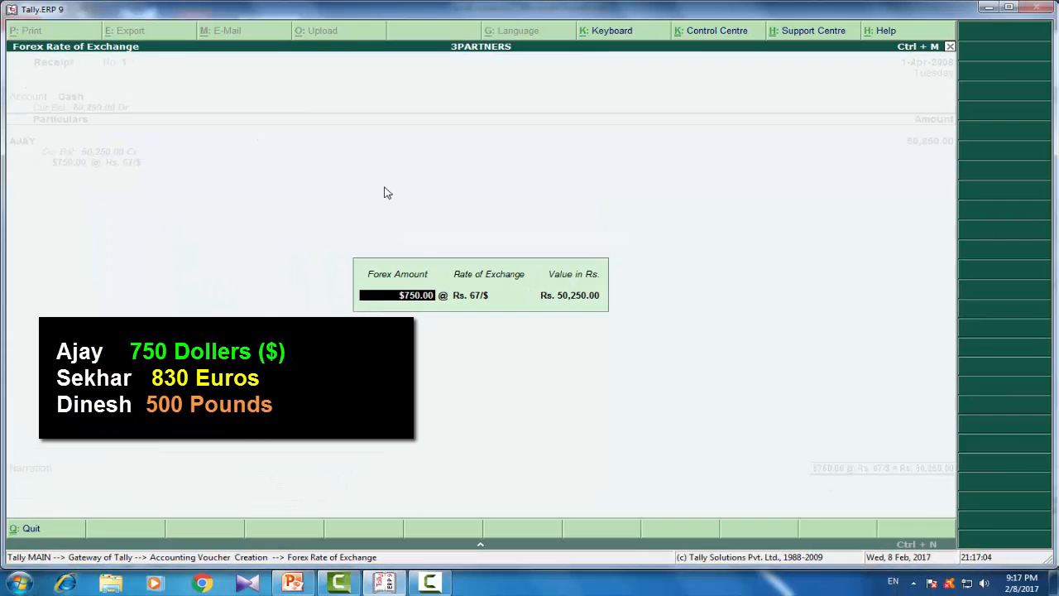
{"action": "key", "text": "Return"}
{"action": "key", "text": "Return"}
{"action": "key", "text": "Return"}
{"action": "key", "text": "Return"}
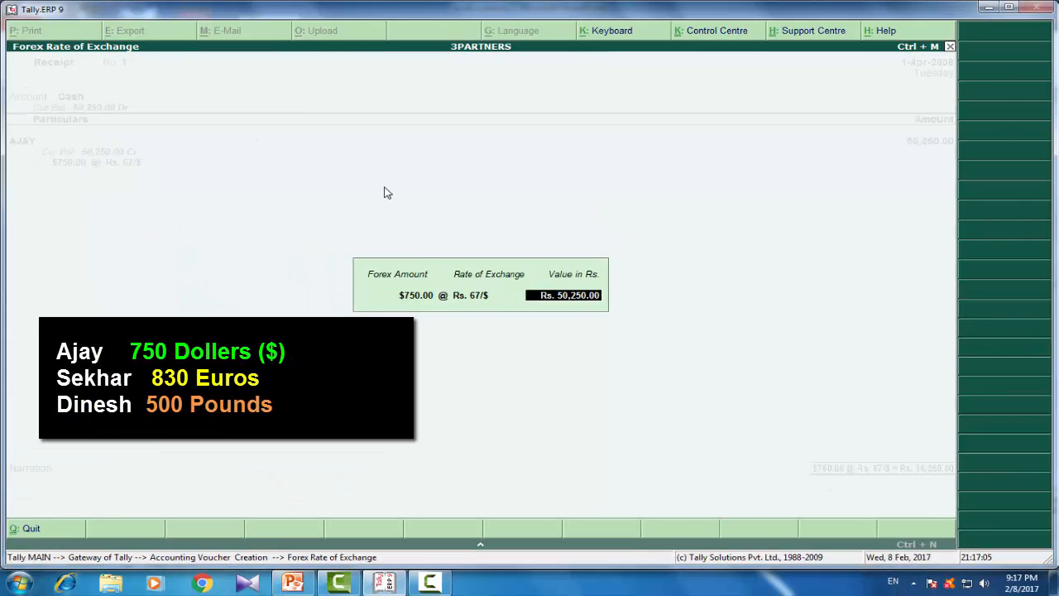
{"action": "key", "text": "Return"}
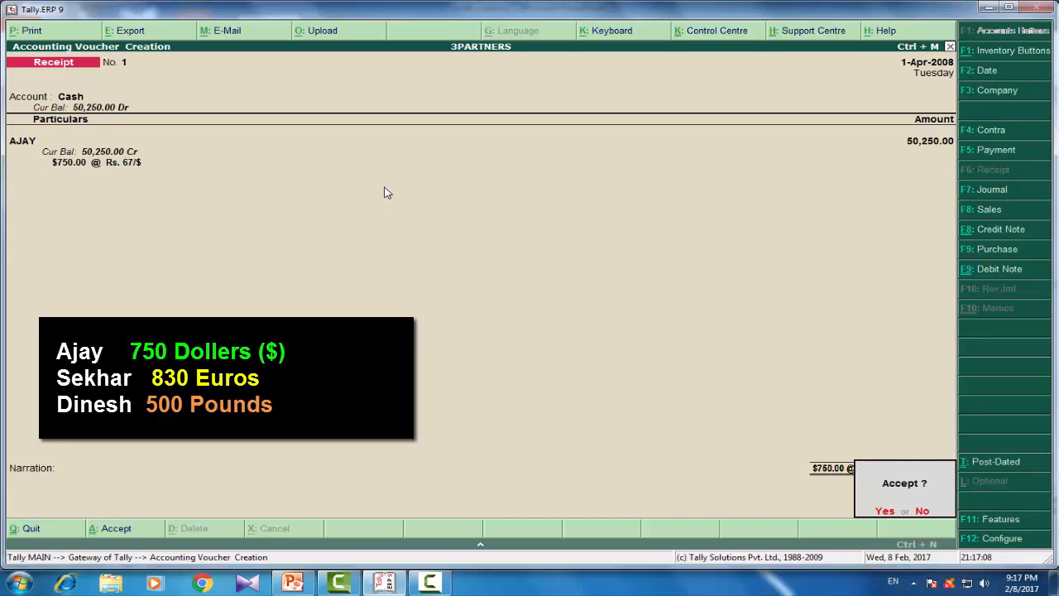
{"action": "key", "text": "y"}
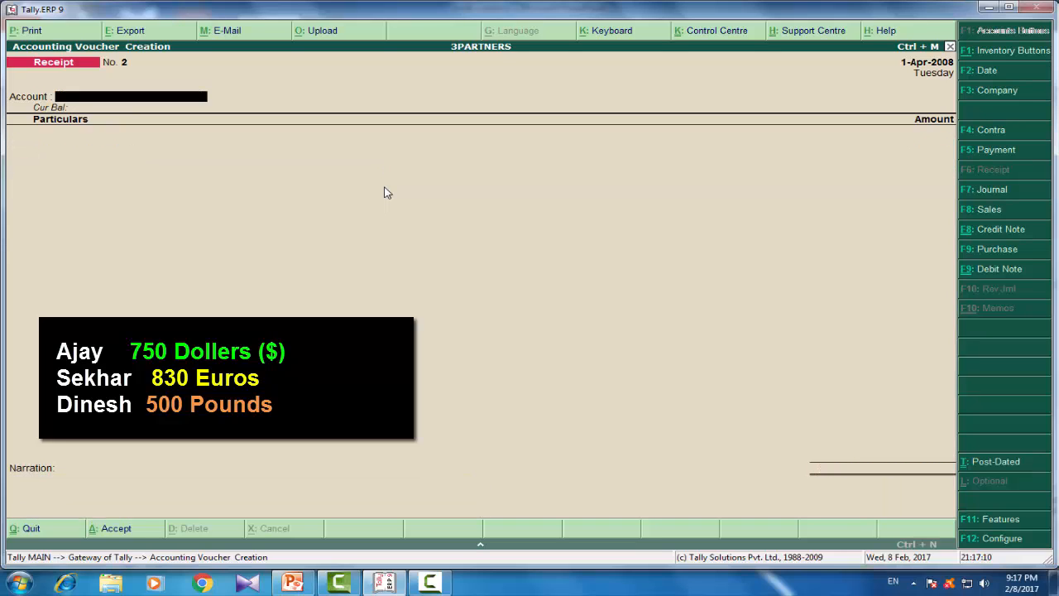
Record a cash receipt of E830 from the second partner's capital ledger at the offered exchange rate and save it
{"action": "key", "text": "Return"}
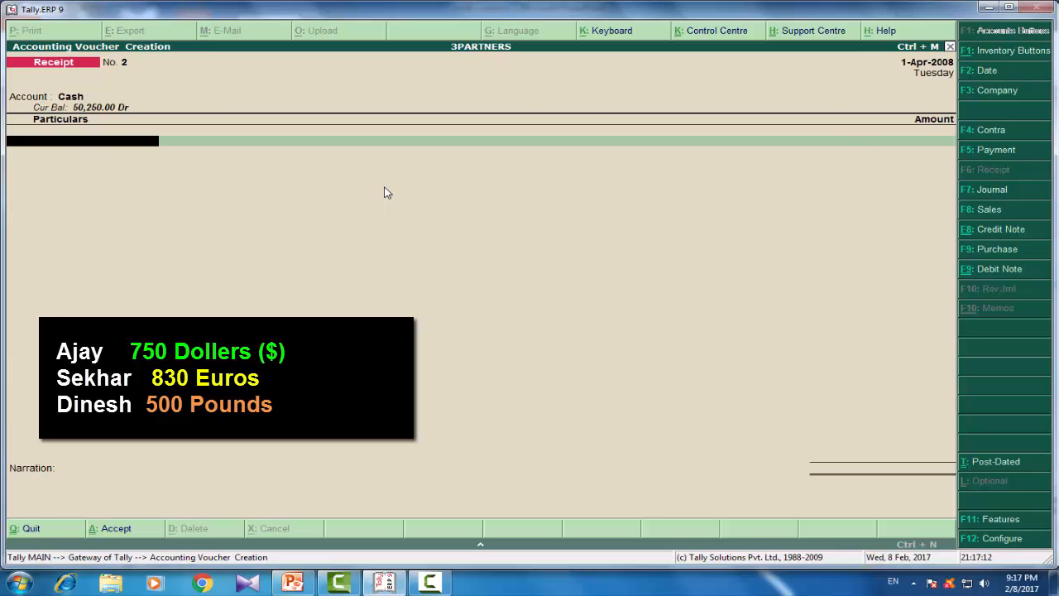
{"action": "key", "text": "Down"}
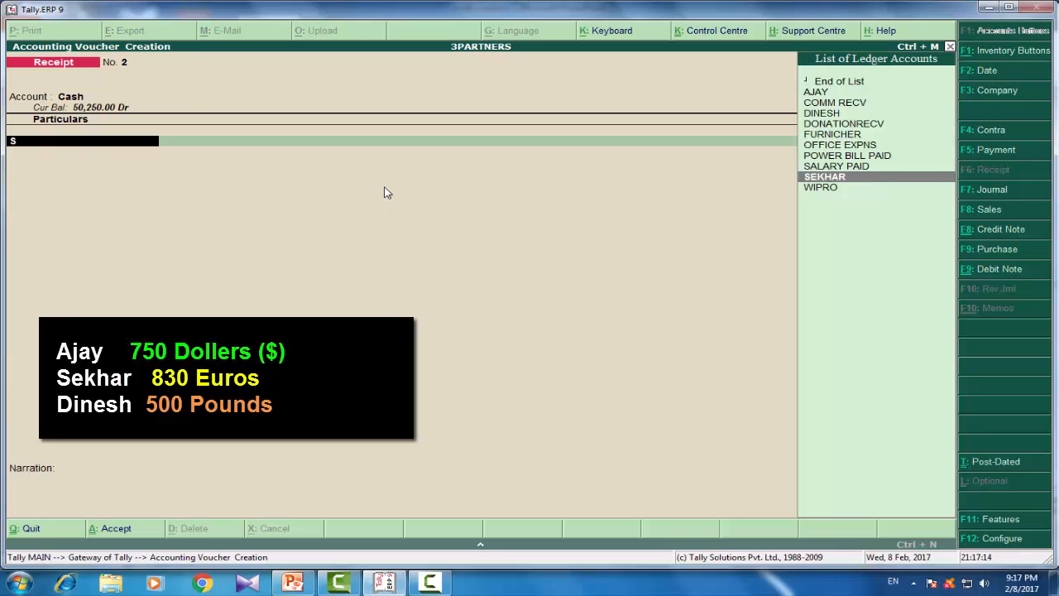
{"action": "key", "text": "Return"}
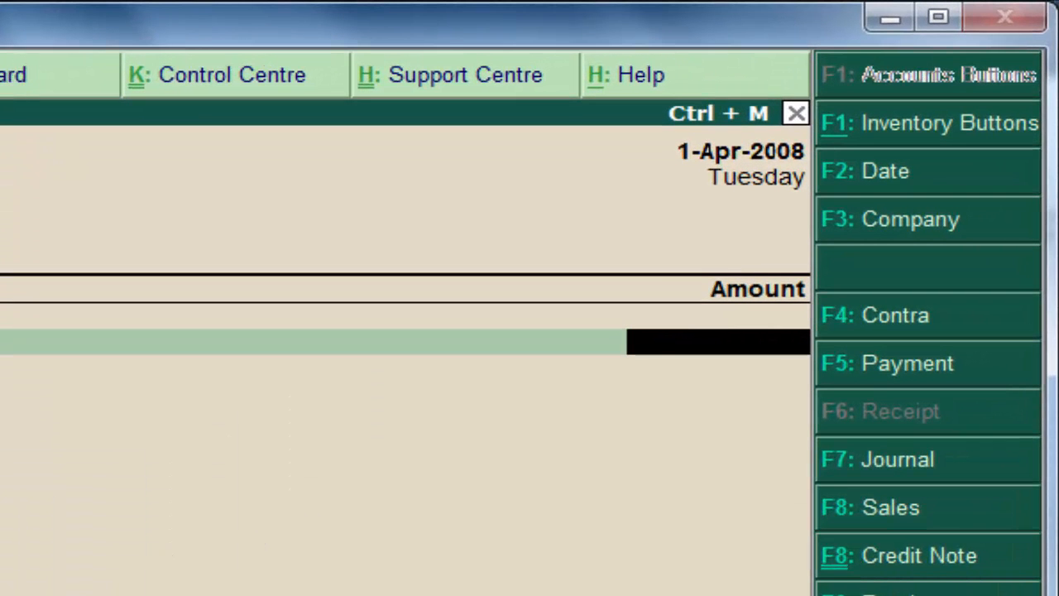
{"action": "type", "text": "E830.00"}
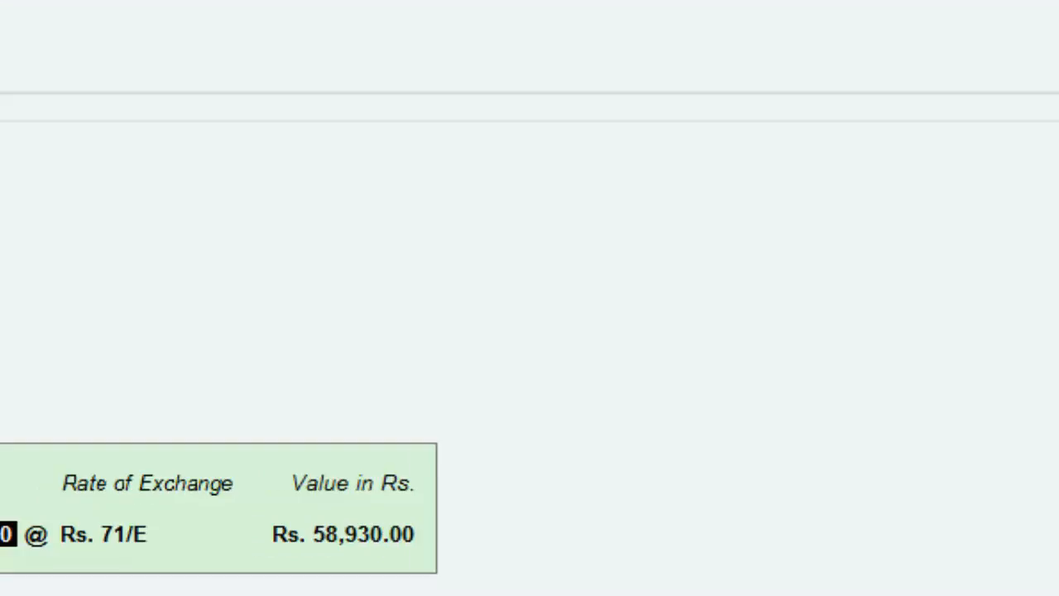
{"action": "key", "text": "Return"}
{"action": "key", "text": "Return"}
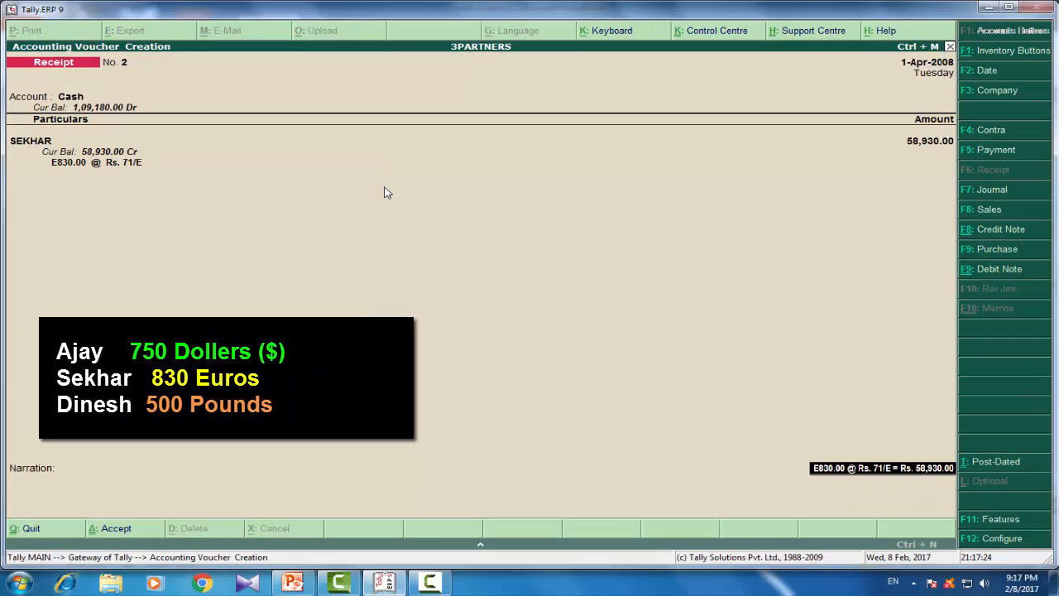
{"action": "key", "text": "Return"}
{"action": "key", "text": "Return"}
{"action": "key", "text": "Return"}
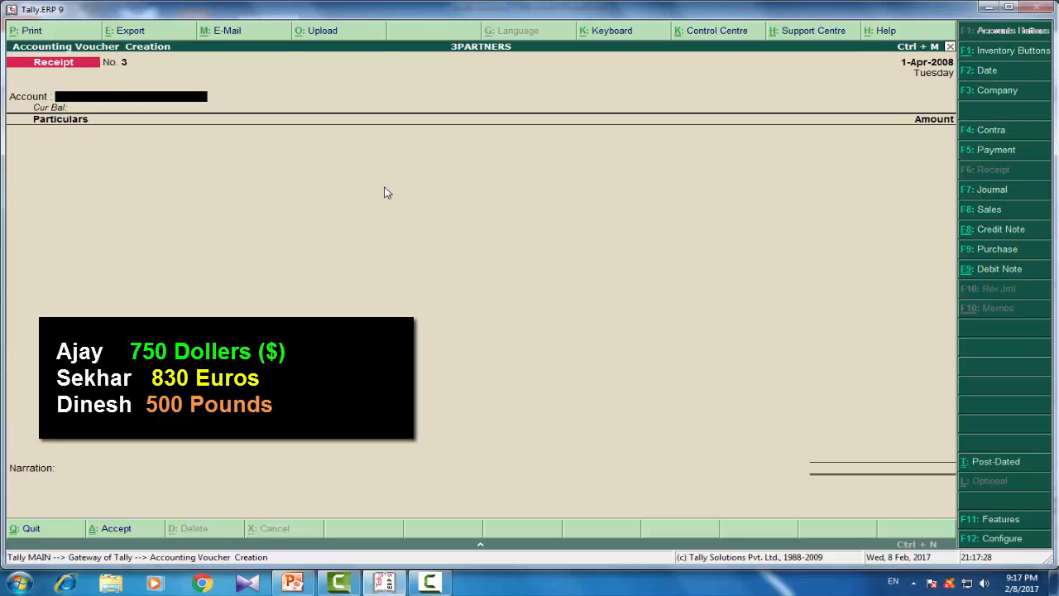
Record a cash receipt of P500 from the third partner's capital ledger at the offered exchange rate and save it
{"action": "key", "text": "Return"}
{"action": "type", "text": "d"}
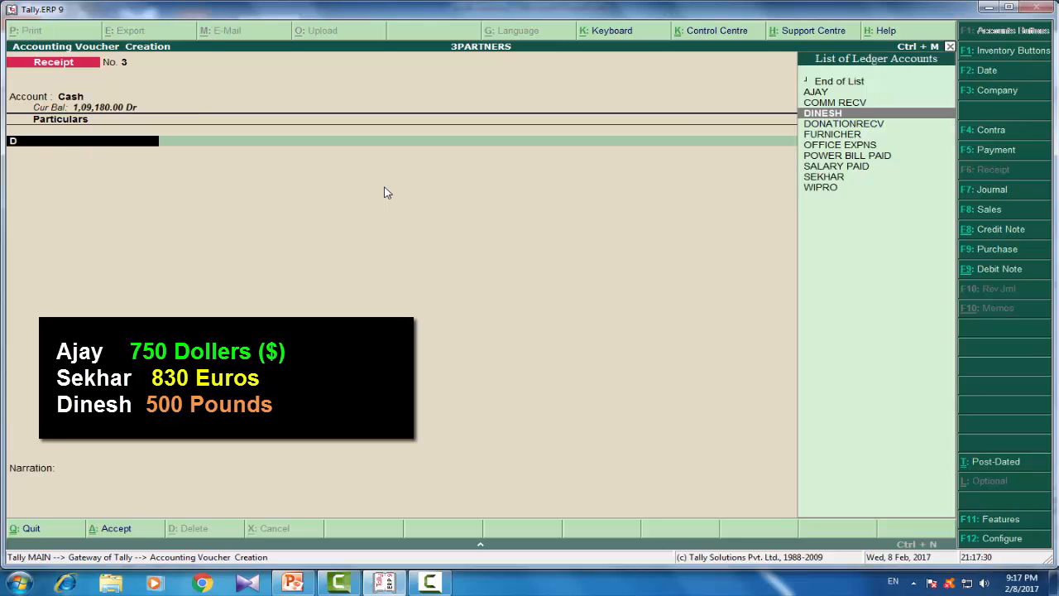
{"action": "key", "text": "Return"}
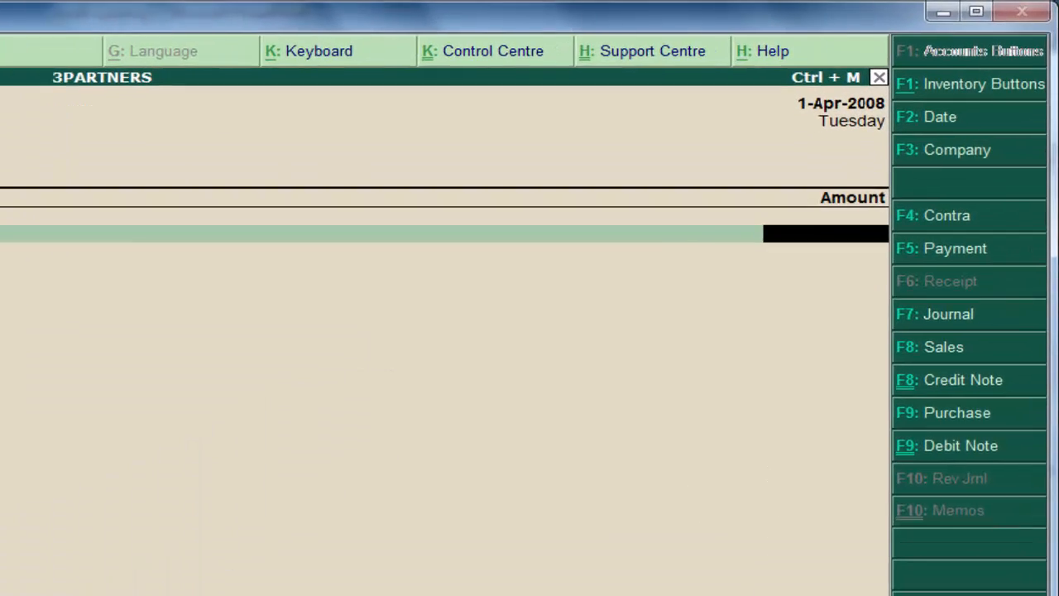
{"action": "type", "text": "P"}
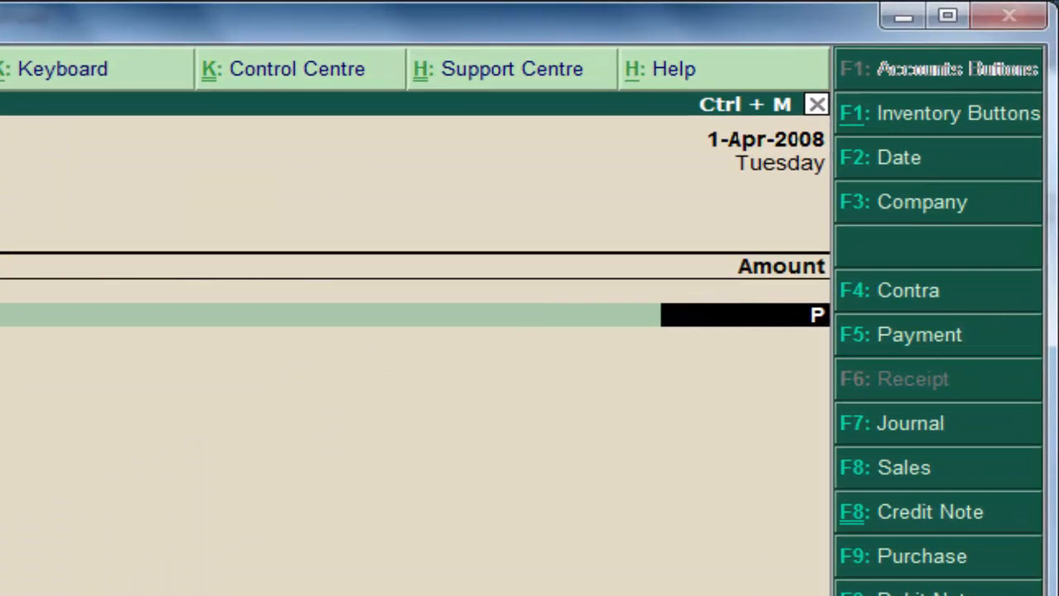
{"action": "type", "text": "500"}
{"action": "key", "text": "Return"}
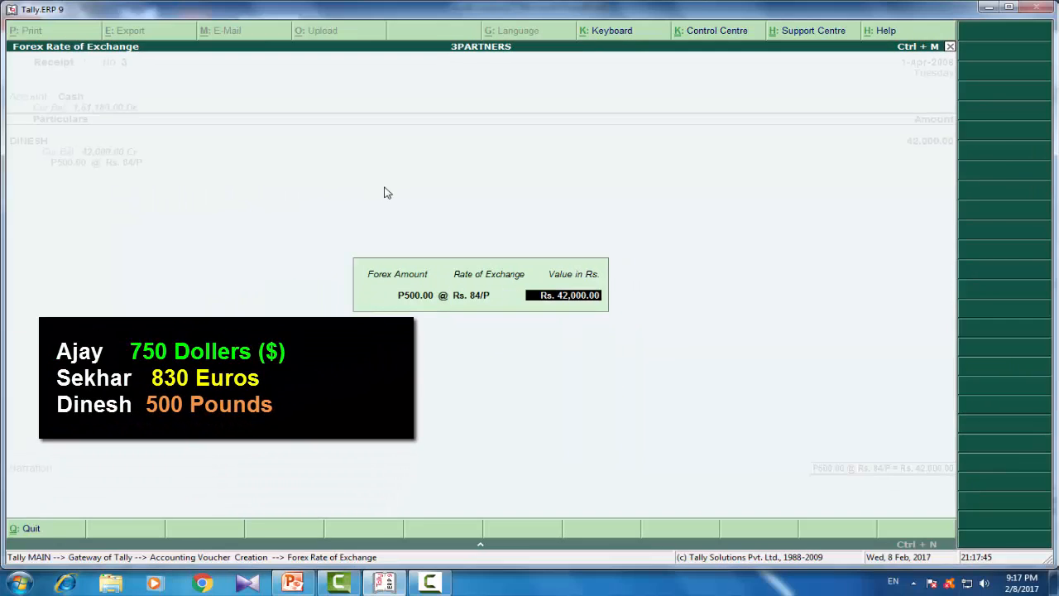
{"action": "key", "text": "Return"}
{"action": "key", "text": "Return"}
{"action": "key", "text": "Return"}
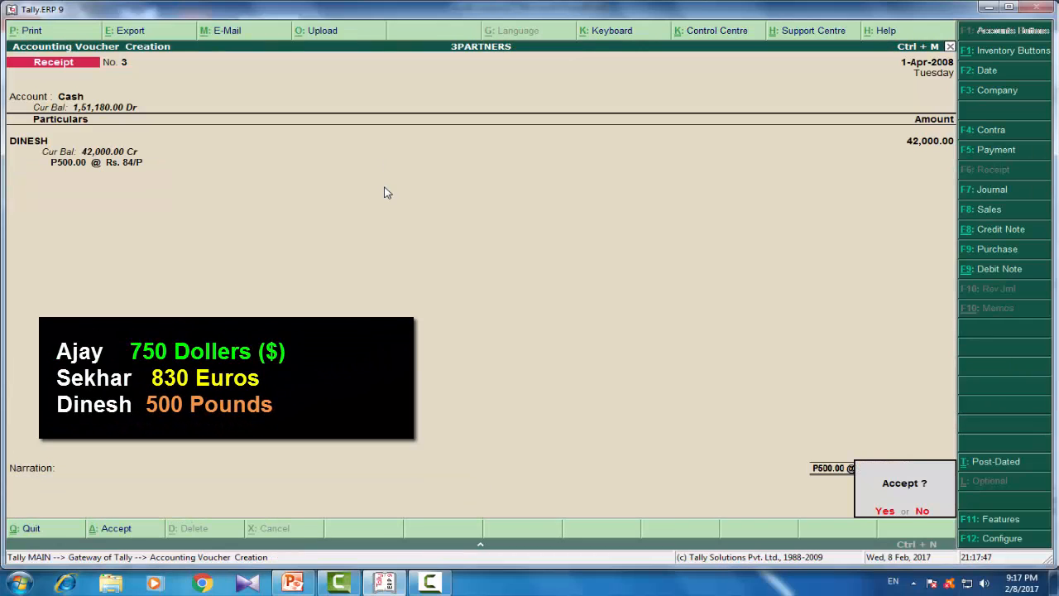
{"action": "key", "text": "Return"}
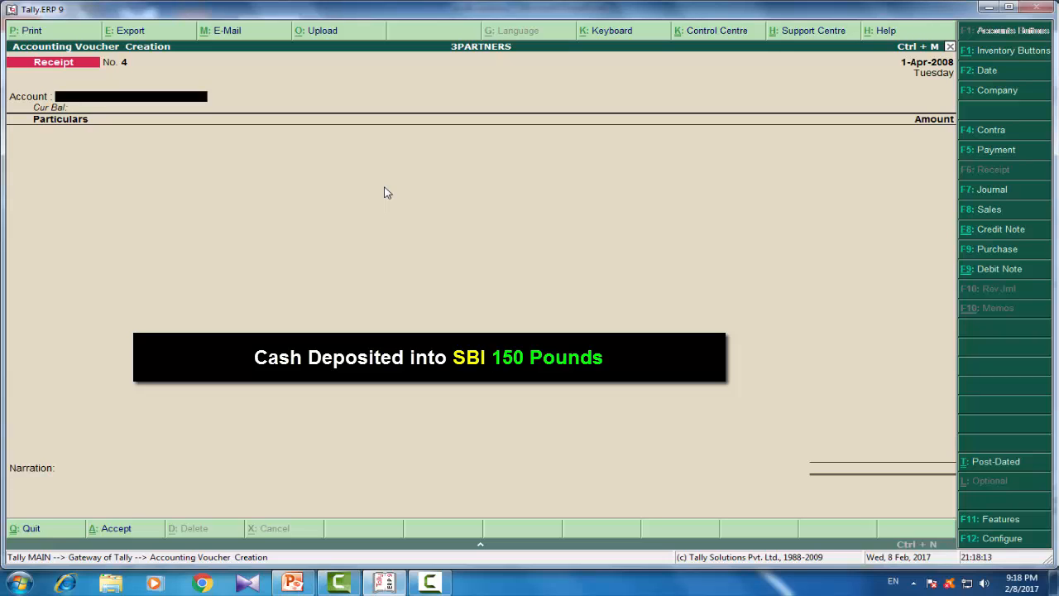
Record a contra voucher depositing P150 from Cash into the SBI account at the offered exchange rate and save it
{"action": "key", "text": "F4"}
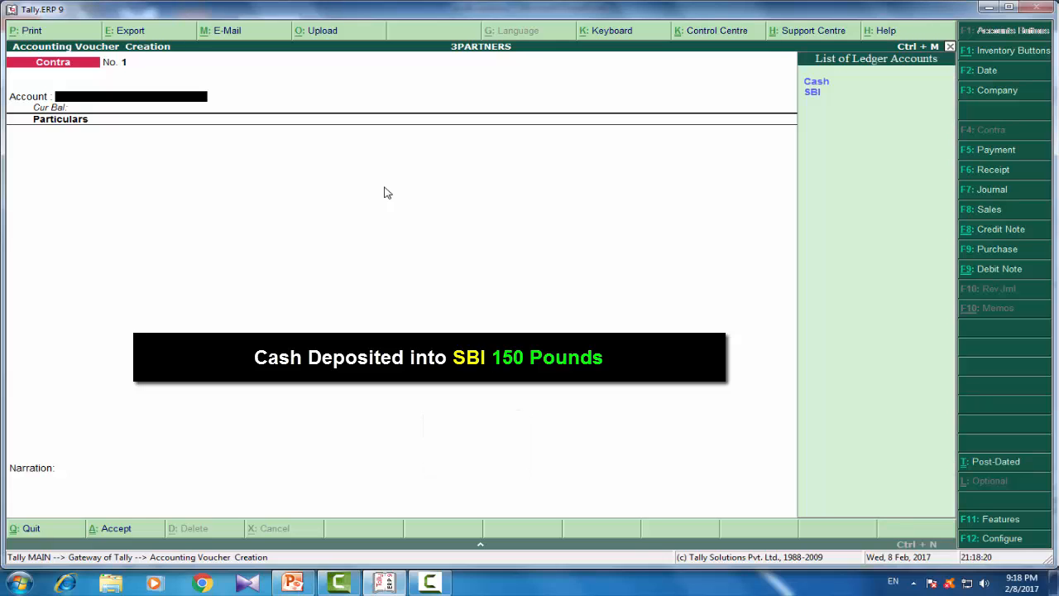
{"action": "key", "text": "Down"}
{"action": "key", "text": "Return"}
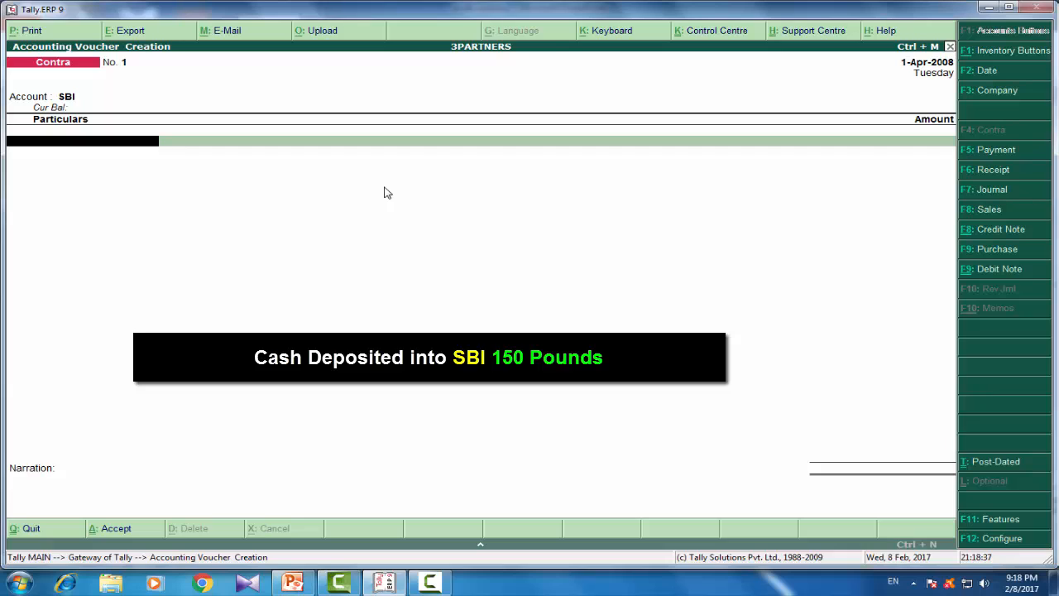
{"action": "key", "text": "Return"}
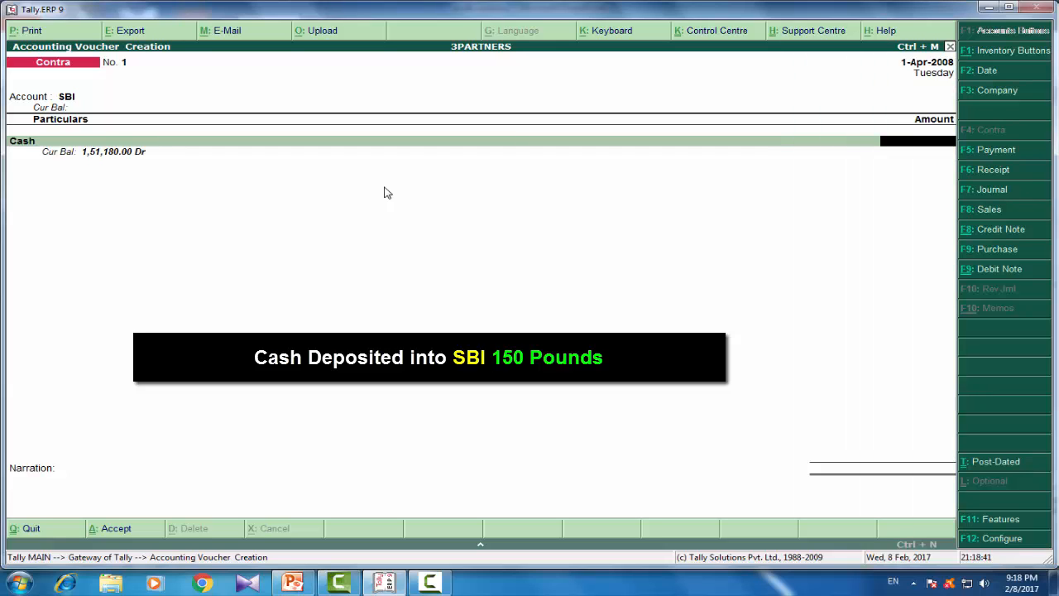
{"action": "type", "text": "P150"}
{"action": "key", "text": "Return"}
{"action": "key", "text": "Return"}
{"action": "key", "text": "Return"}
{"action": "key", "text": "Return"}
{"action": "key", "text": "Return"}
{"action": "key", "text": "Return"}
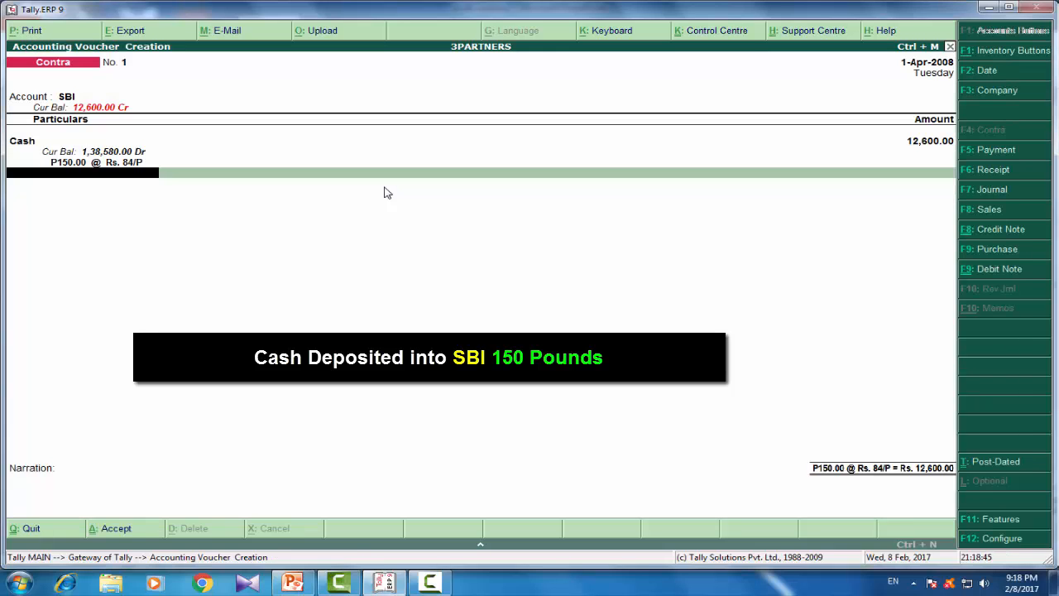
{"action": "key", "text": "Return"}
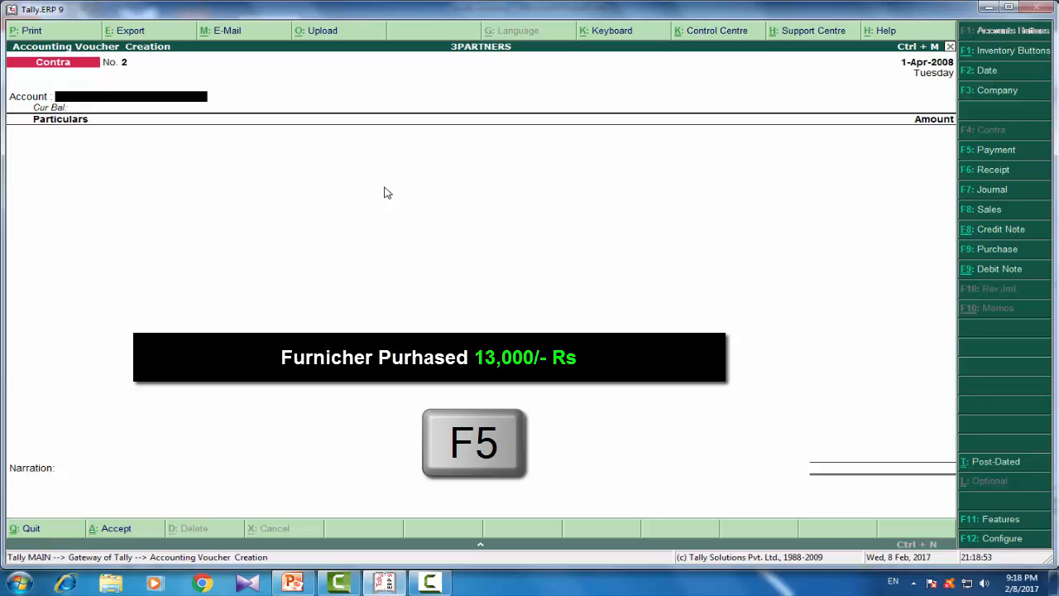
Record a cash payment of 13,000 rupees to the FURNICHER ledger with a blank narration and save it
{"action": "key", "text": "F5"}
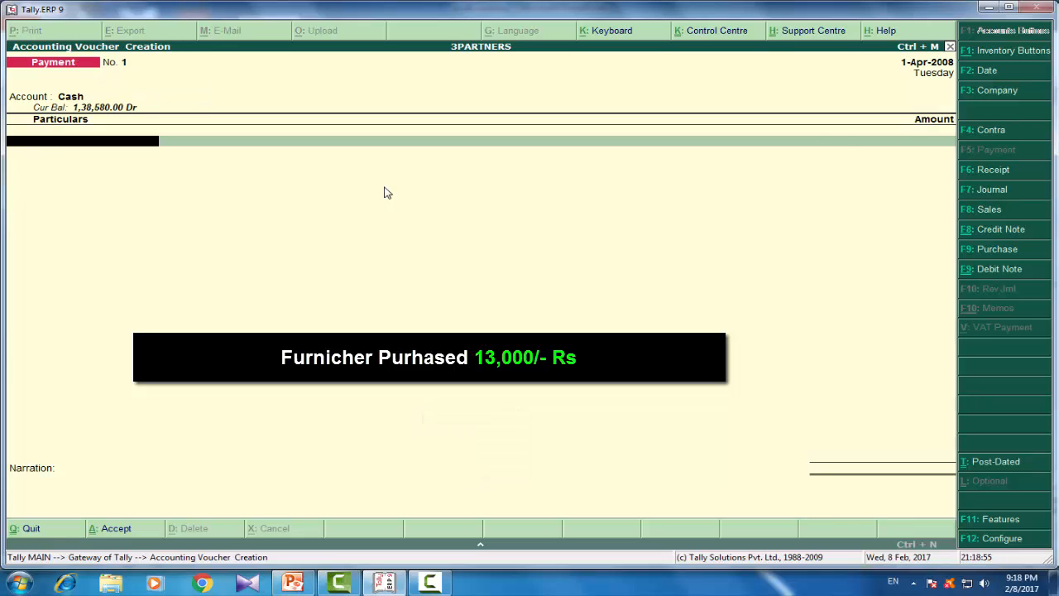
{"action": "type", "text": "f"}
{"action": "key", "text": "Return"}
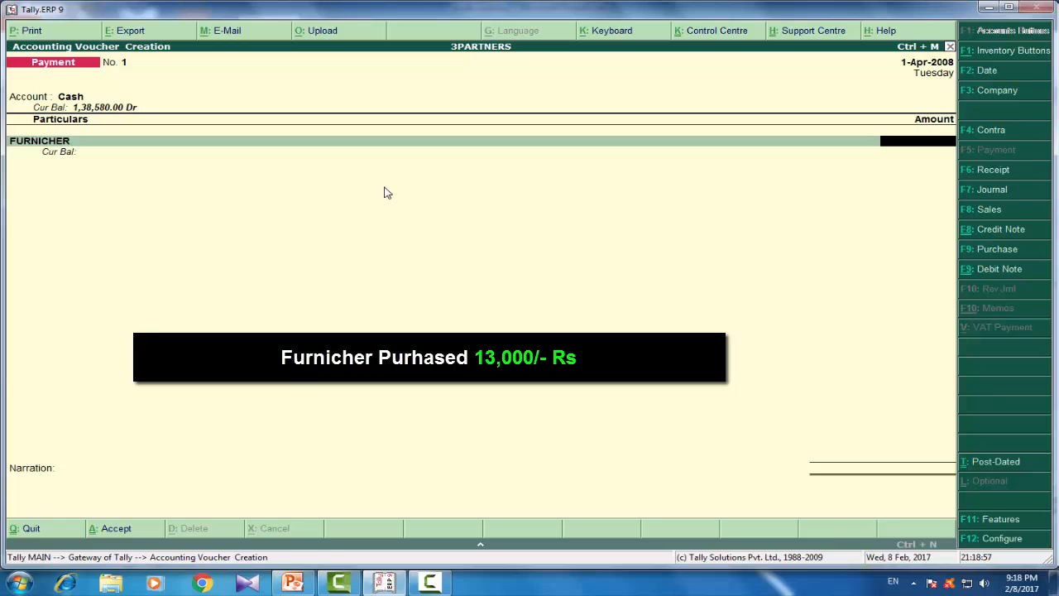
{"action": "type", "text": "13,000"}
{"action": "key", "text": "Return"}
{"action": "key", "text": "Return"}
{"action": "key", "text": "Return"}
{"action": "key", "text": "Return"}
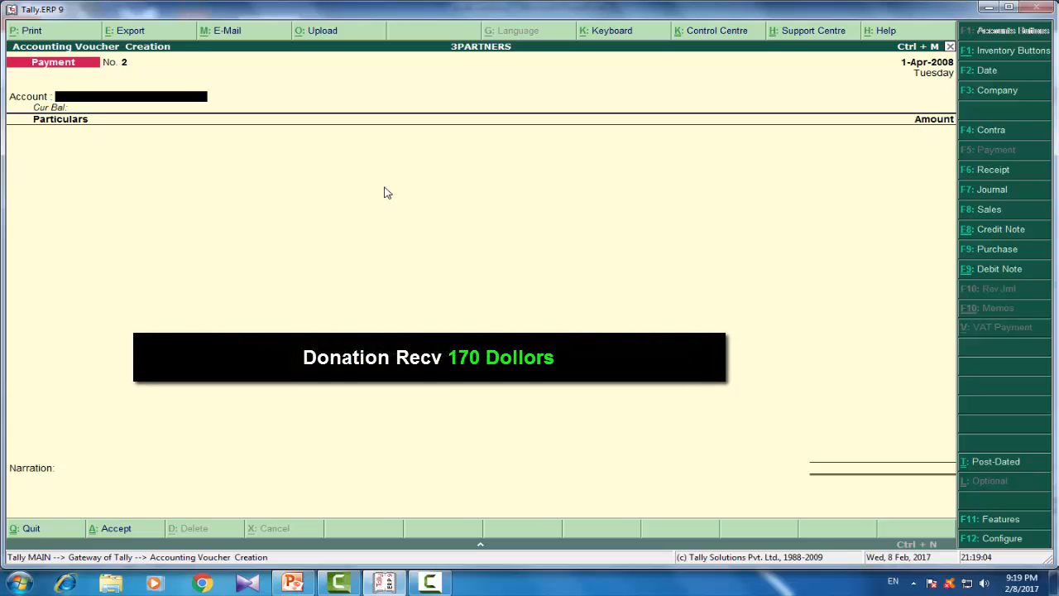
Record a cash receipt of $170 from the DONATIONRECV ledger at the offered exchange rate and save it
{"action": "key", "text": "F6"}
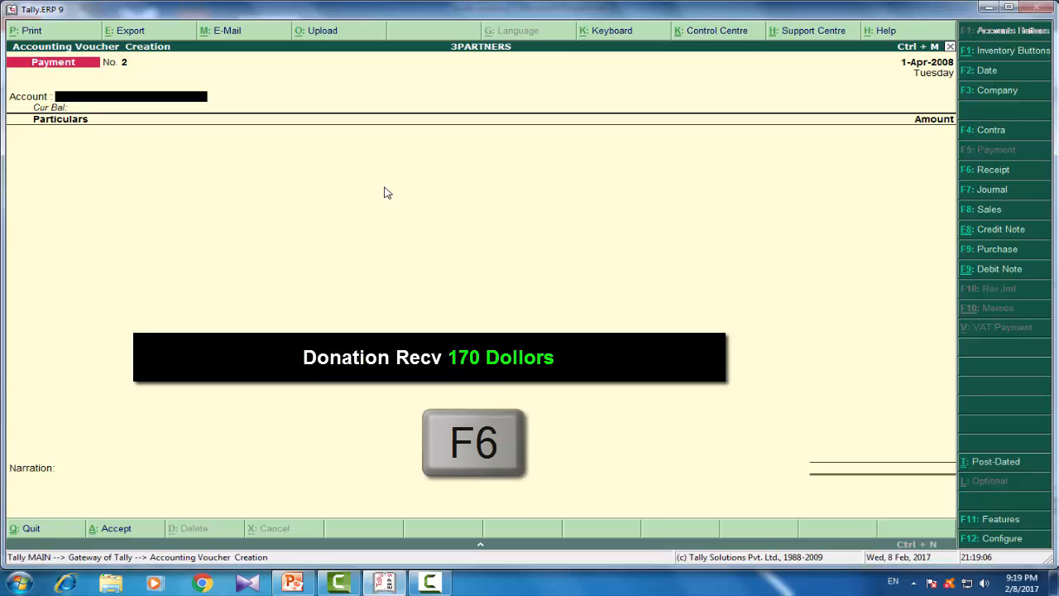
{"action": "key", "text": "Return"}
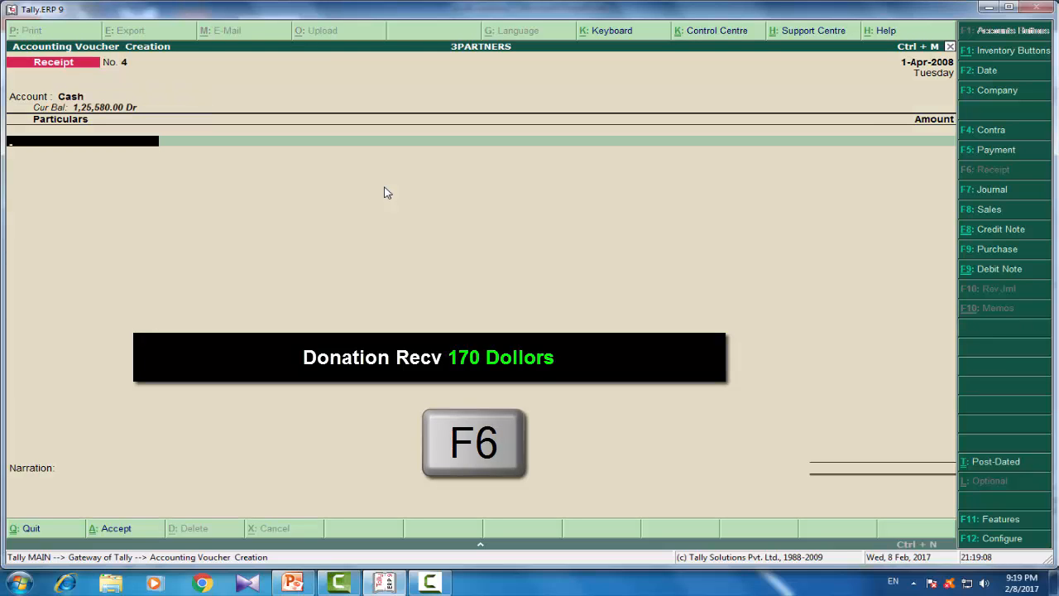
{"action": "type", "text": "D"}
{"action": "key", "text": "Down"}
{"action": "key", "text": "Down"}
{"action": "key", "text": "Return"}
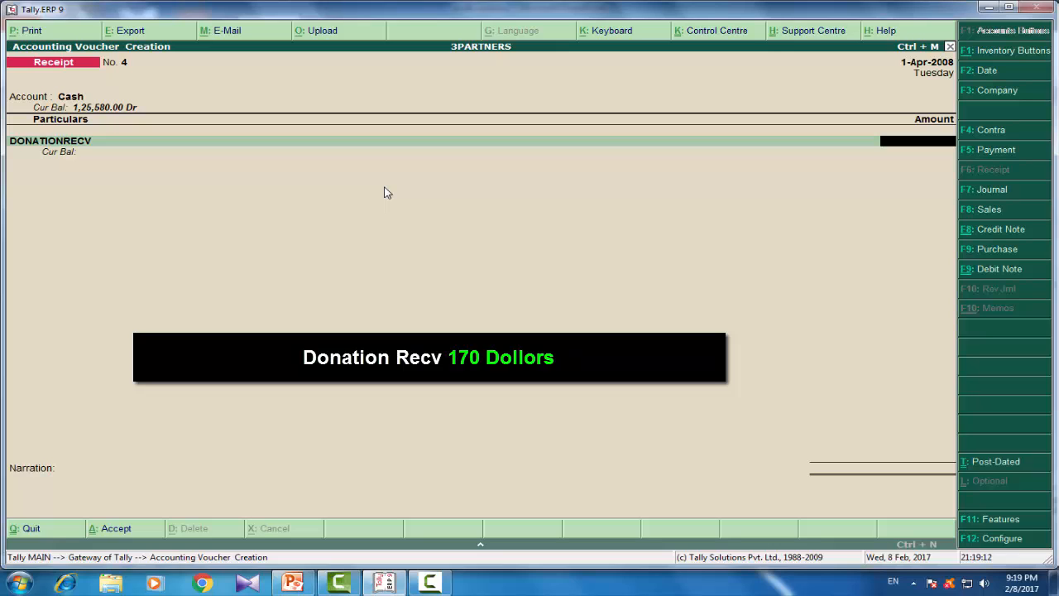
{"action": "type", "text": "$170"}
{"action": "key", "text": "Return"}
{"action": "key", "text": "Return"}
{"action": "key", "text": "Return"}
{"action": "key", "text": "Return"}
{"action": "key", "text": "Return"}
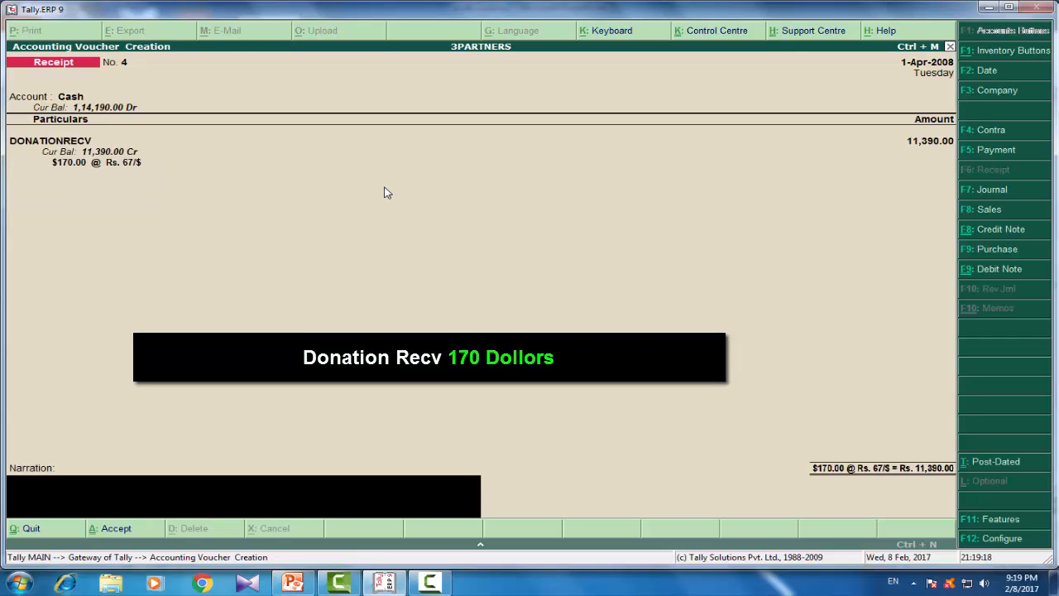
{"action": "key", "text": "Return"}
{"action": "key", "text": "Return"}
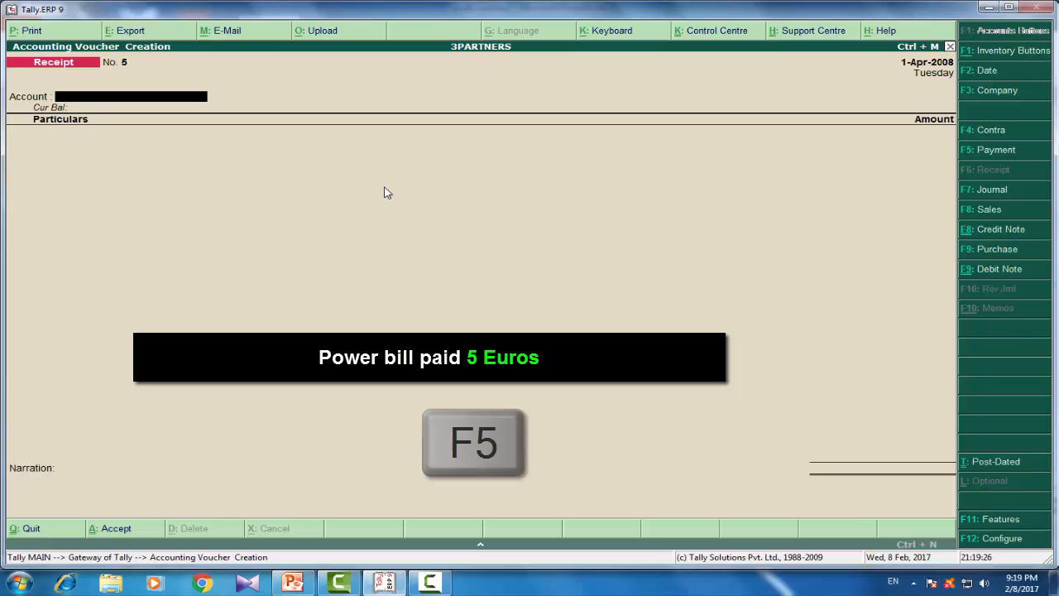
Record a cash payment of E5 to the POWER BILL PAID ledger at the offered exchange rate and save it
{"action": "key", "text": "F5"}
{"action": "key", "text": "Return"}
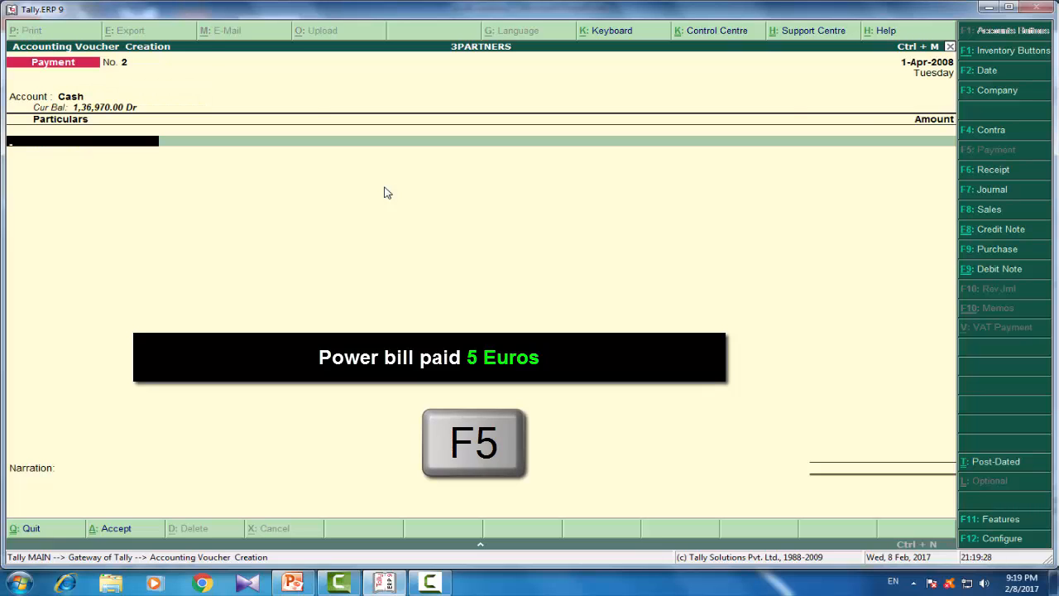
{"action": "type", "text": "p"}
{"action": "key", "text": "Return"}
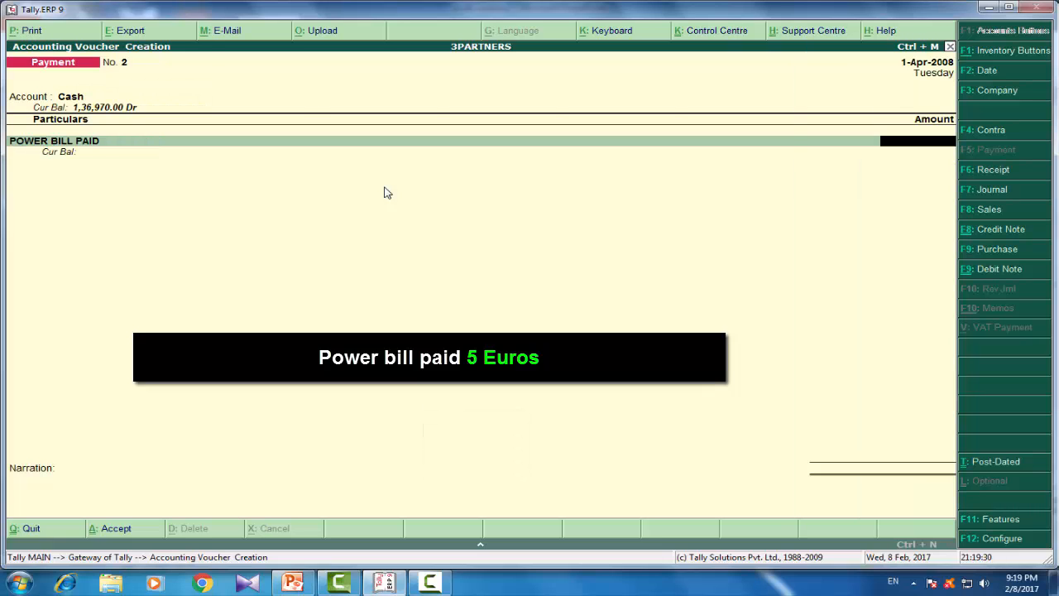
{"action": "type", "text": "E5"}
{"action": "key", "text": "Return"}
{"action": "key", "text": "Return"}
{"action": "key", "text": "Return"}
{"action": "key", "text": "Return"}
{"action": "key", "text": "Return"}
{"action": "key", "text": "Return"}
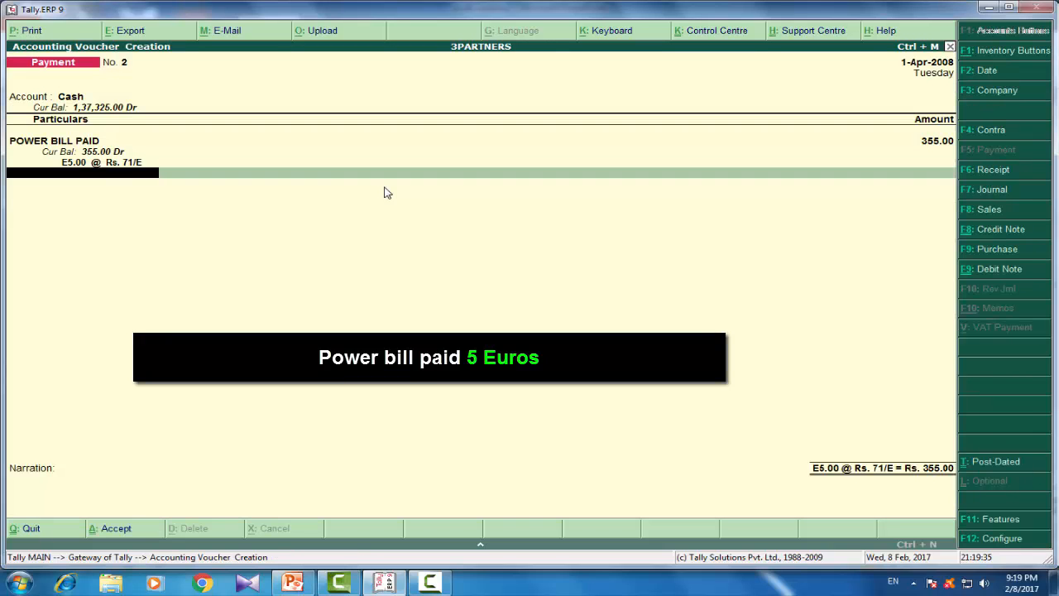
{"action": "key", "text": "Return"}
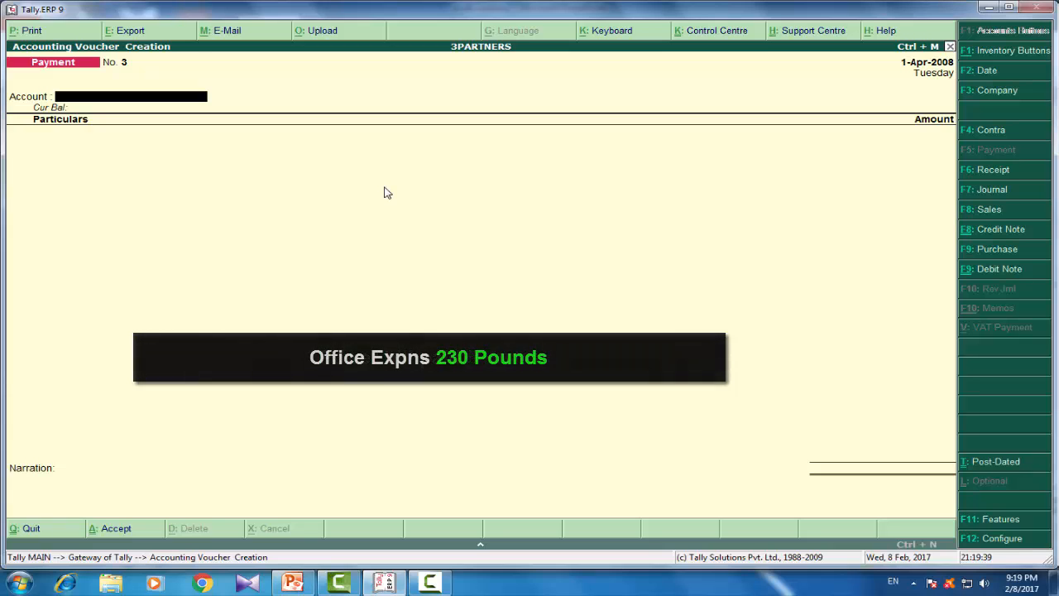
Record a cash payment of P230 to the OFFICE EXPNS ledger at the offered exchange rate and save it
{"action": "key", "text": "F5"}
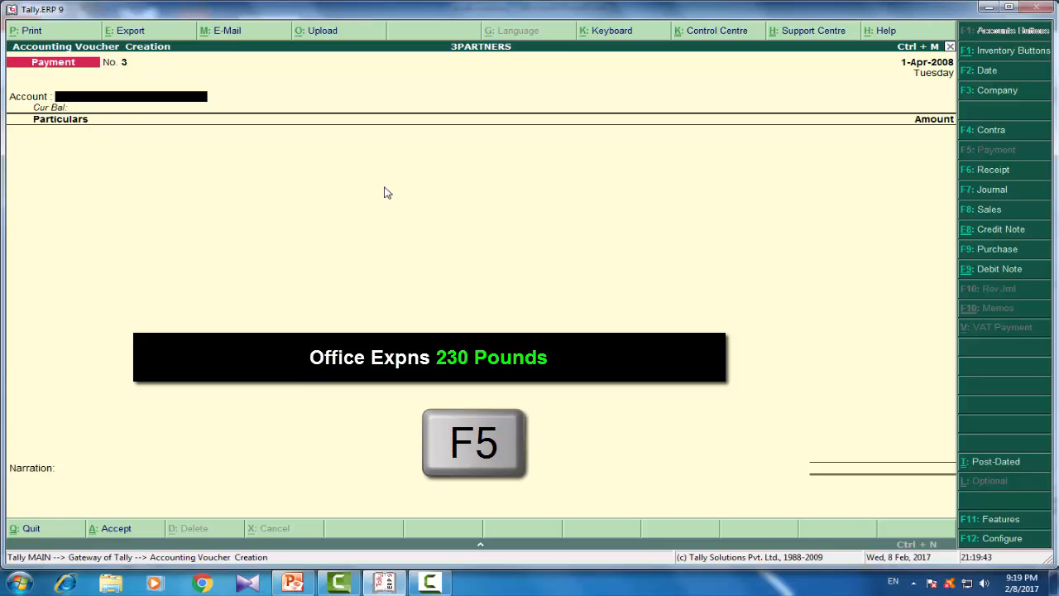
{"action": "key", "text": "Return"}
{"action": "type", "text": "o"}
{"action": "key", "text": "Return"}
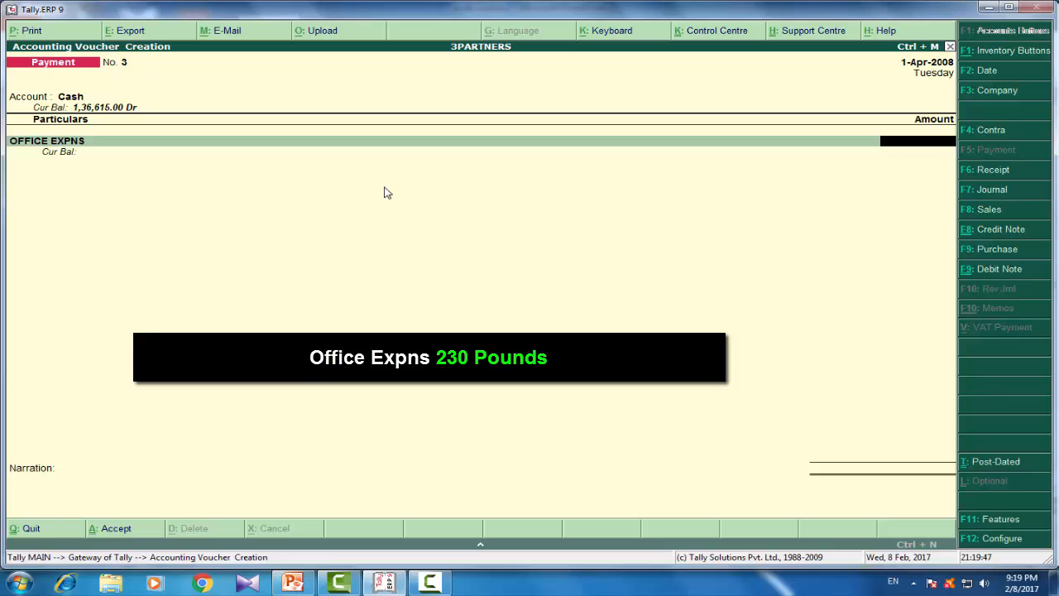
{"action": "type", "text": "P230"}
{"action": "key", "text": "Return"}
{"action": "key", "text": "Return"}
{"action": "key", "text": "Return"}
{"action": "key", "text": "Return"}
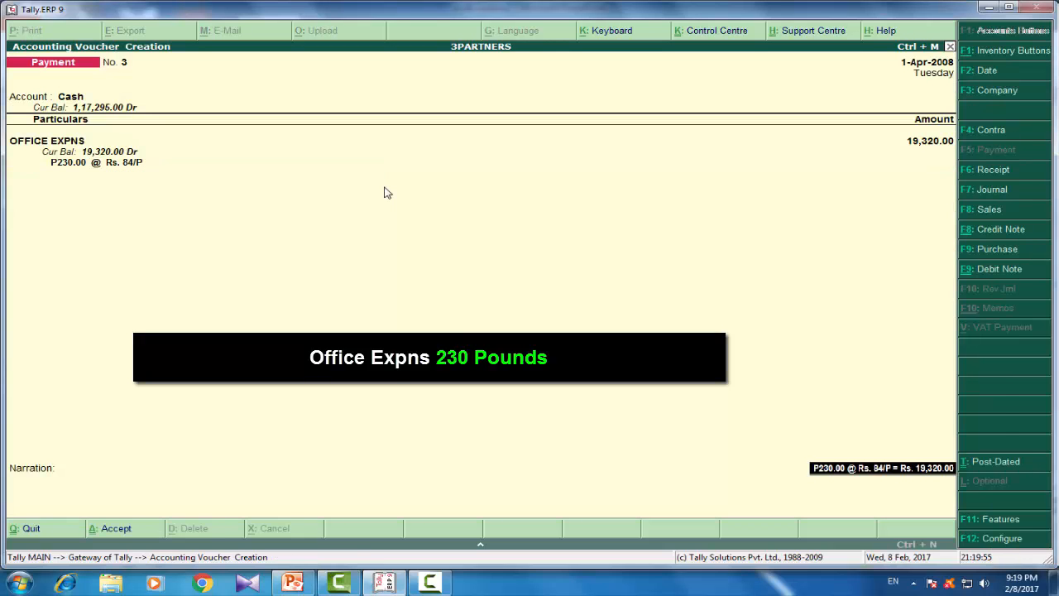
{"action": "key", "text": "Return"}
{"action": "key", "text": "Return"}
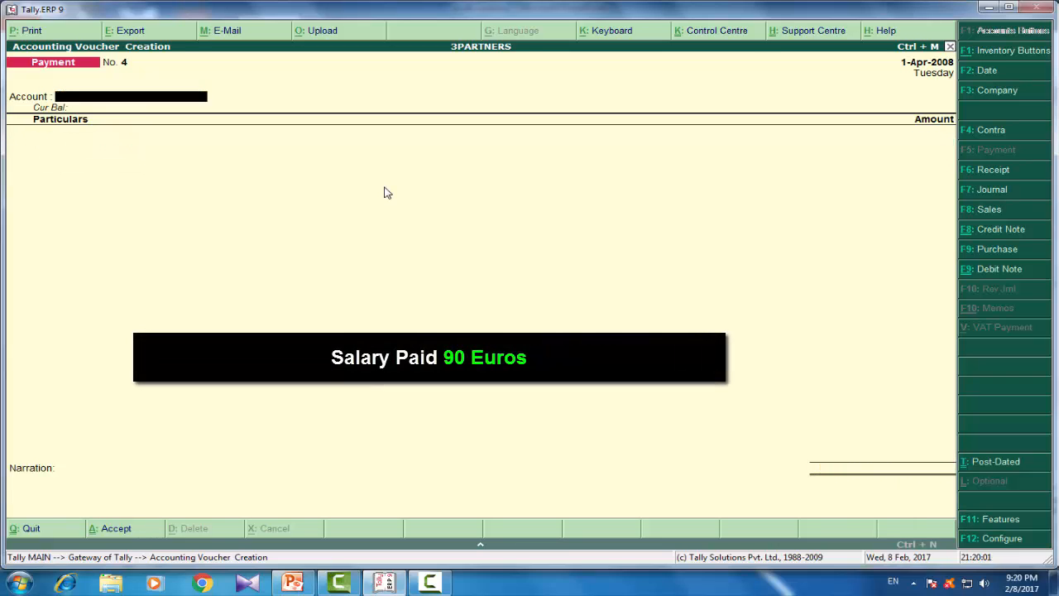
Record a cash payment of E90 to the SALARY PAID ledger at the offered exchange rate and save it
{"action": "key", "text": "Return"}
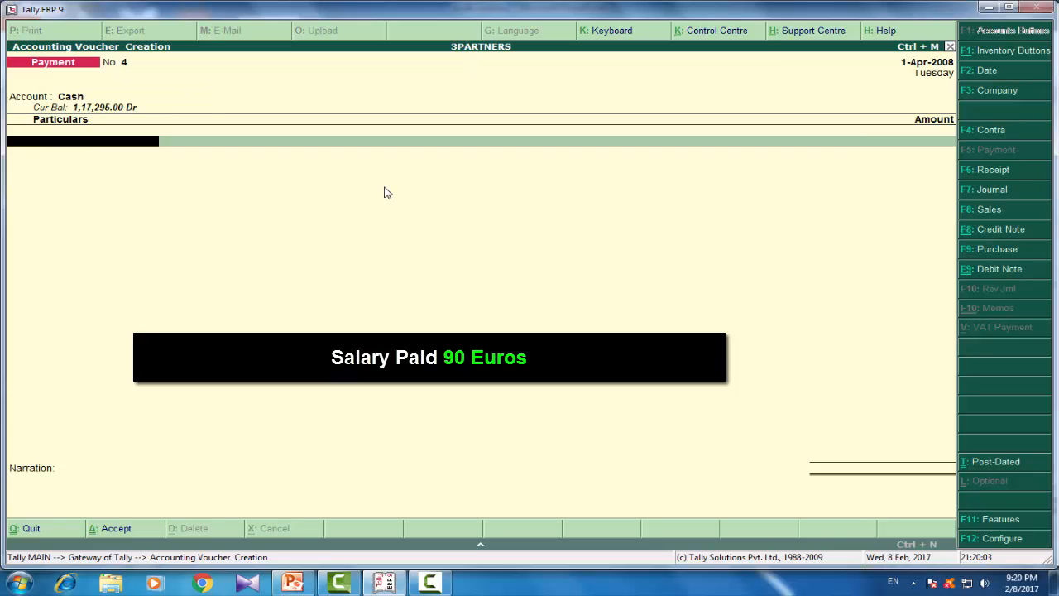
{"action": "type", "text": "S"}
{"action": "key", "text": "Return"}
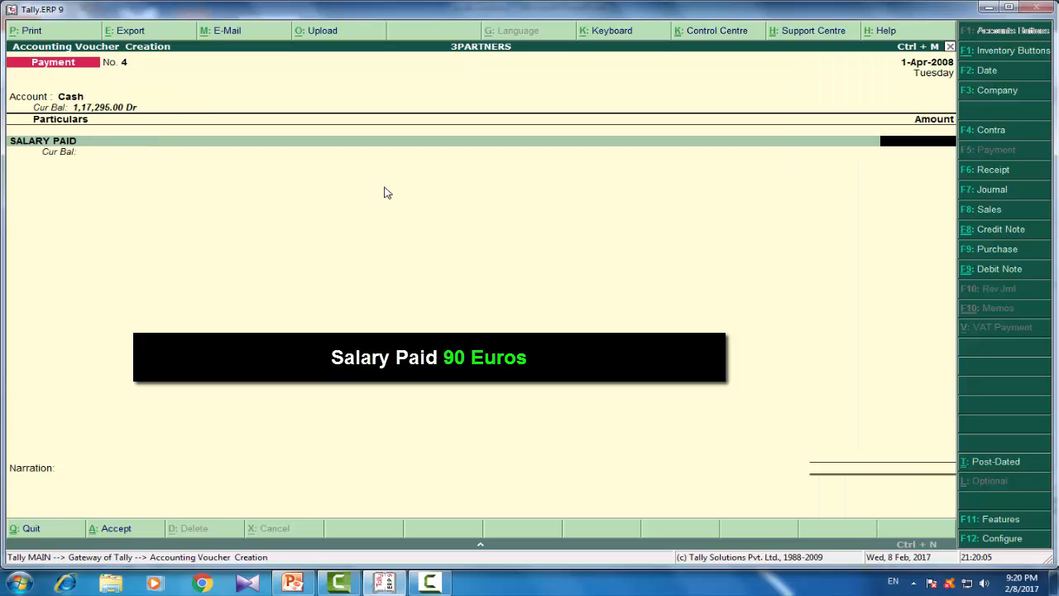
{"action": "type", "text": "E90"}
{"action": "key", "text": "Return"}
{"action": "key", "text": "Return"}
{"action": "key", "text": "Return"}
{"action": "key", "text": "Return"}
{"action": "key", "text": "Return"}
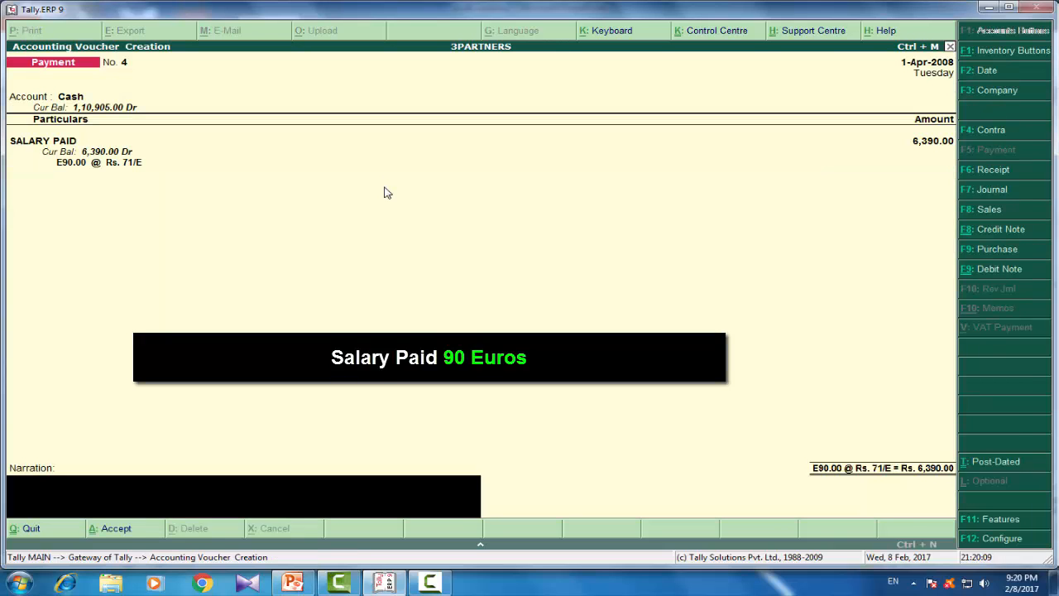
{"action": "key", "text": "Return"}
{"action": "key", "text": "Return"}
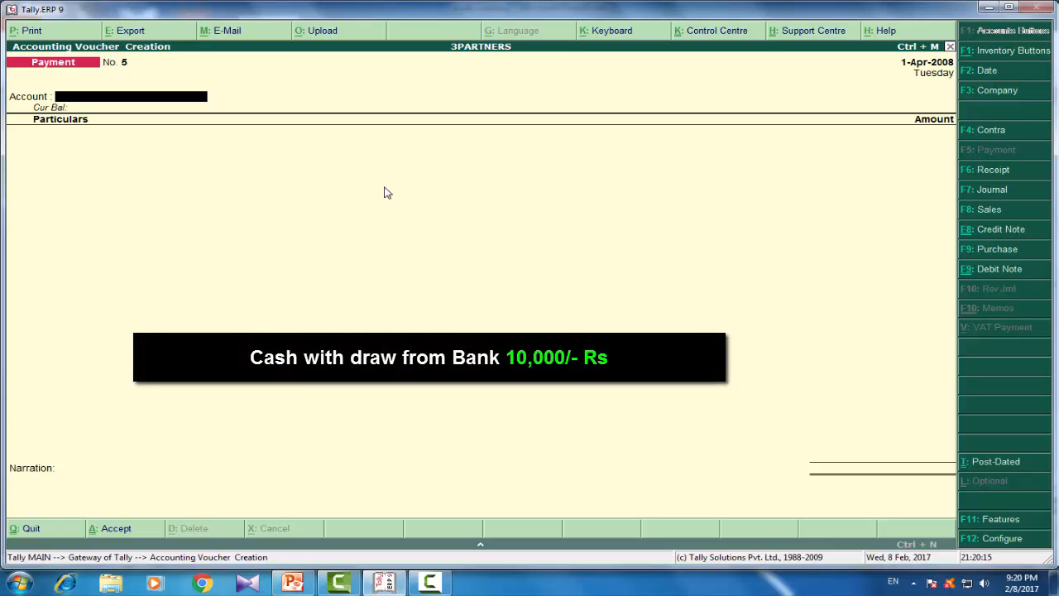
Record a contra voucher withdrawing 10,000 rupees from SBI into Cash, keeping the offered narration, and save it
{"action": "key", "text": "F4"}
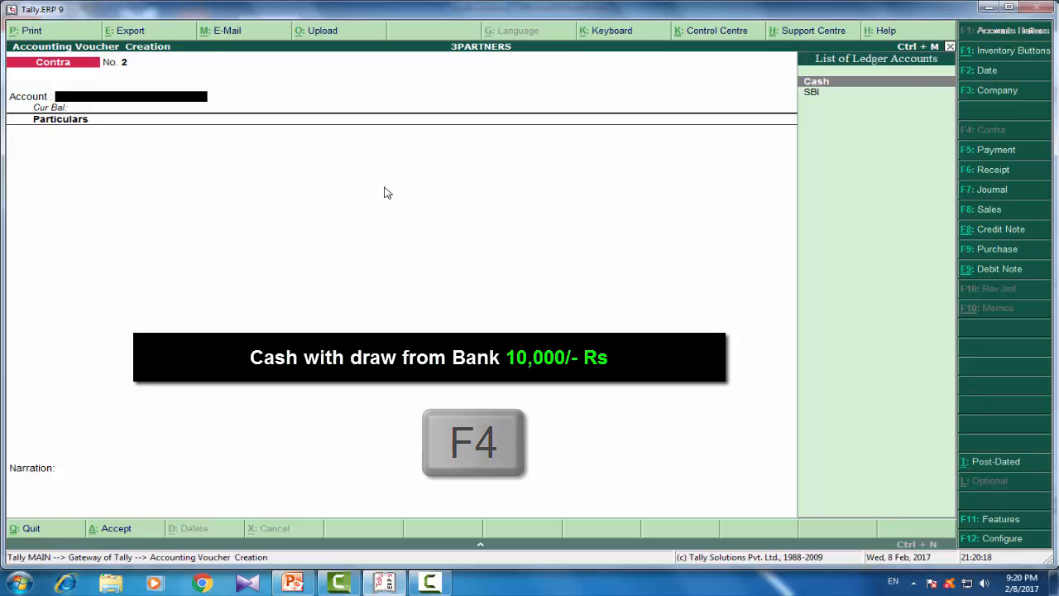
{"action": "key", "text": "Return"}
{"action": "type", "text": "S"}
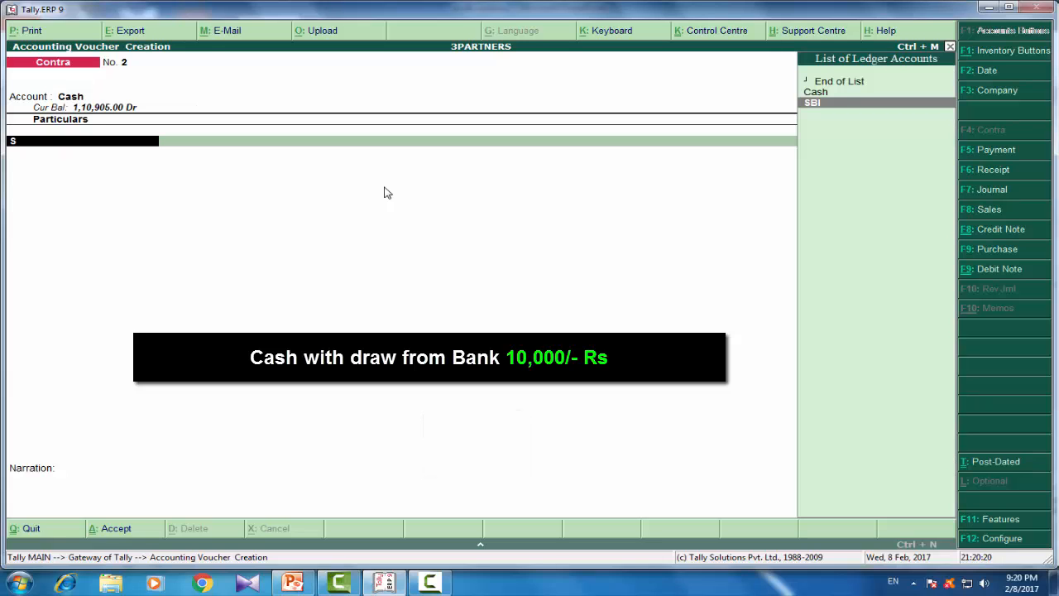
{"action": "key", "text": "Return"}
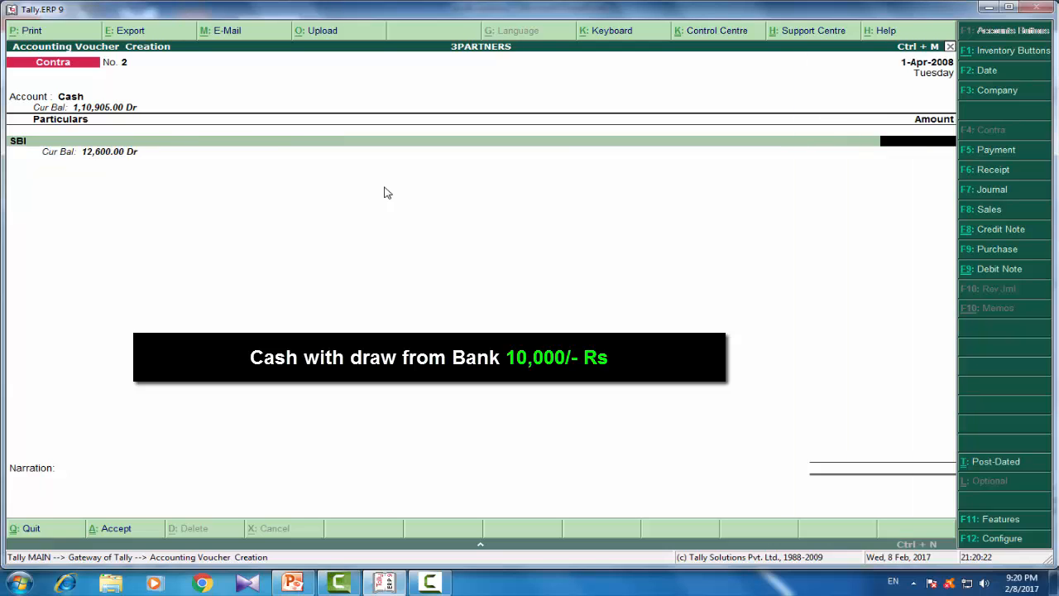
{"action": "type", "text": "10,000"}
{"action": "key", "text": "Return"}
{"action": "key", "text": "Return"}
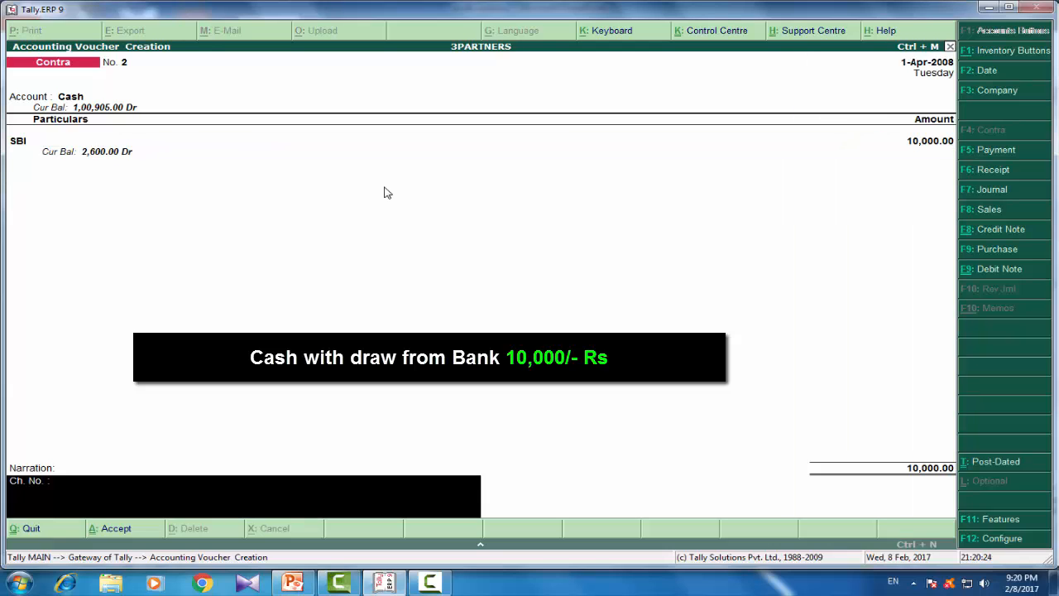
{"action": "key", "text": "Return"}
{"action": "key", "text": "Return"}
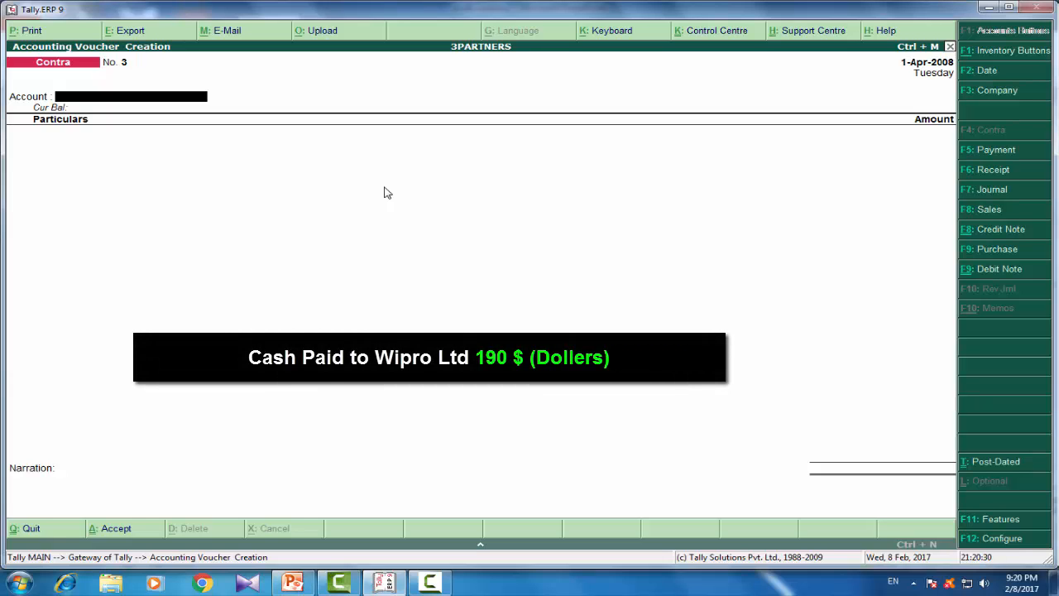
Record a cash payment of $190 to the WIPRO ledger as On Account at the offered exchange rate and save it
{"action": "key", "text": "F5"}
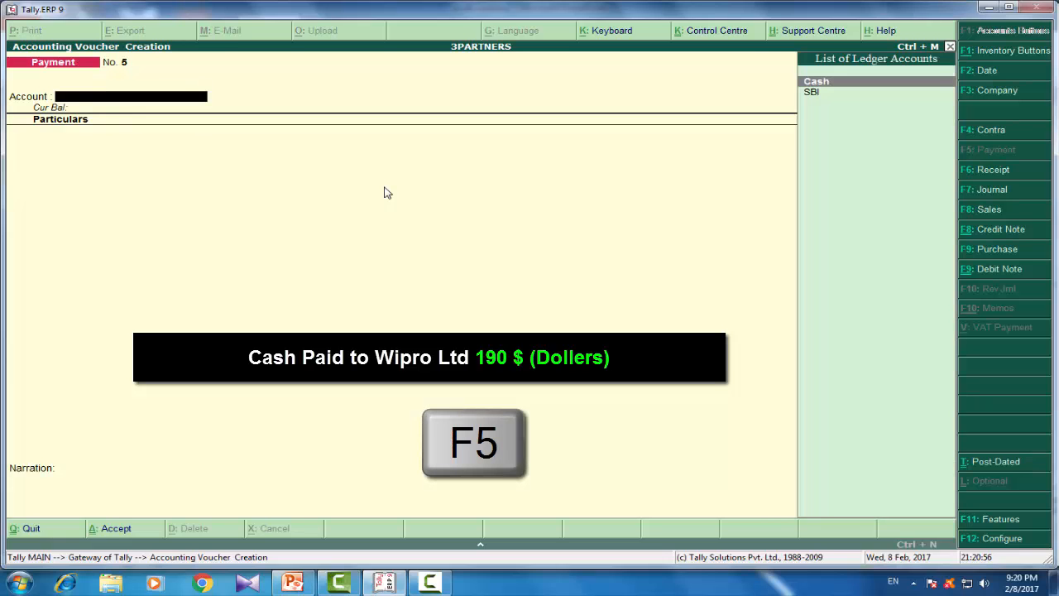
{"action": "key", "text": "Return"}
{"action": "type", "text": "W"}
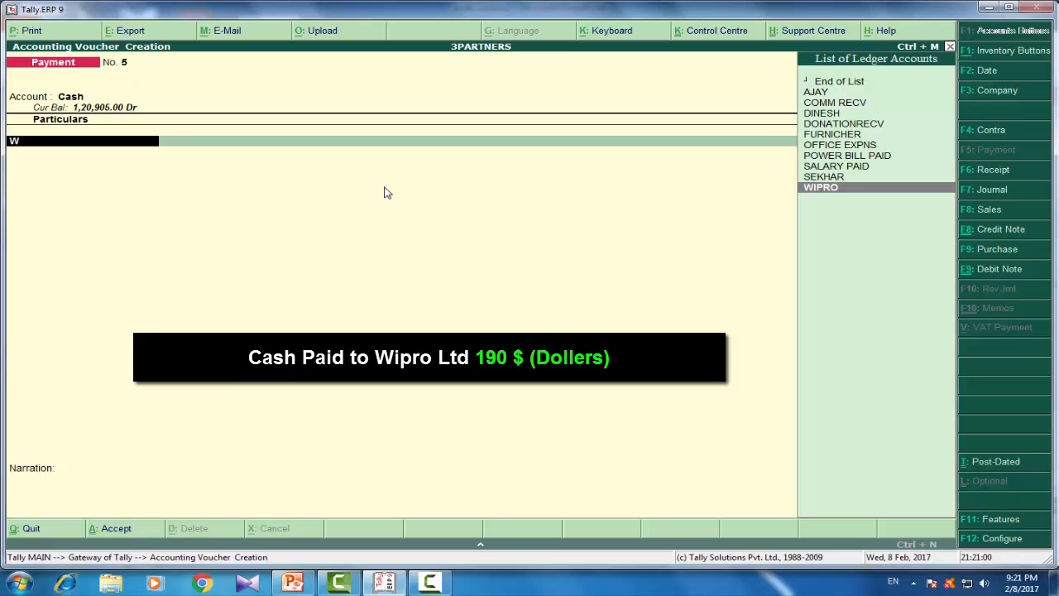
{"action": "key", "text": "Return"}
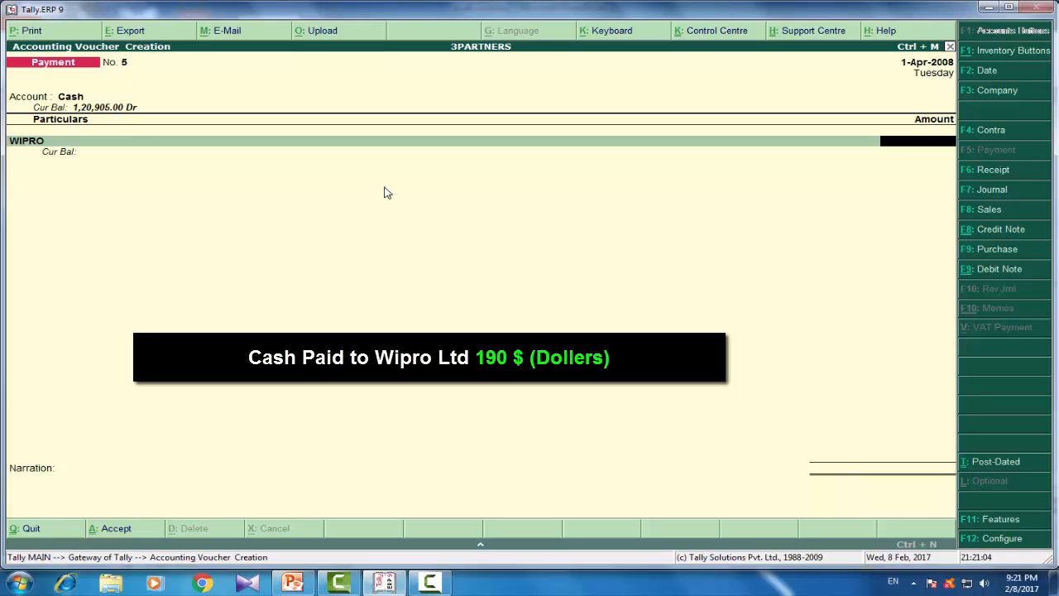
{"action": "type", "text": "$190"}
{"action": "key", "text": "Return"}
{"action": "key", "text": "Return"}
{"action": "key", "text": "Return"}
{"action": "key", "text": "Return"}
{"action": "key", "text": "Return"}
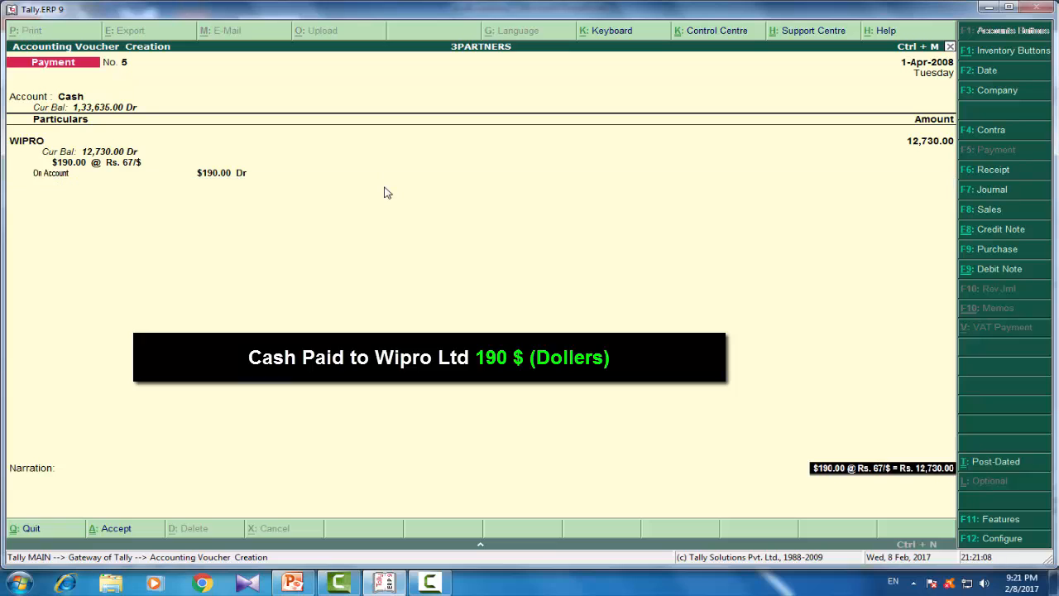
{"action": "key", "text": "Return"}
{"action": "key", "text": "Return"}
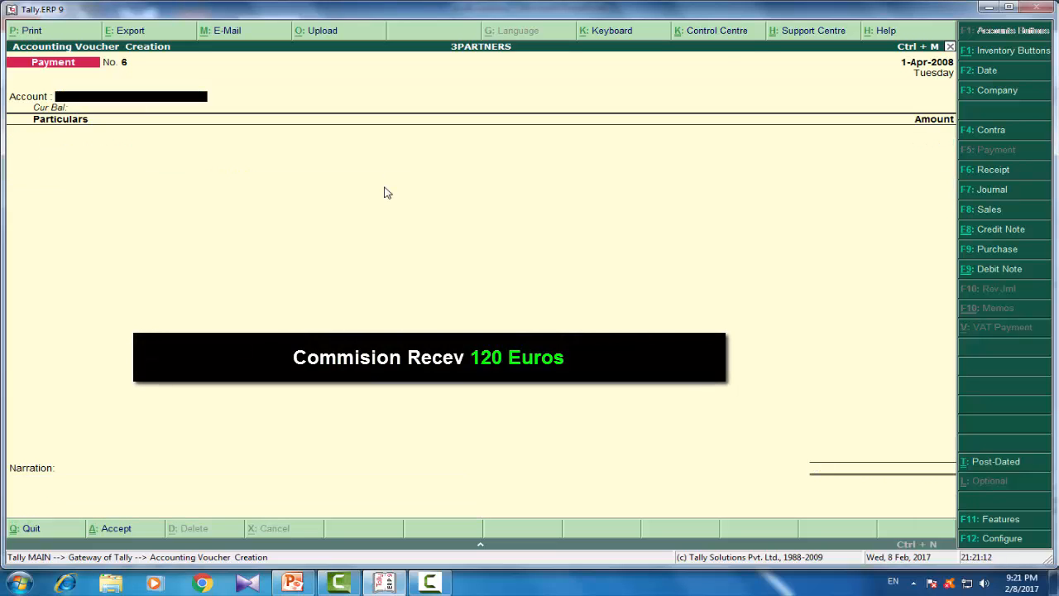
Record a cash receipt of E120 from the COMM RECV ledger at the offered exchange rate and save it
{"action": "key", "text": "F6"}
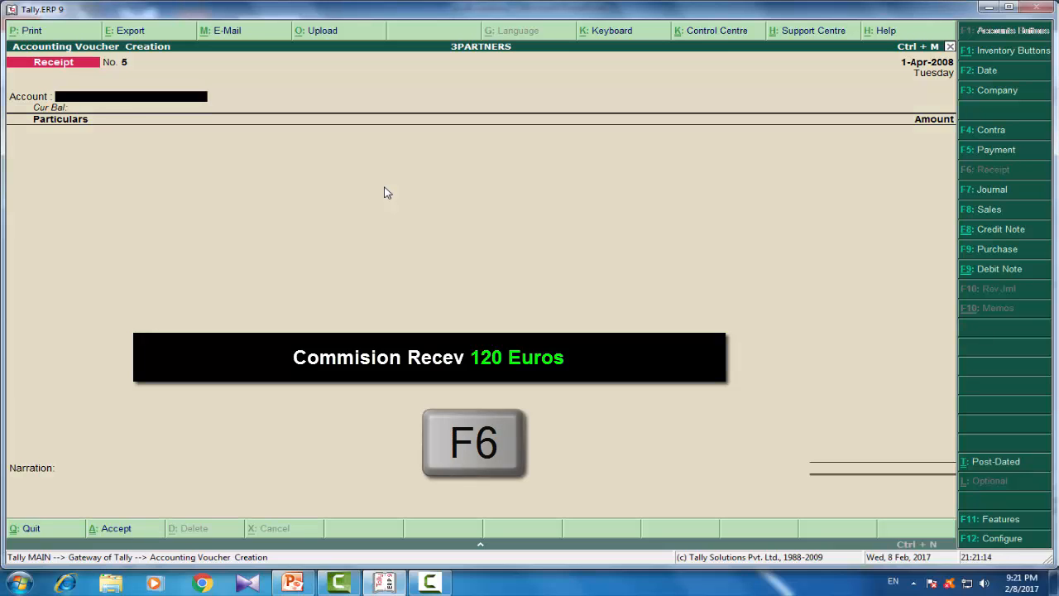
{"action": "type", "text": "C"}
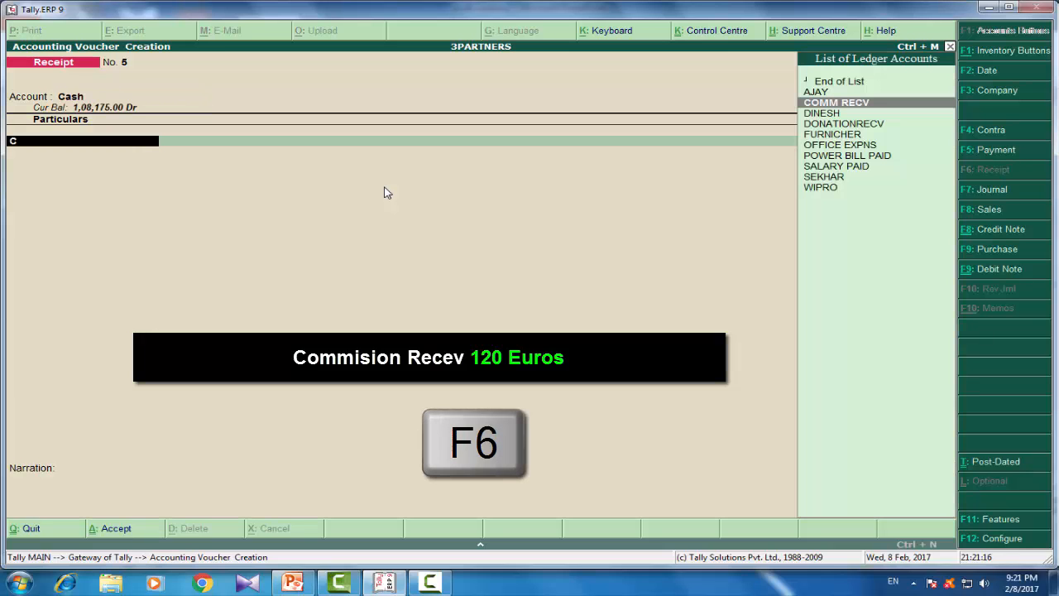
{"action": "key", "text": "Return"}
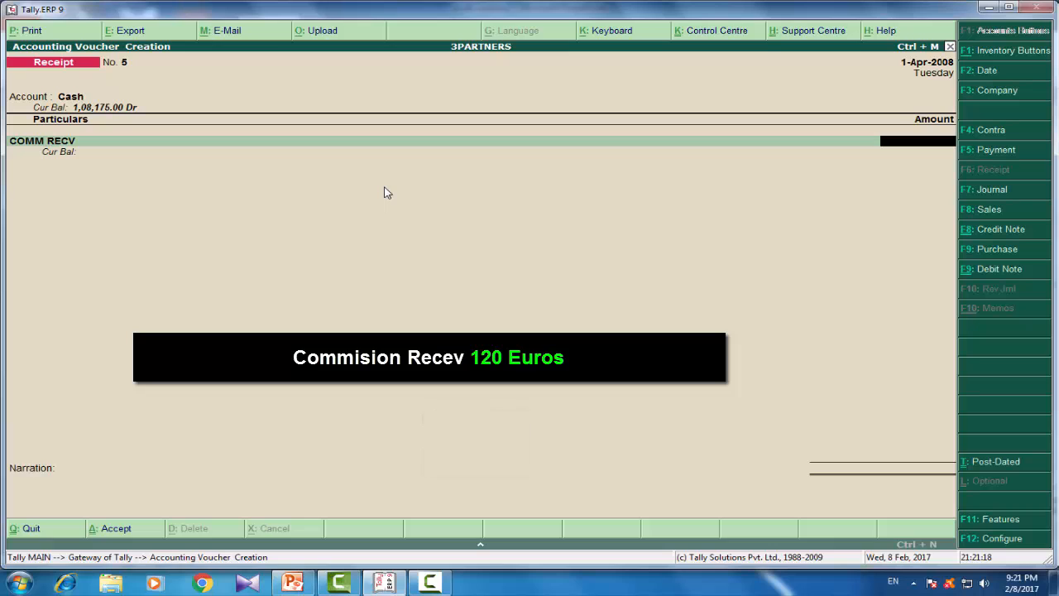
{"action": "type", "text": "E120"}
{"action": "key", "text": "Return"}
{"action": "key", "text": "Return"}
{"action": "key", "text": "Return"}
{"action": "key", "text": "Return"}
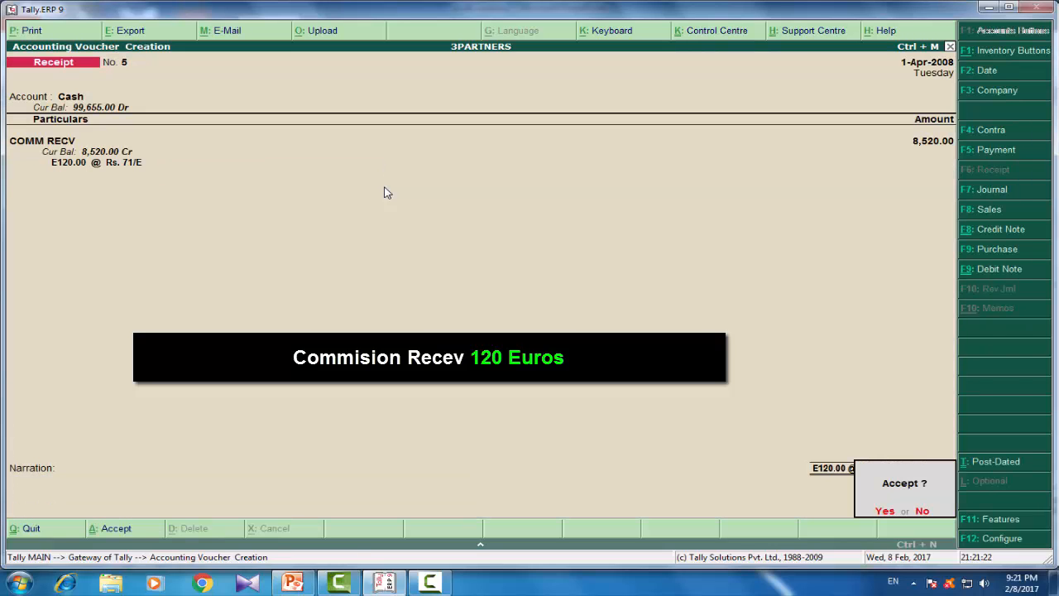
{"action": "key", "text": "Return"}
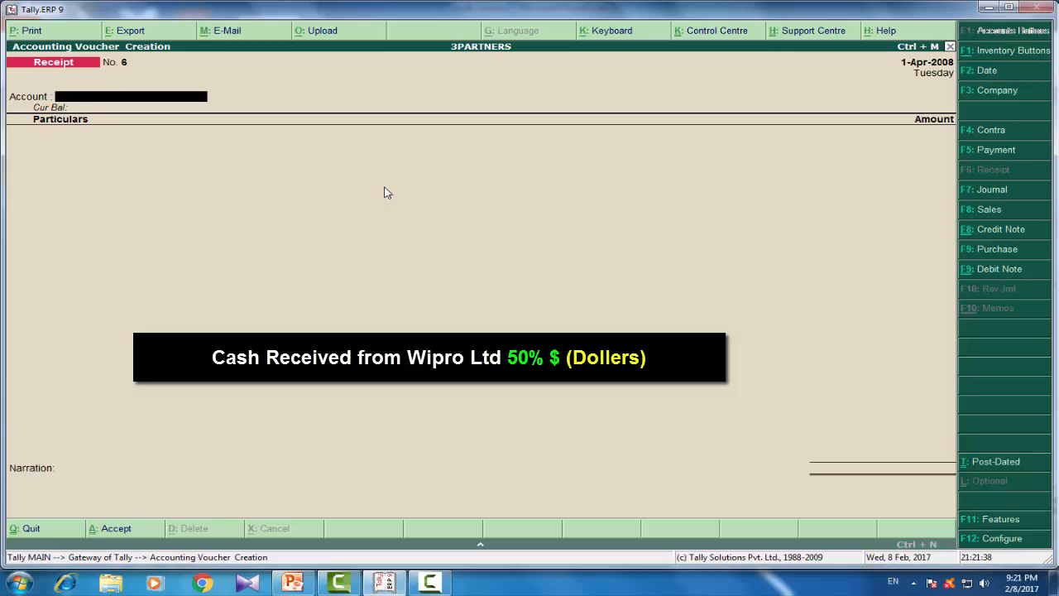
Start a cash receipt from the WIPRO ledger and work out 190*50% in the built-in calculator
{"action": "key", "text": "Return"}
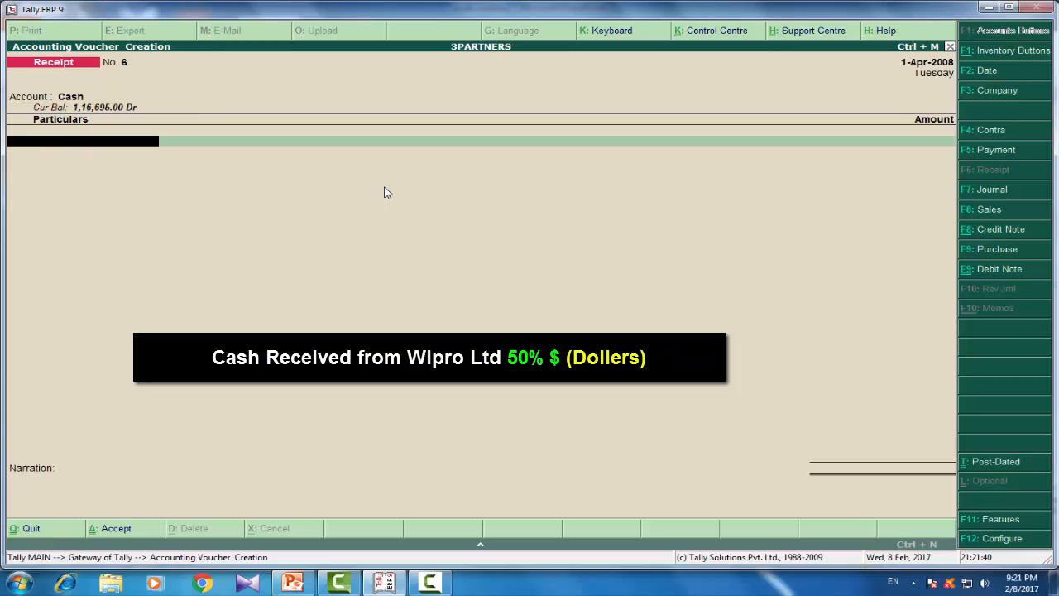
{"action": "type", "text": "W"}
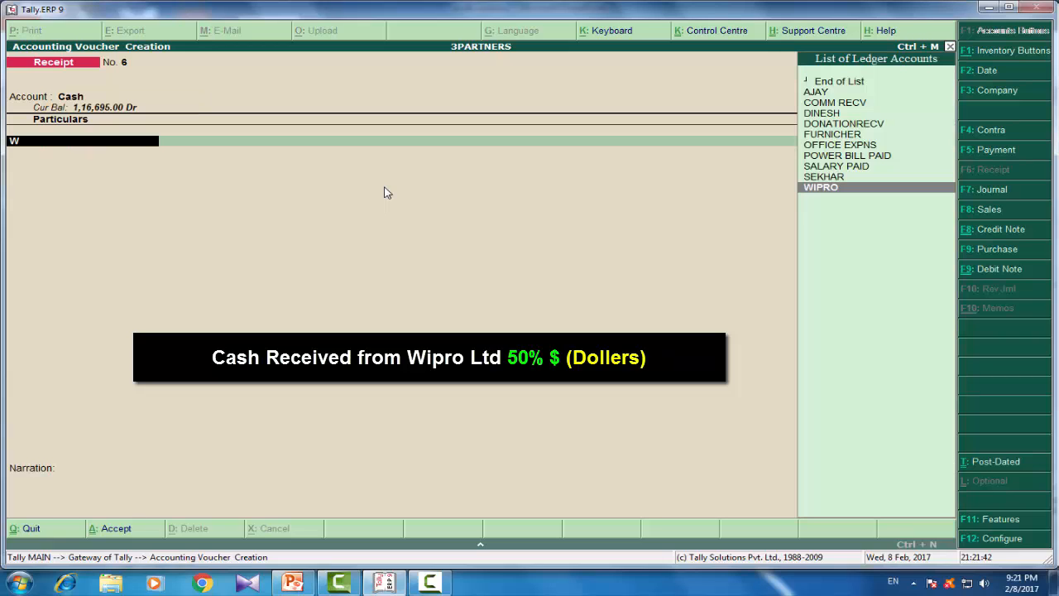
{"action": "key", "text": "Return"}
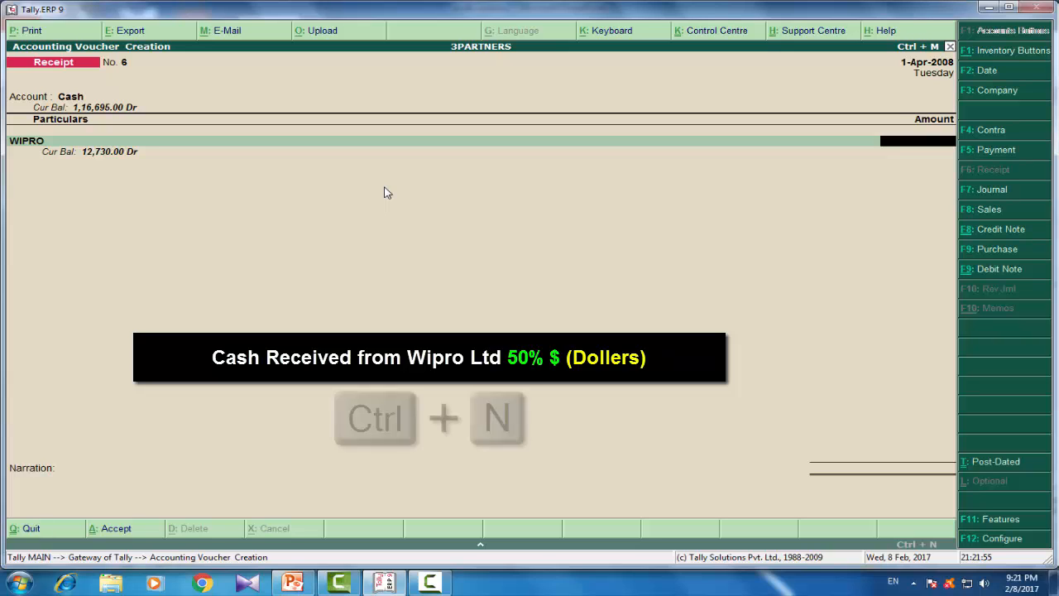
{"action": "key", "text": "ctrl+n"}
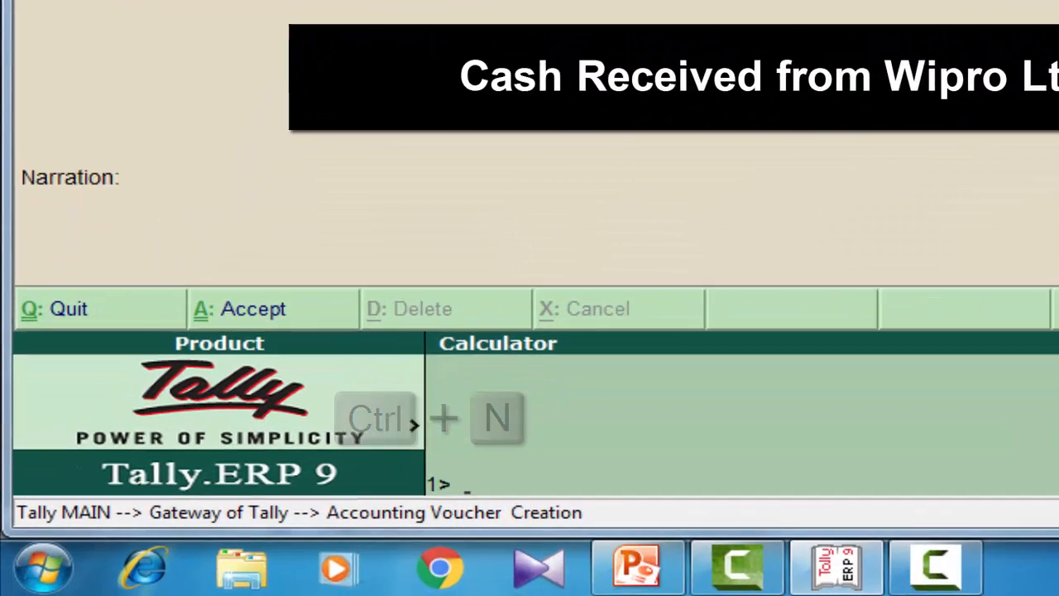
{"action": "type", "text": "190"}
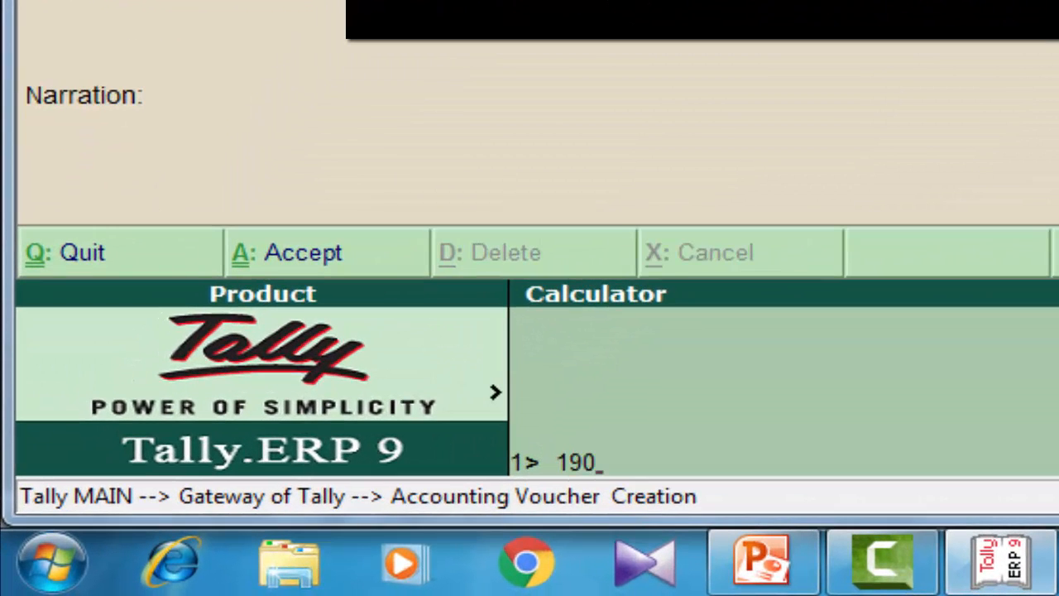
{"action": "type", "text": "*50%"}
{"action": "key", "text": "Return"}
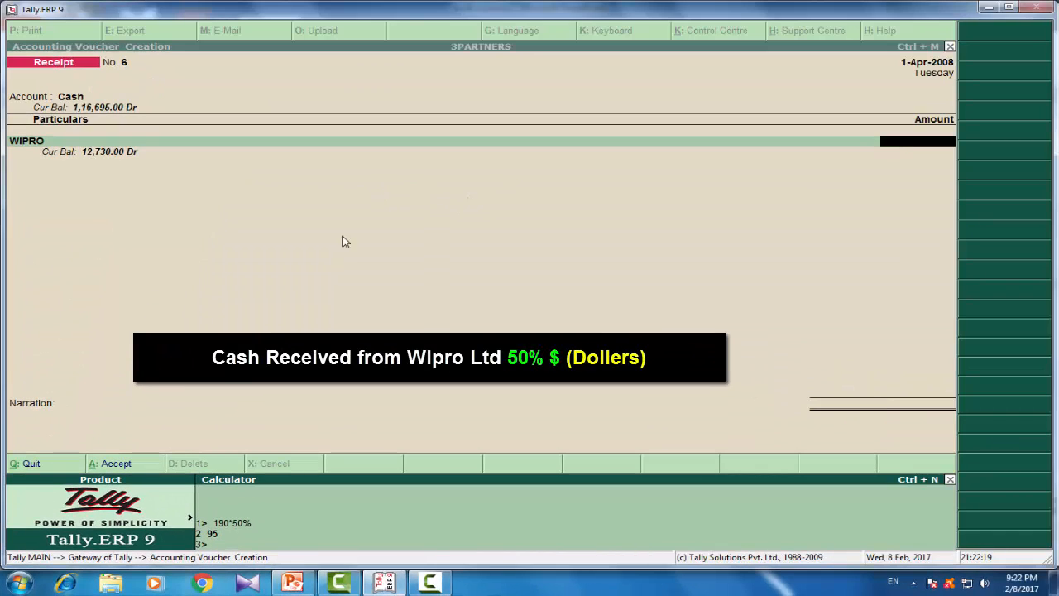
{"action": "key", "text": "ctrl+m"}
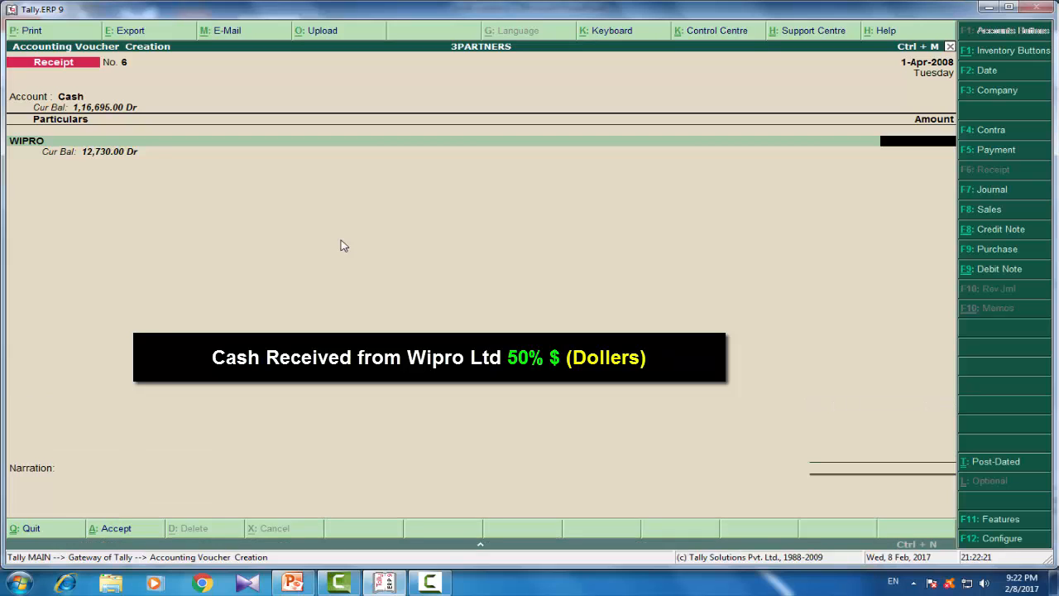
Enter $95 for WIPRO at the offered exchange rate as On Account and save the receipt
{"action": "type", "text": "$95"}
{"action": "key", "text": "Return"}
{"action": "key", "text": "Return"}
{"action": "key", "text": "Return"}
{"action": "key", "text": "Return"}
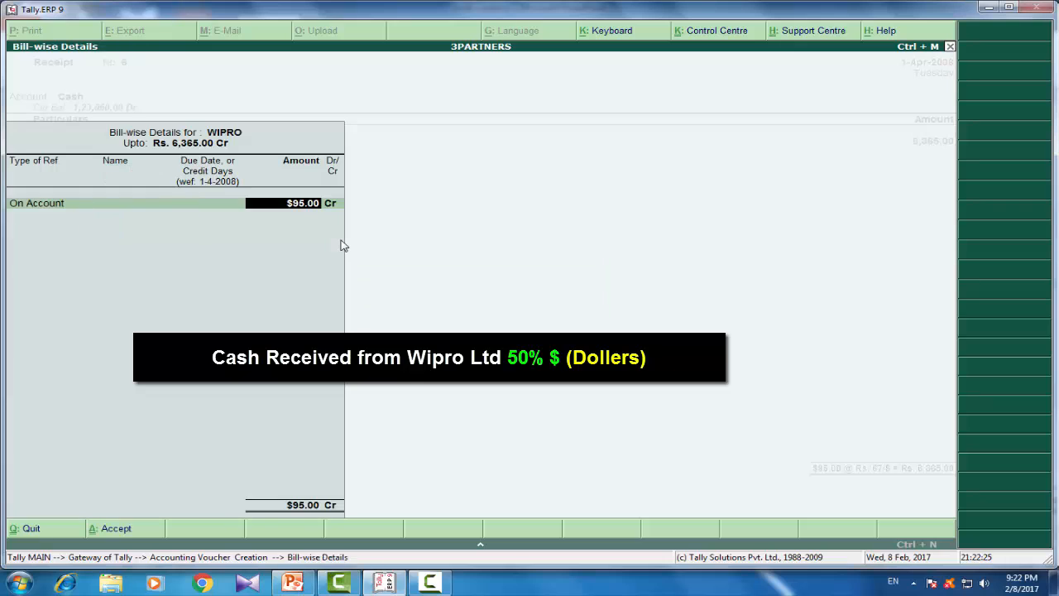
{"action": "key", "text": "Return"}
{"action": "key", "text": "Return"}
{"action": "key", "text": "Return"}
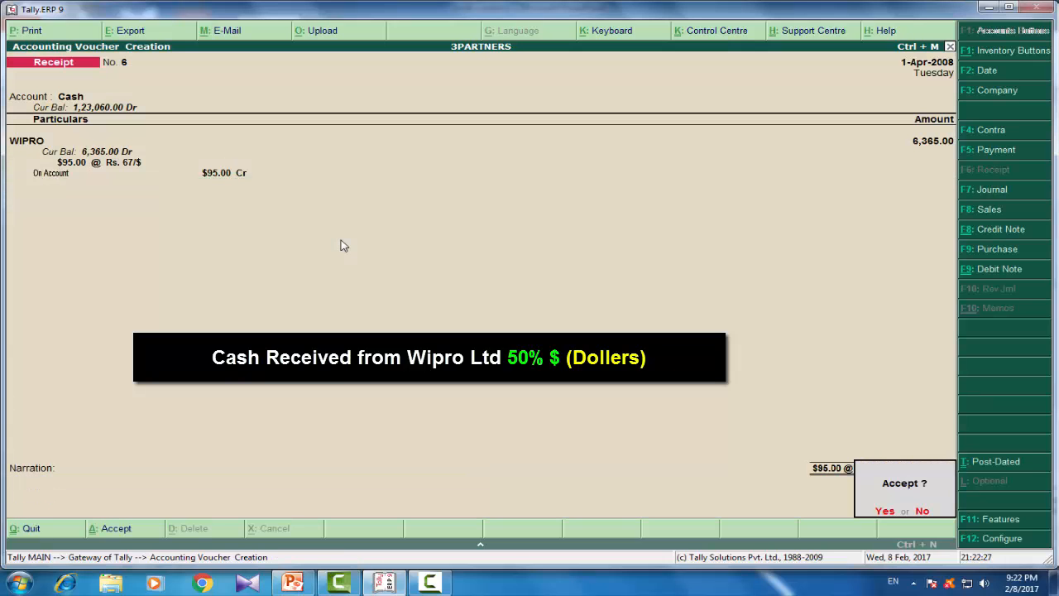
{"action": "key", "text": "Return"}
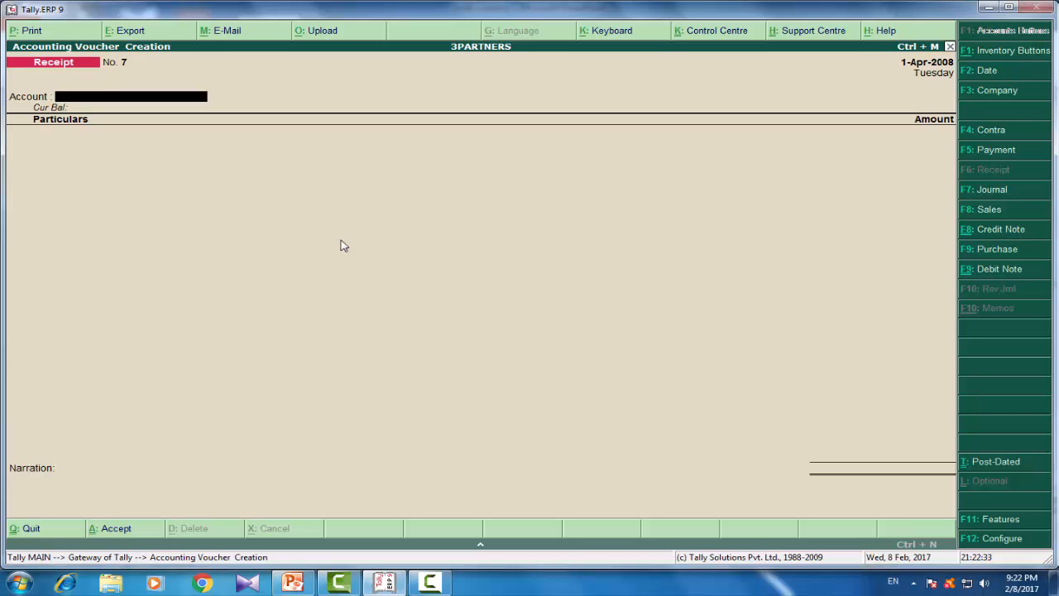
Leave voucher creation, display the Balance Sheet of 3PARTNERS and go to Current Liabilities on its assets side
{"action": "key", "text": "Escape"}
{"action": "key", "text": "Return"}
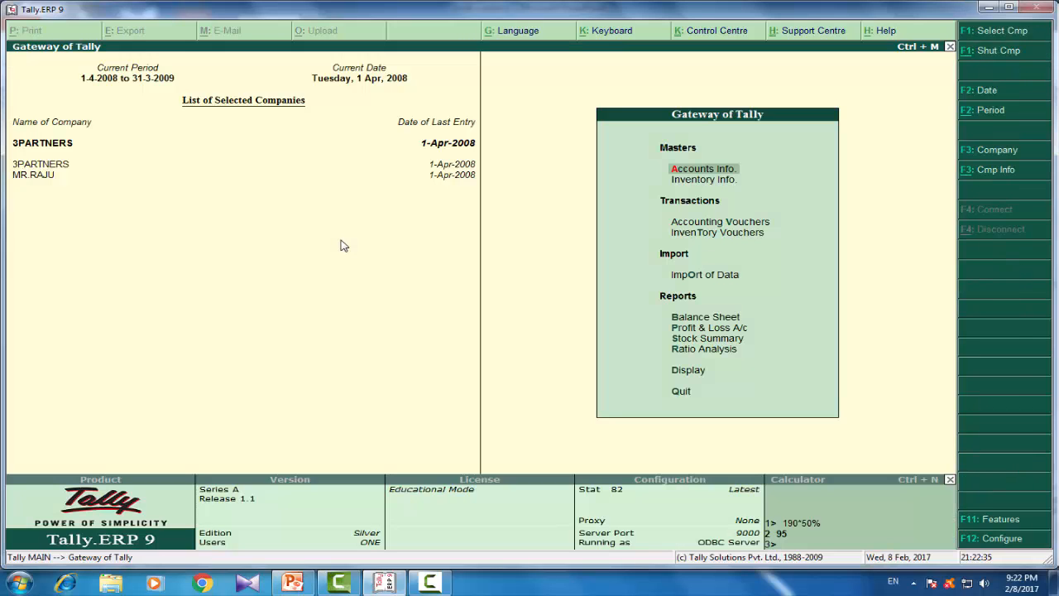
{"action": "key", "text": "Down"}
{"action": "key", "text": "Down"}
{"action": "key", "text": "Down"}
{"action": "key", "text": "Down"}
{"action": "key", "text": "Down"}
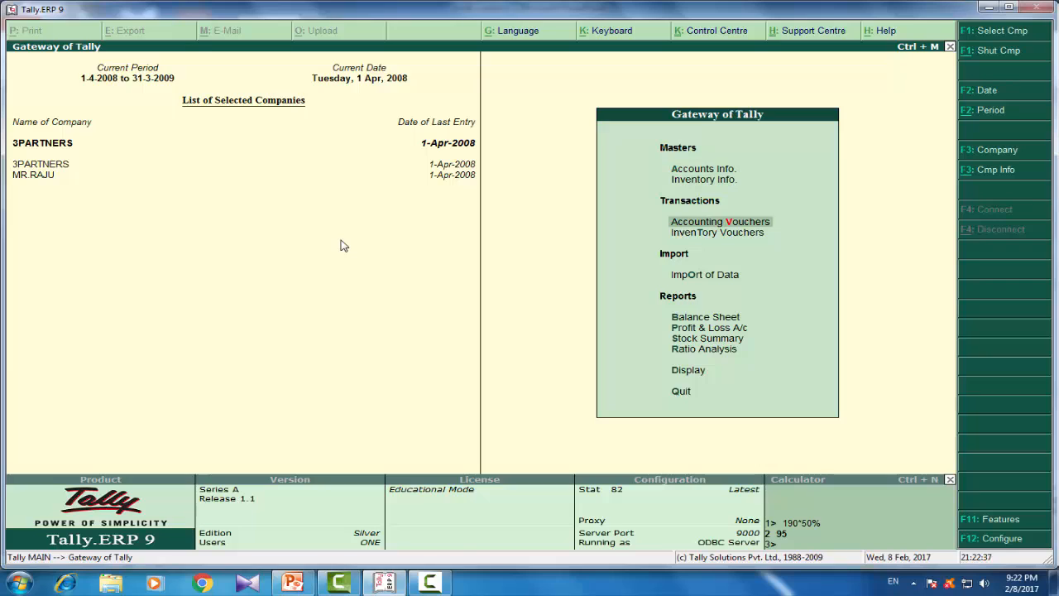
{"action": "key", "text": "Return"}
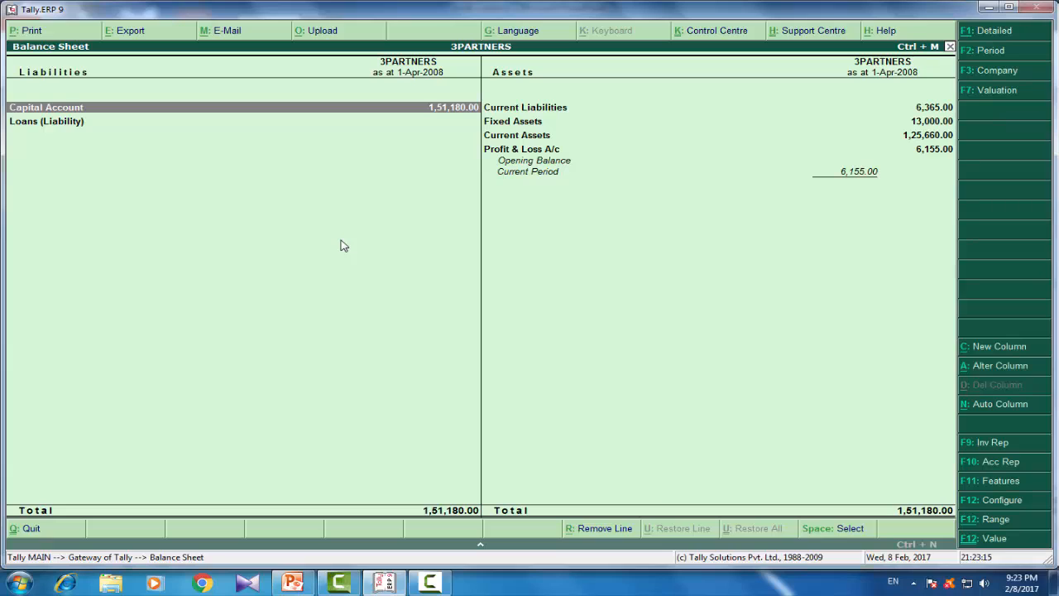
{"action": "key", "text": "Right"}
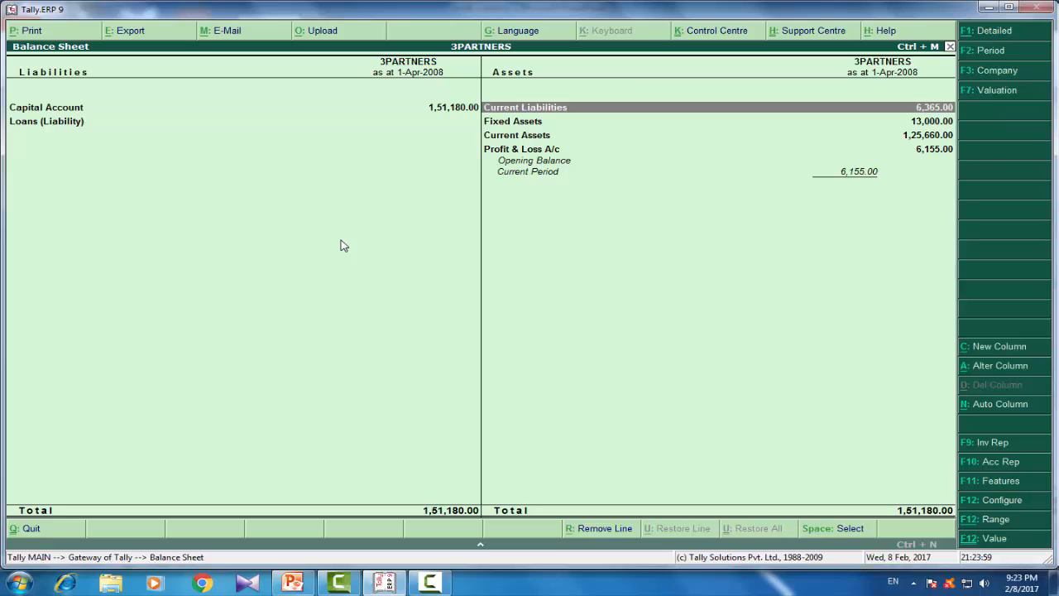